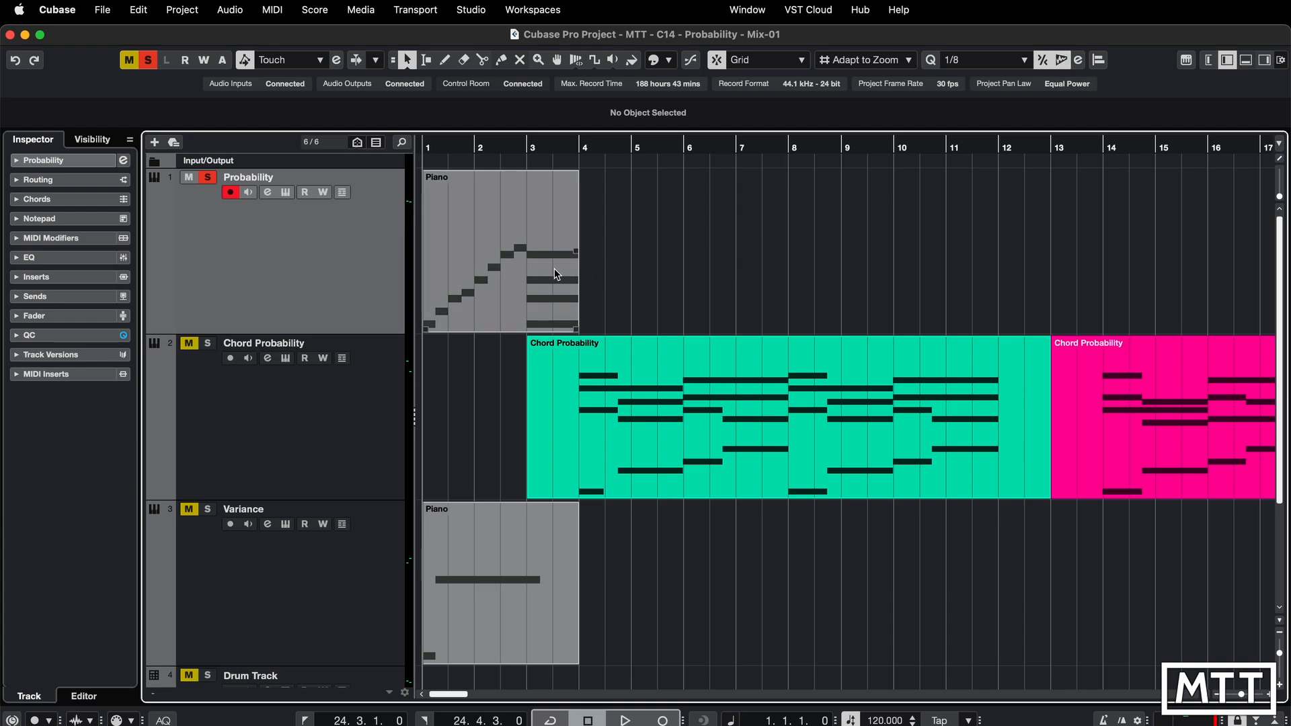
- Open the Piano part on the Probability track in the Key Editor and play it back
click(533, 270)
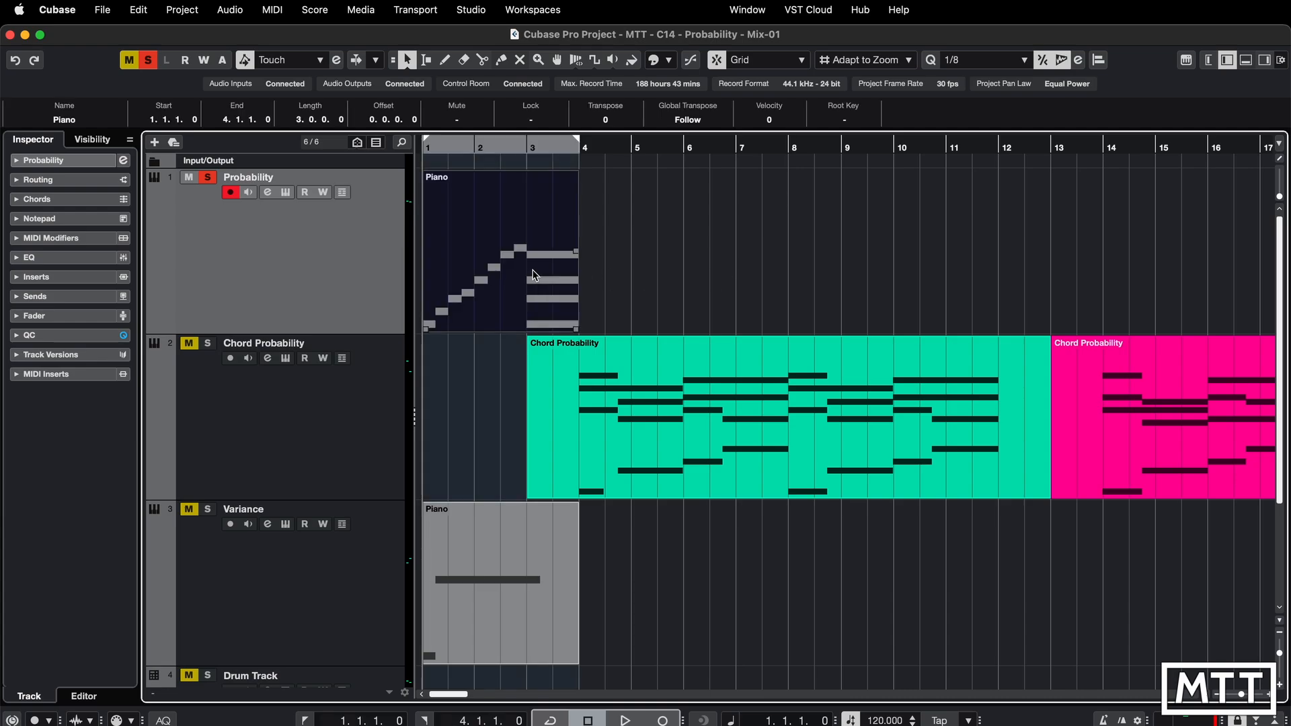
double_click(512, 251)
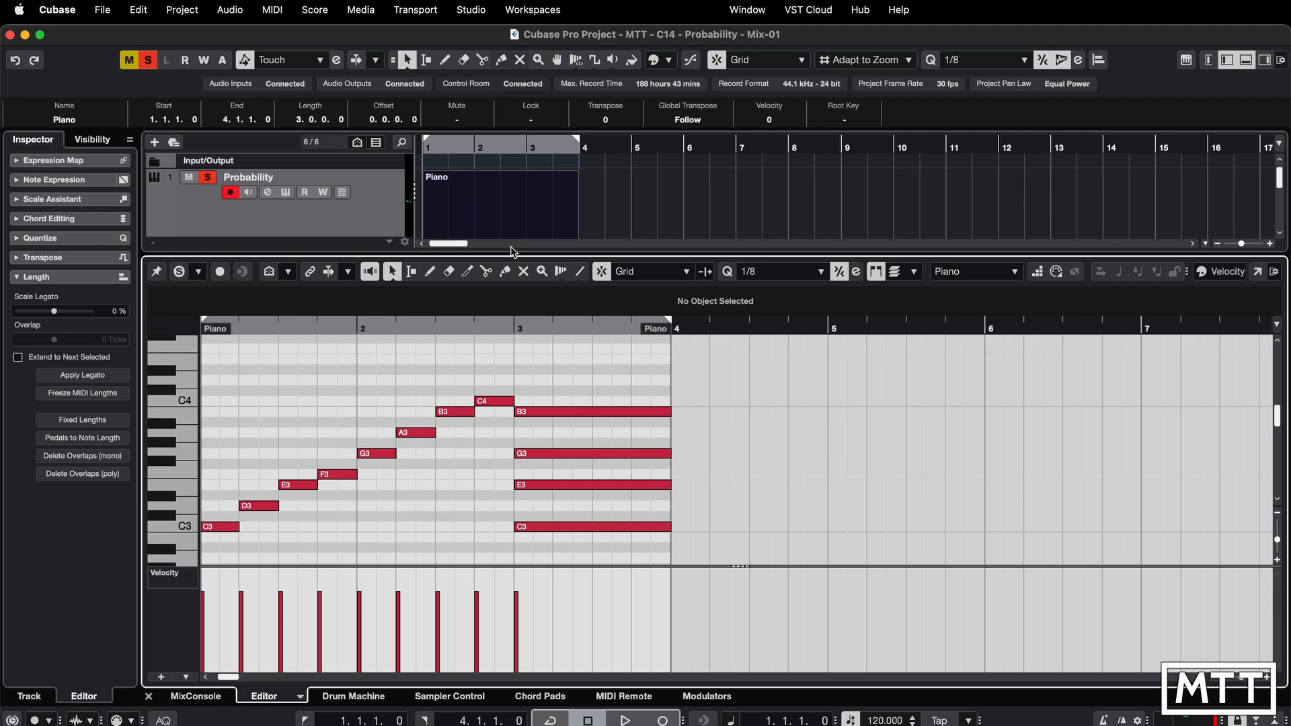
key(space)
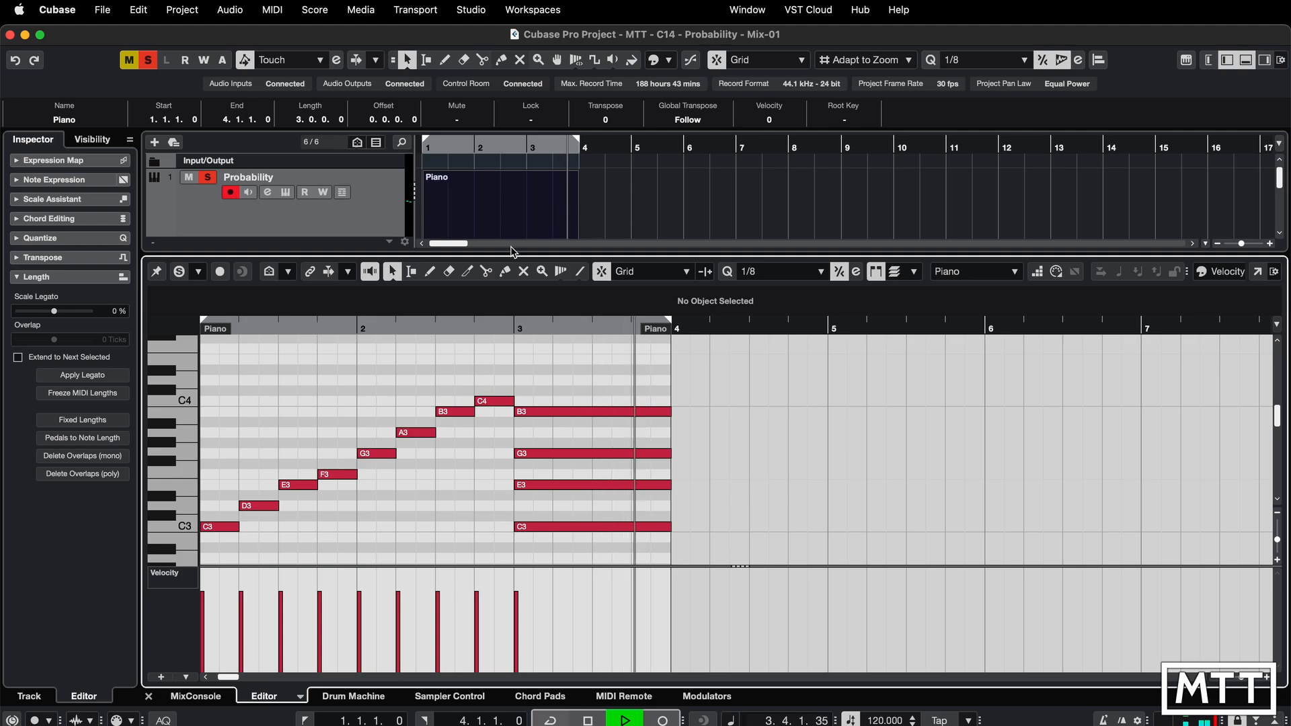
key(space)
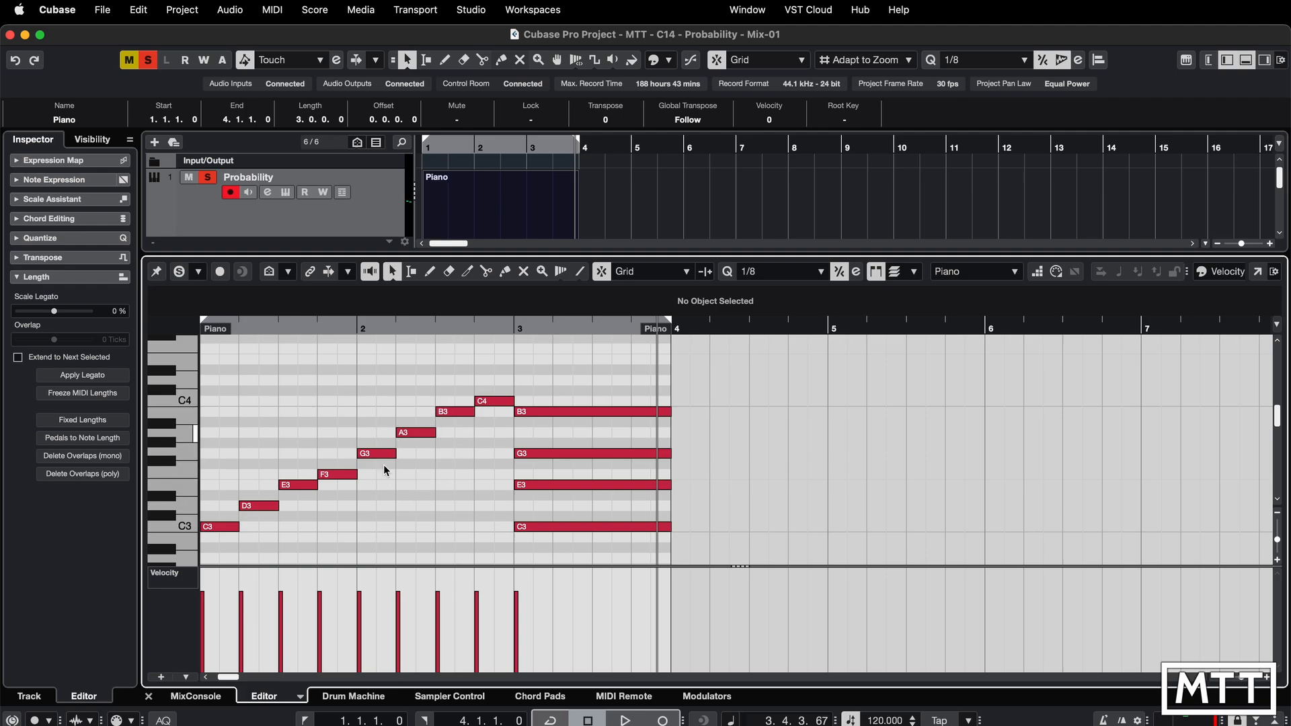
- Show the Play Probability controller lane and lower the play probability of the short B3 note in bar 2
click(166, 581)
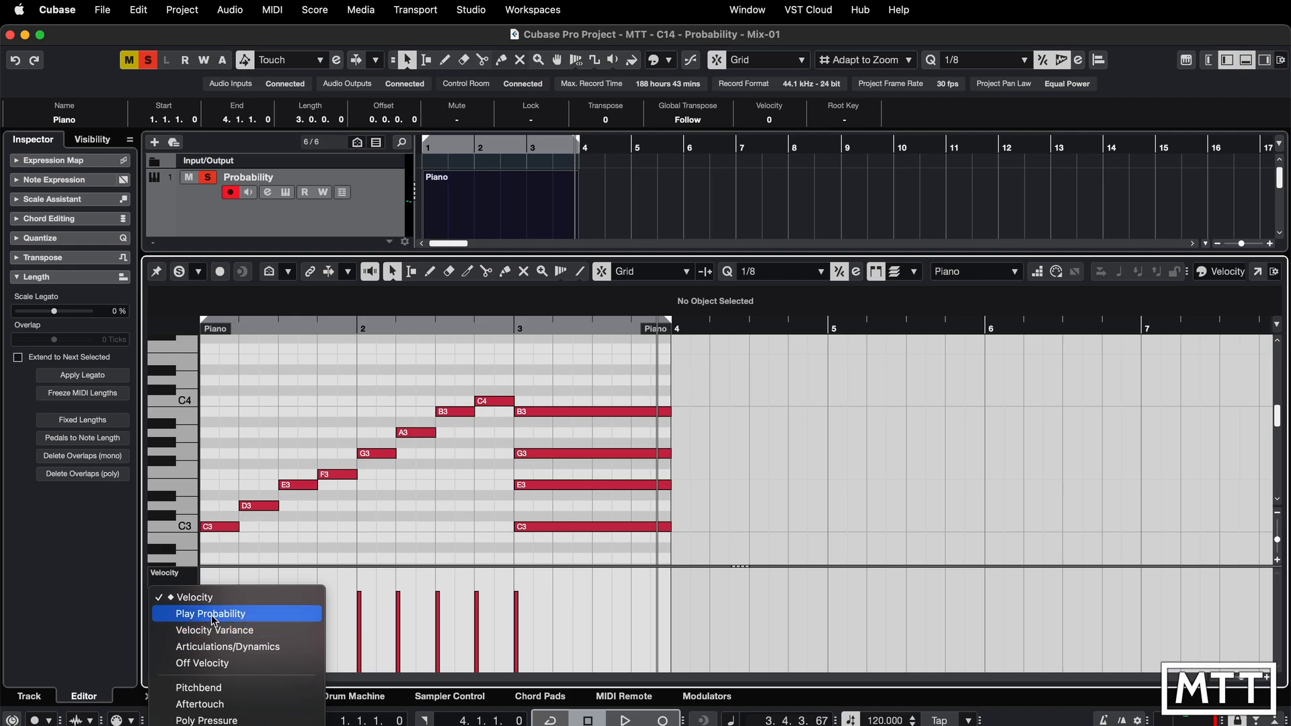
click(212, 619)
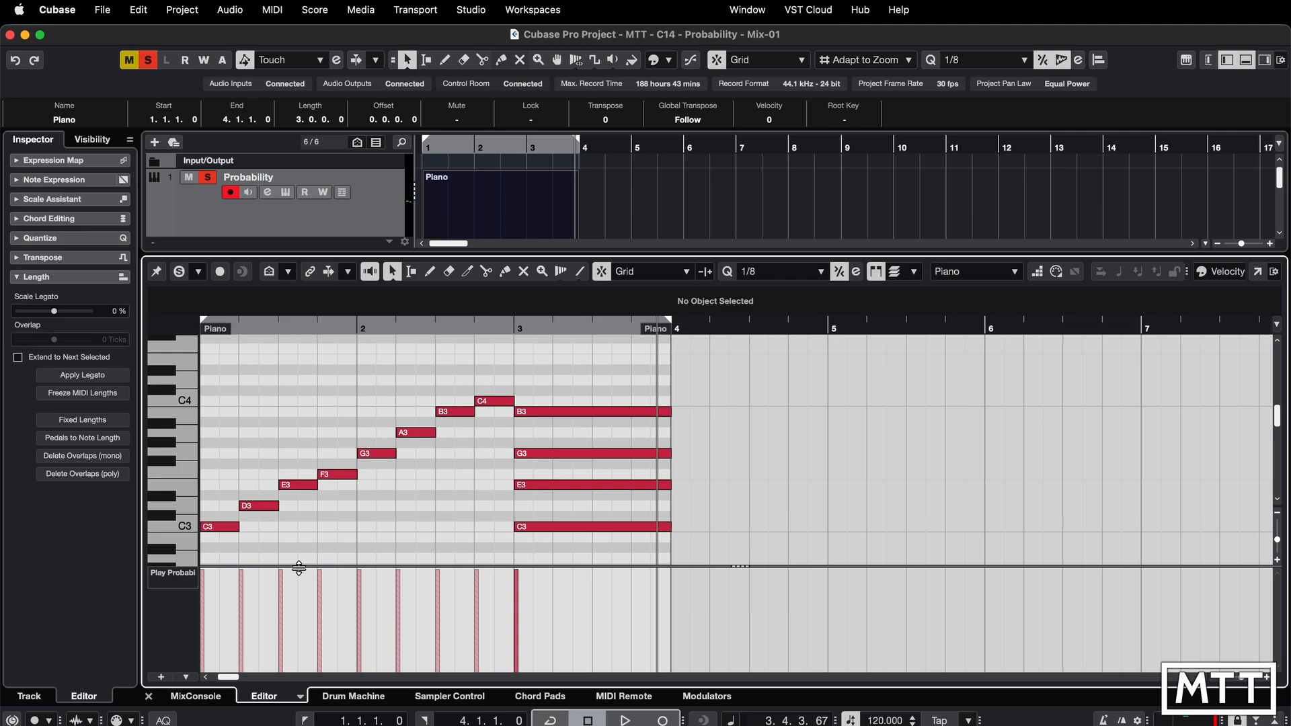
key(space)
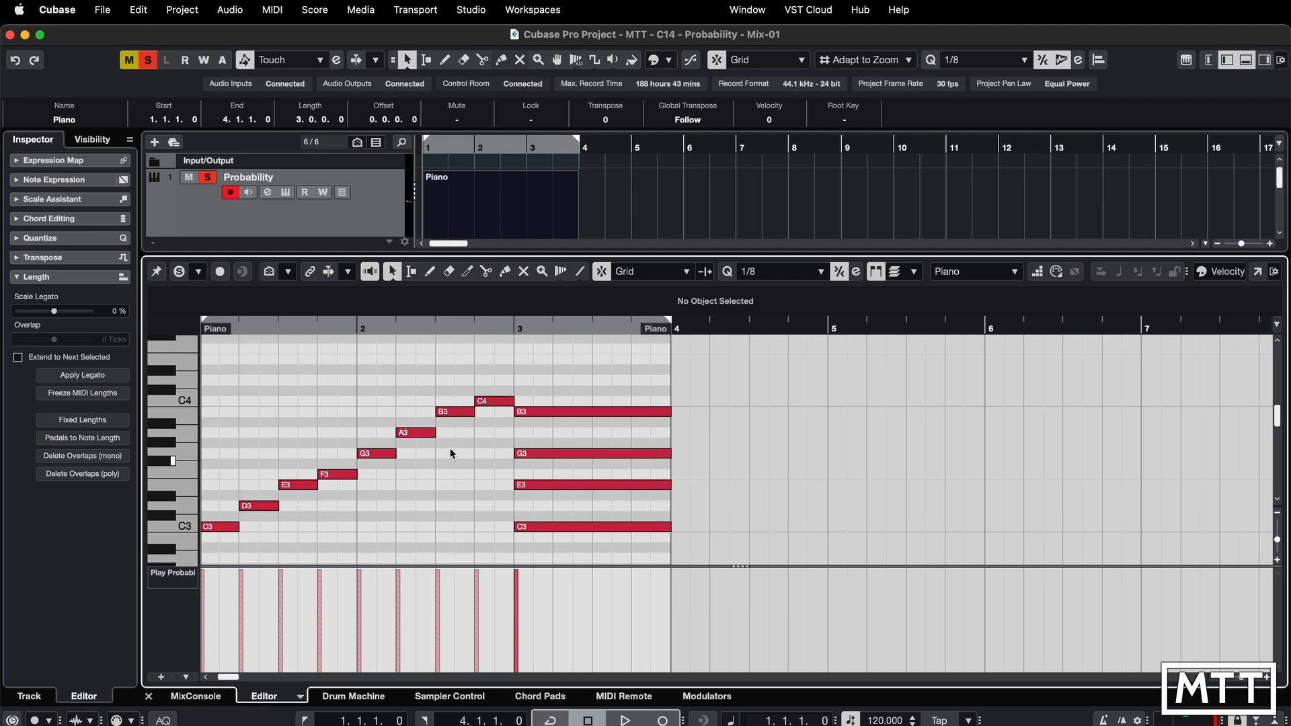
click(440, 571)
drag(441, 571, 441, 634)
- Play back the part repeatedly to hear the effect of the reduced note probability
key(space)
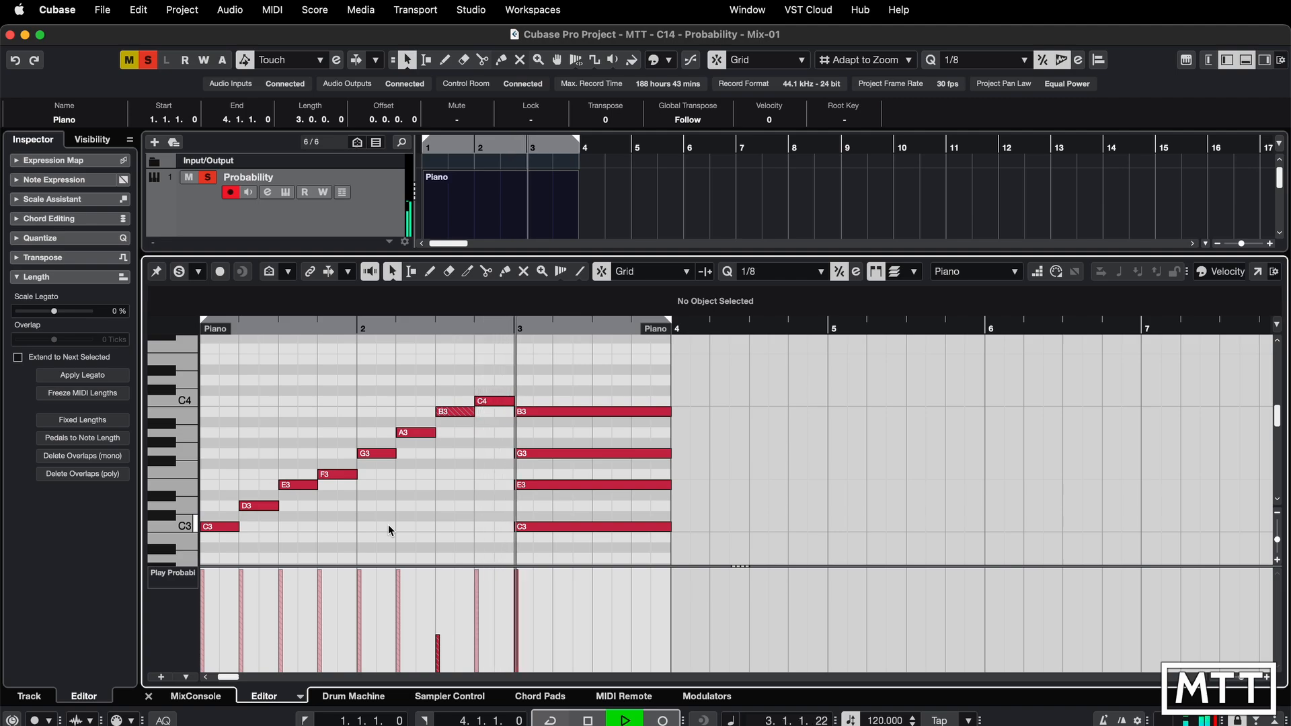
key(space)
key(space)
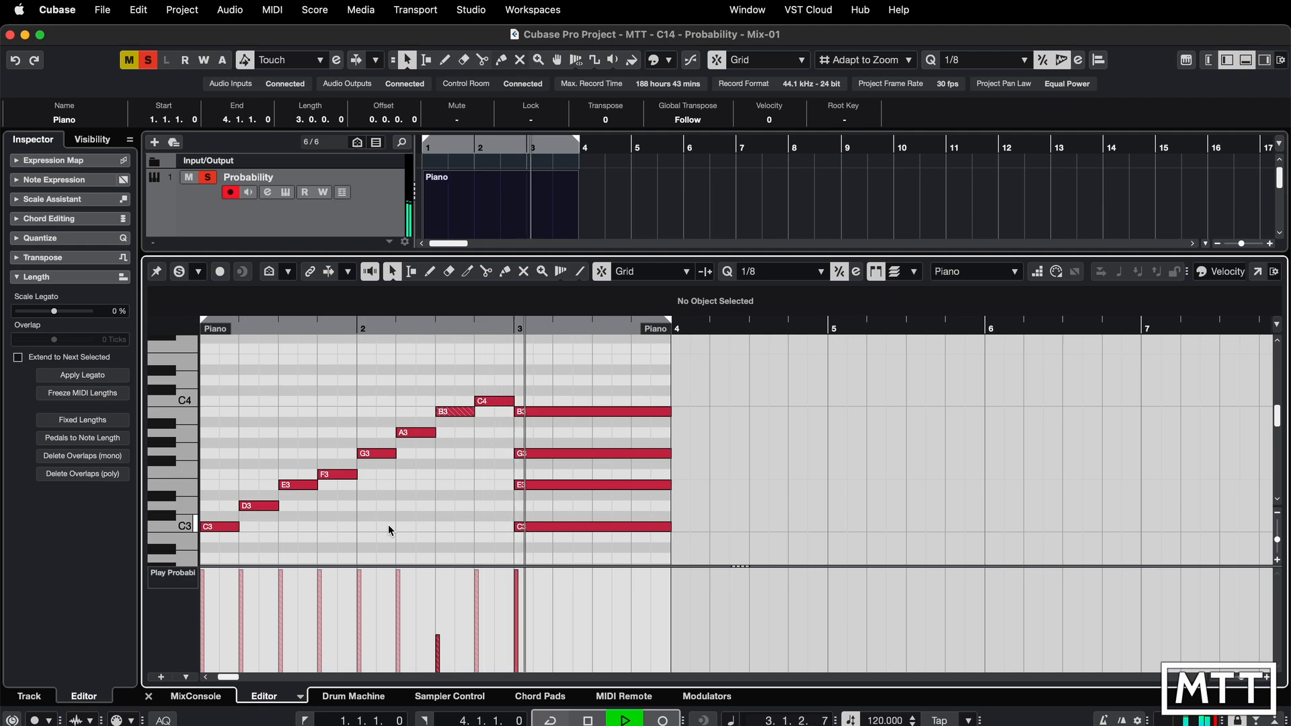
key(space)
key(space)
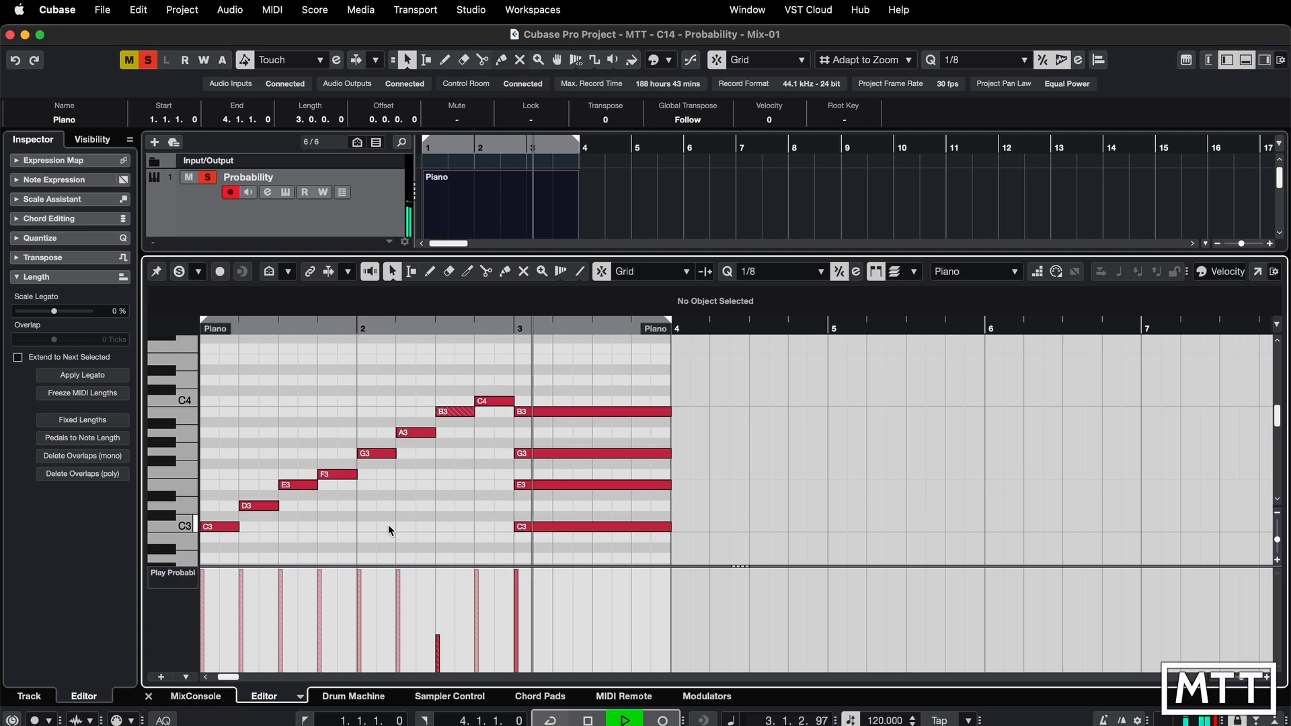
key(space)
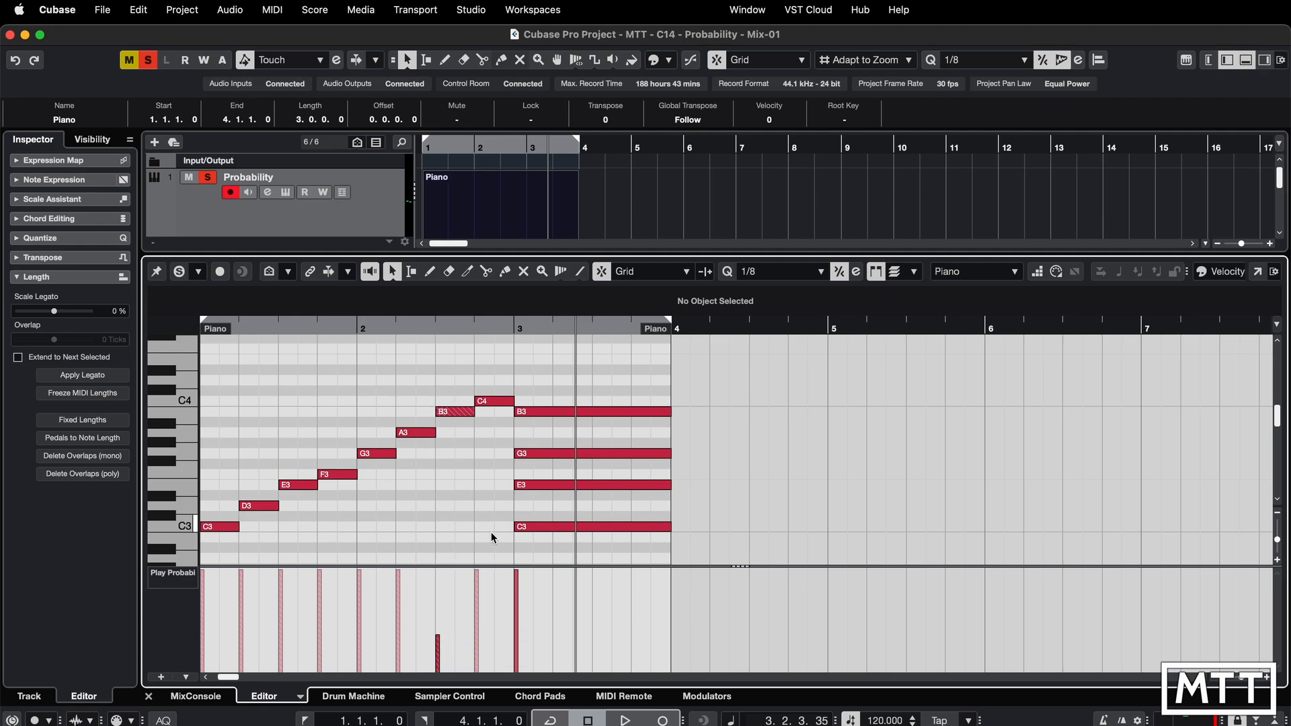
- Set the play probability of the long B3 note in bar 3 to 49%
click(555, 411)
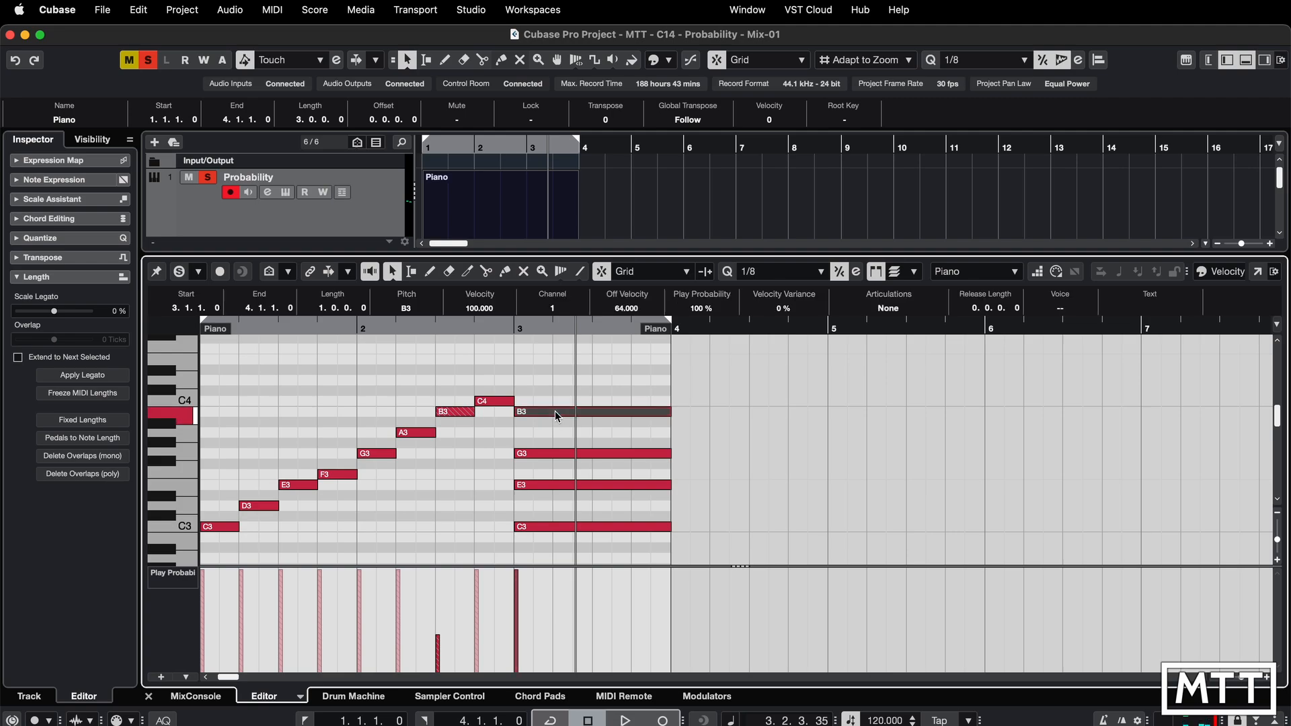
drag(523, 571, 526, 618)
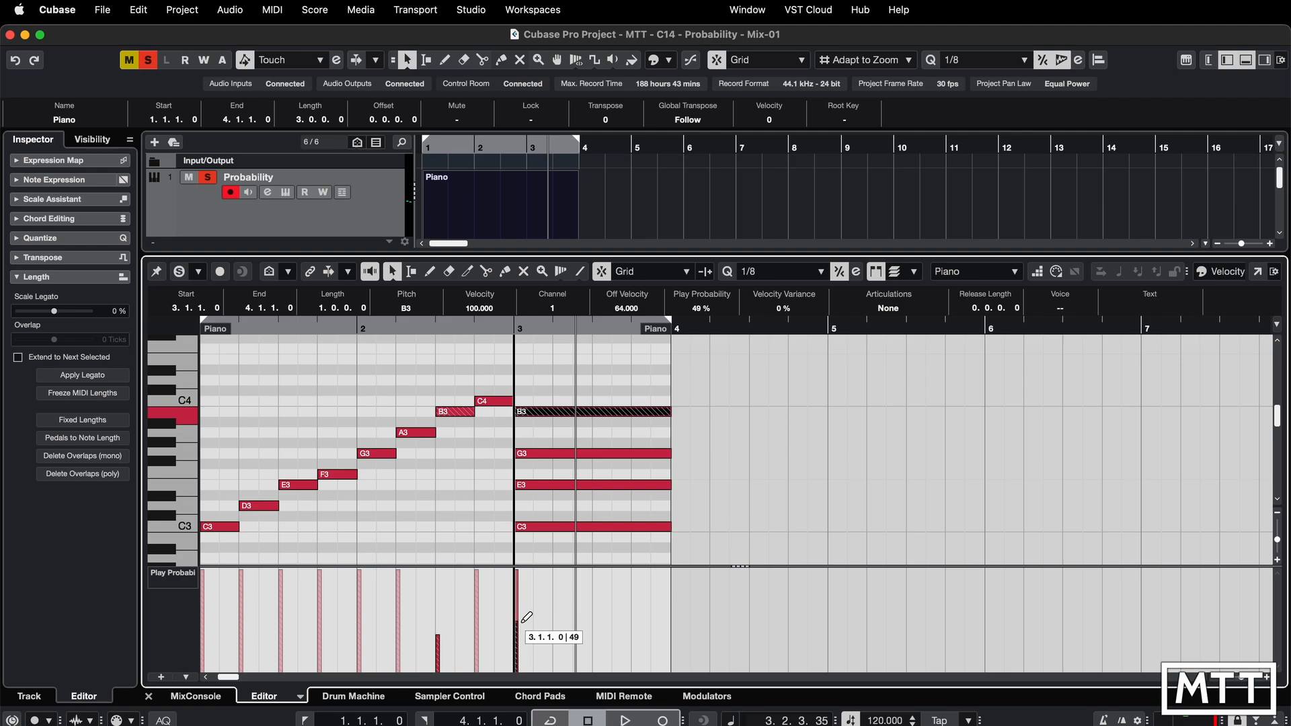
key(comma)
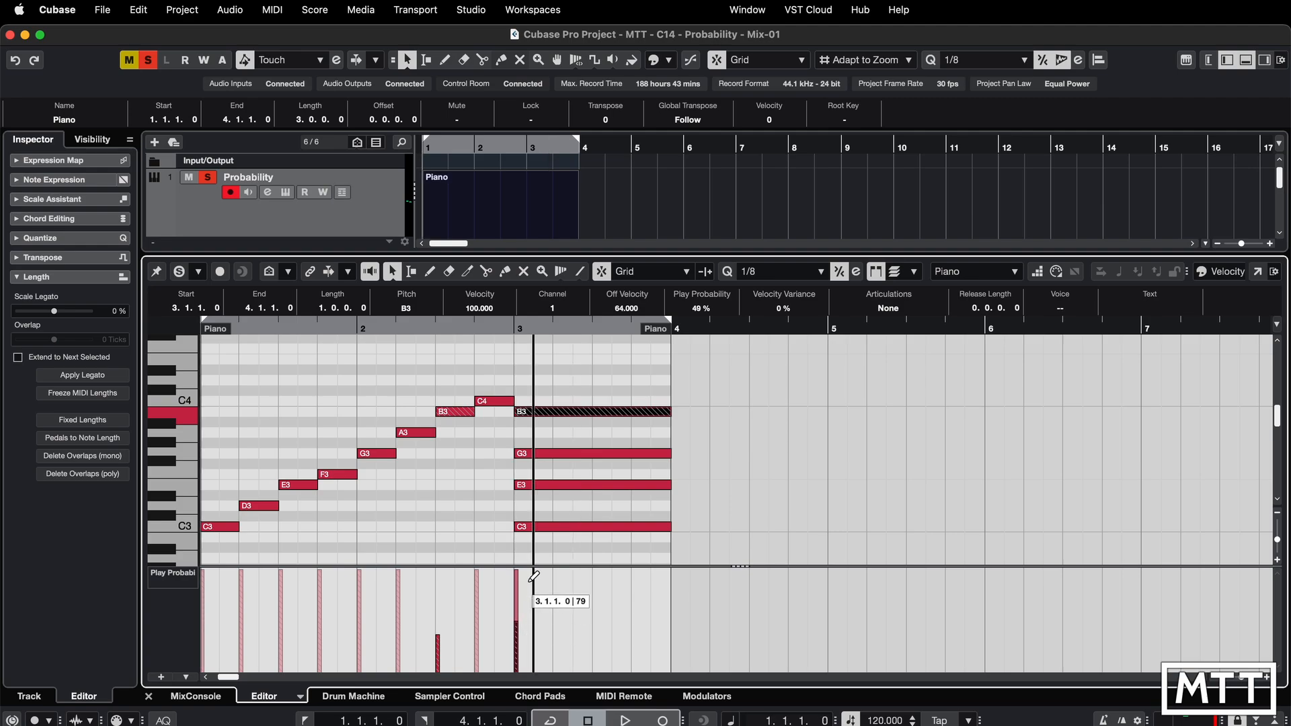
- Play back the part from bar 3 to hear the chord with the probable B3 note
click(518, 327)
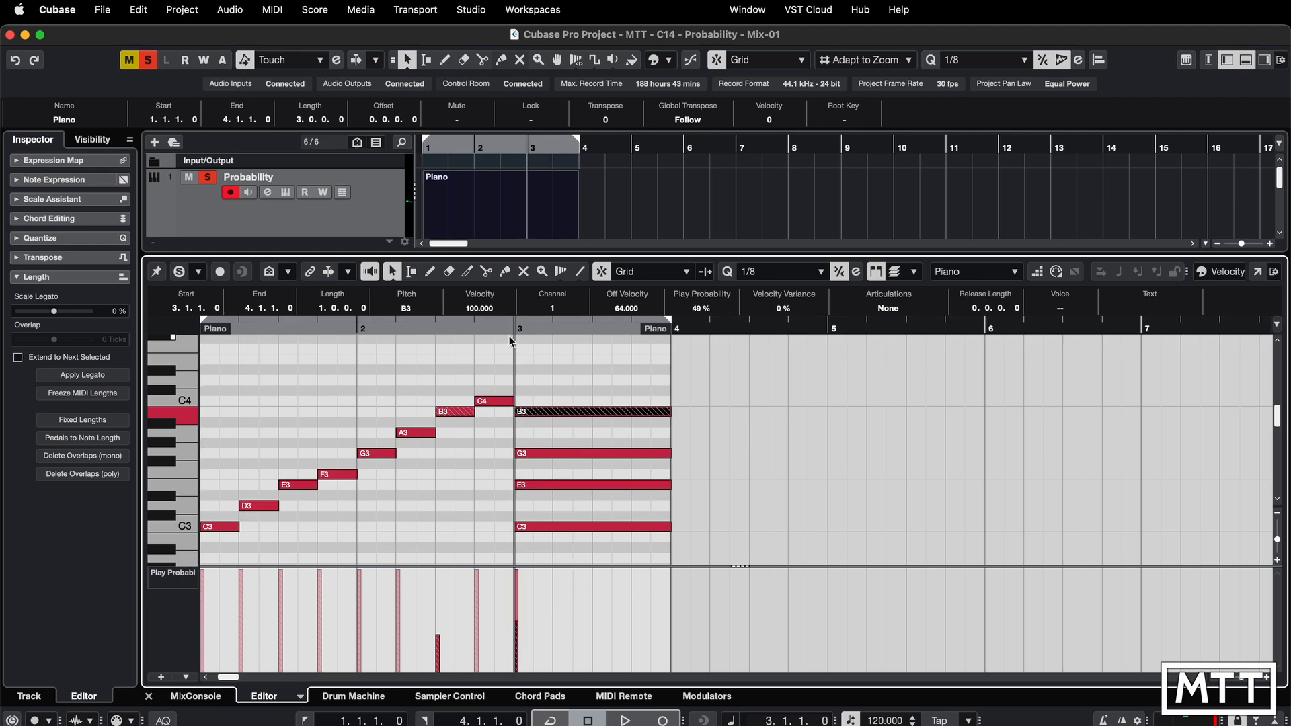
key(space)
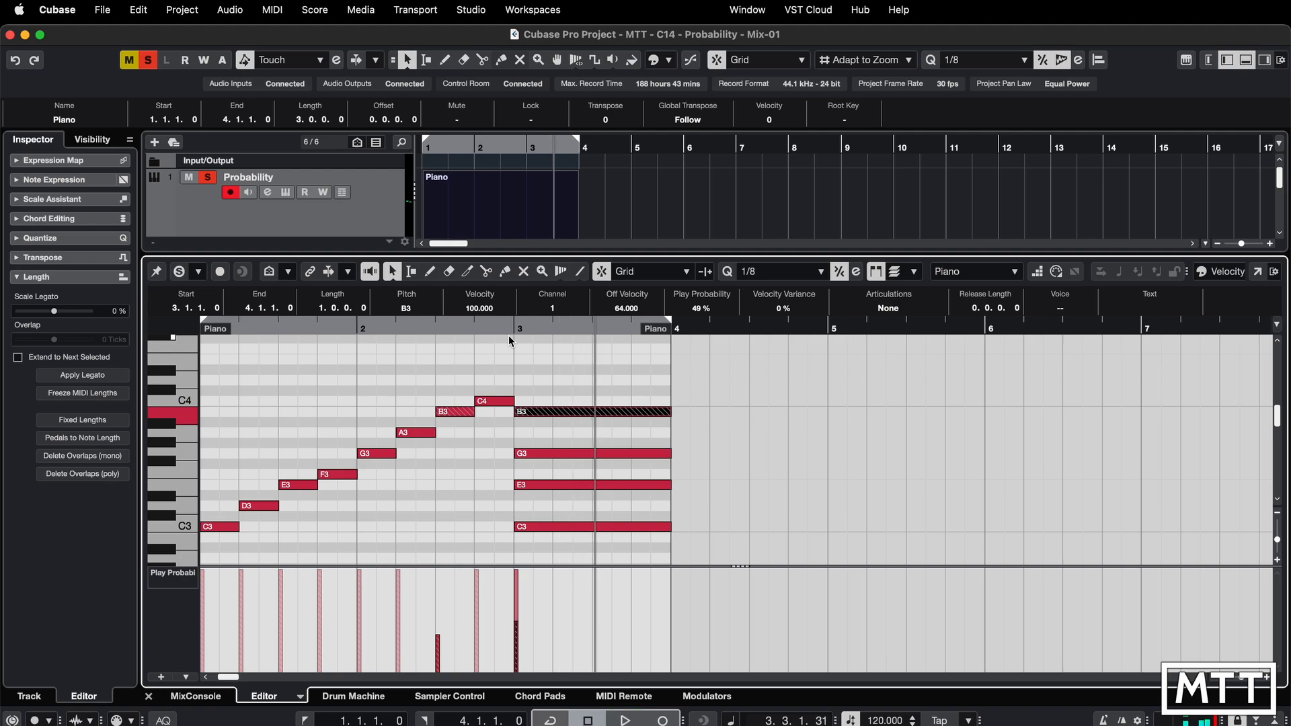
key(space)
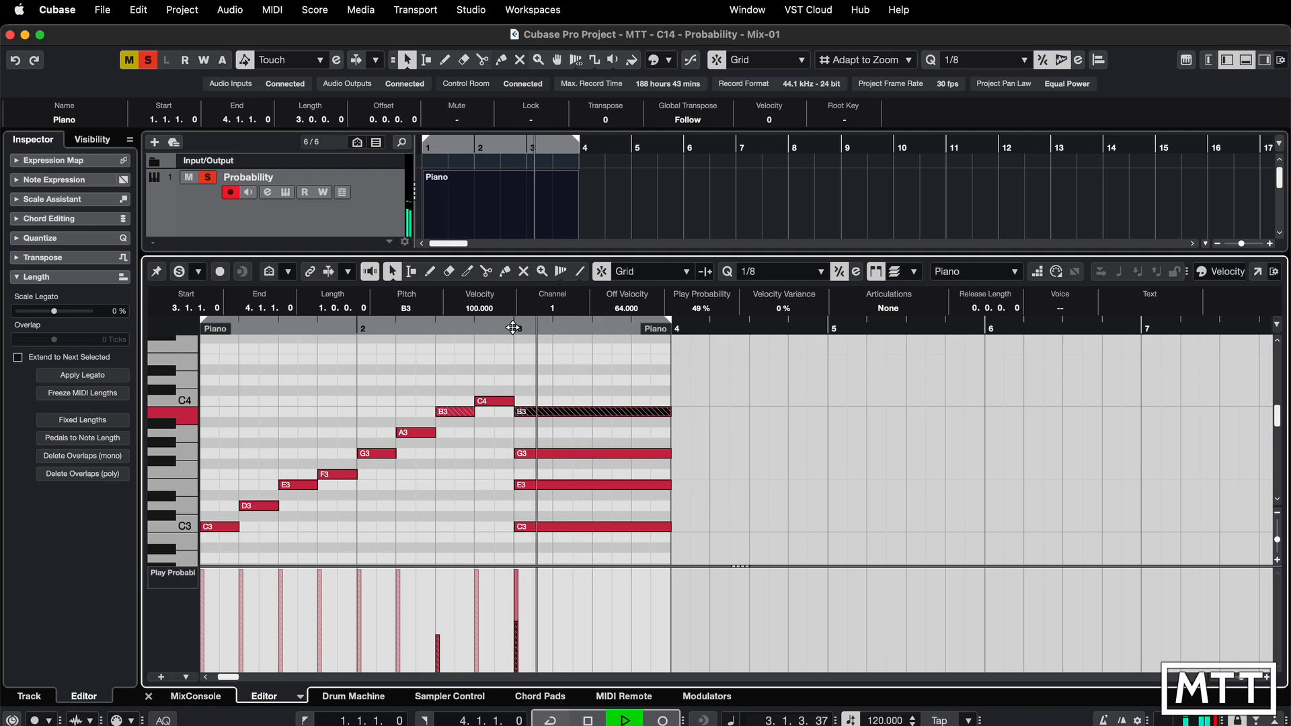
key(space)
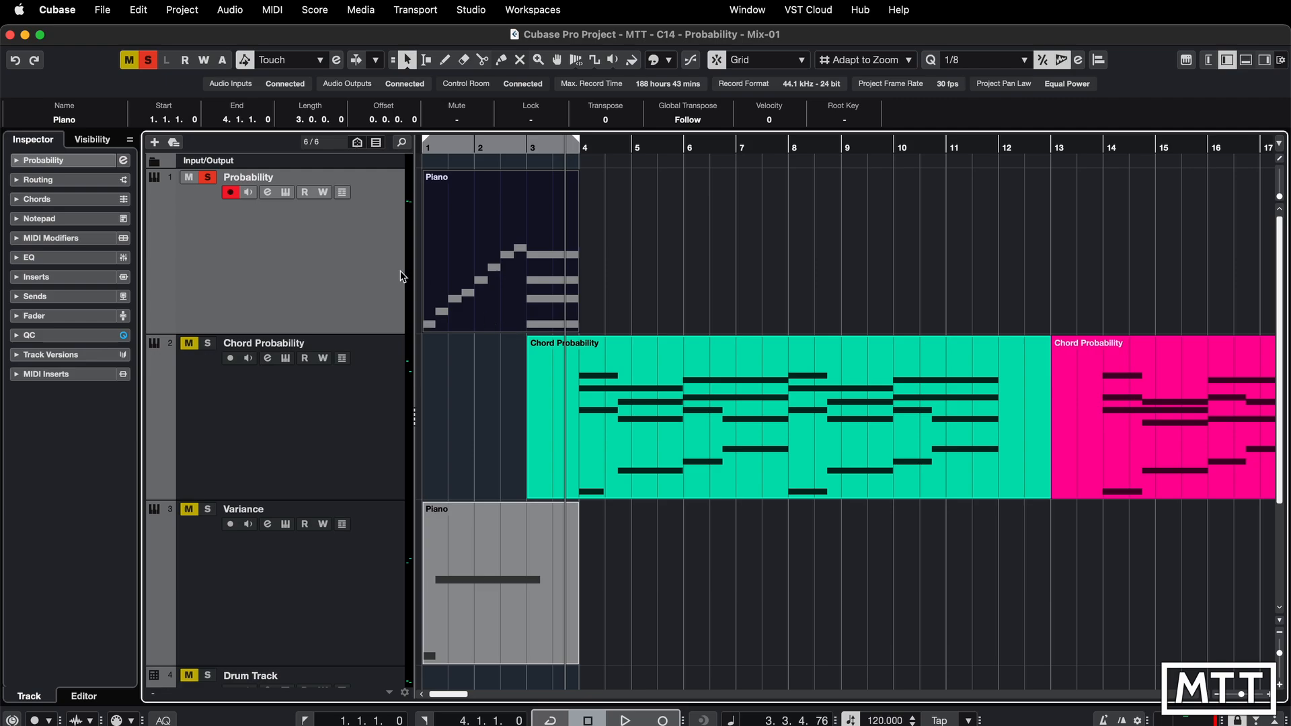
- Solo the Chord Probability track and unsolo the Probability track
click(207, 343)
click(207, 177)
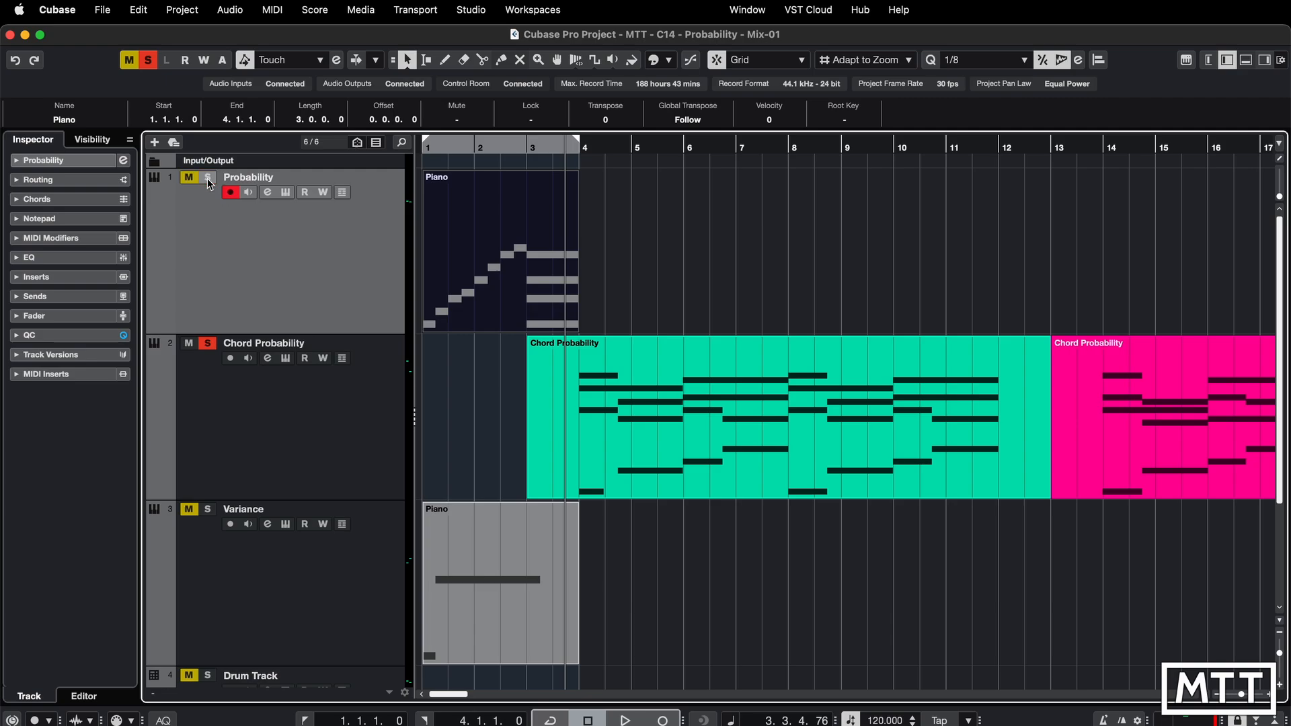
- Play the first Chord Probability part and inspect its notes and probabilities in the Key Editor
click(695, 469)
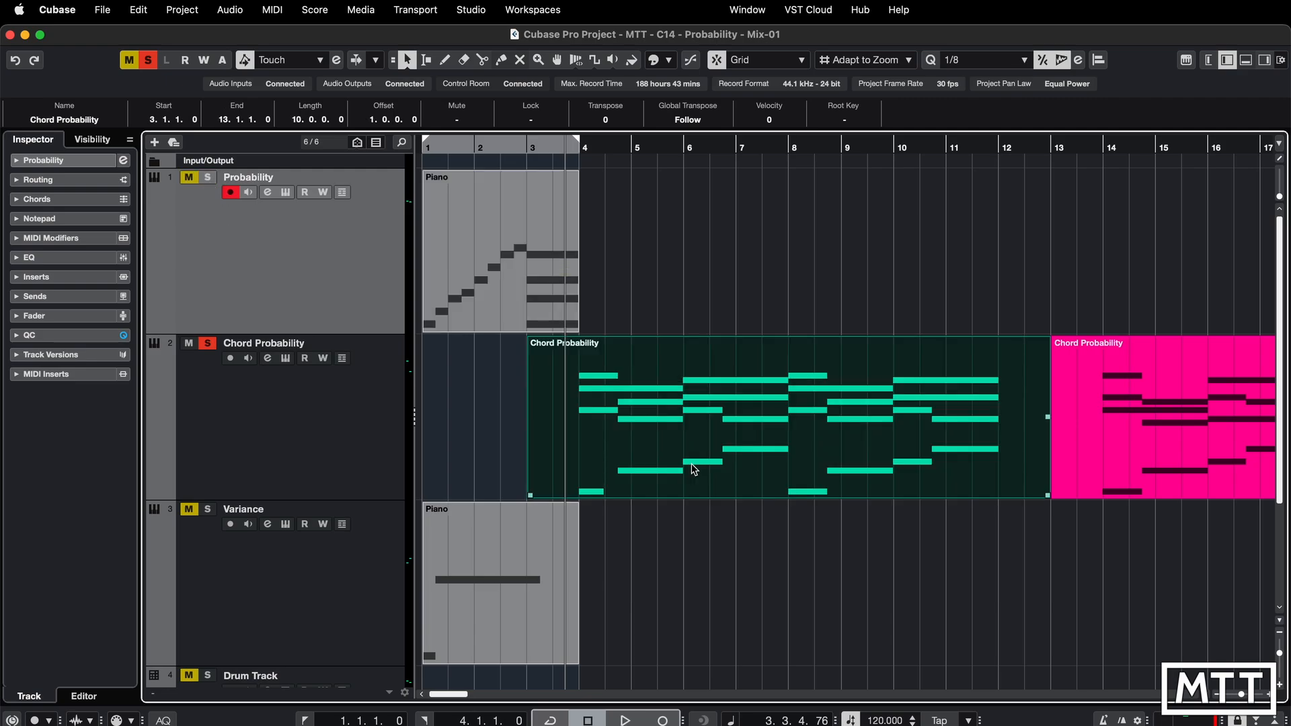
key(space)
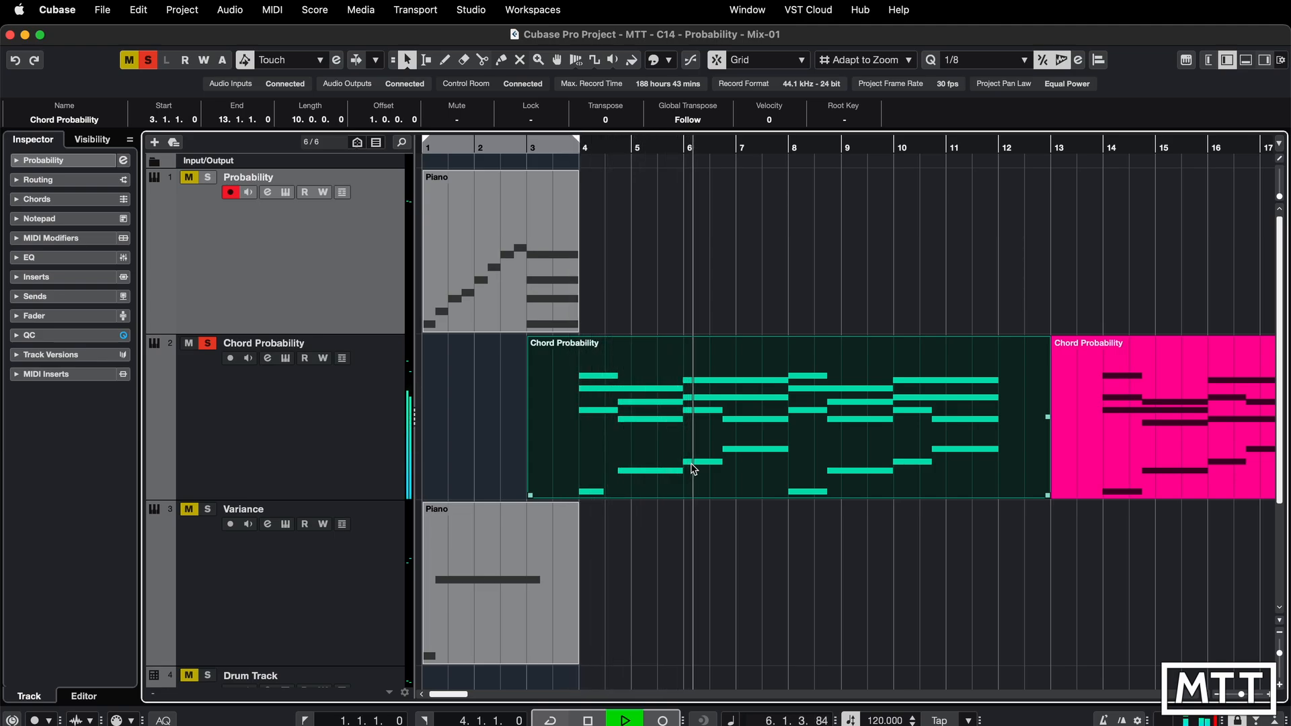
key(g)
key(g)
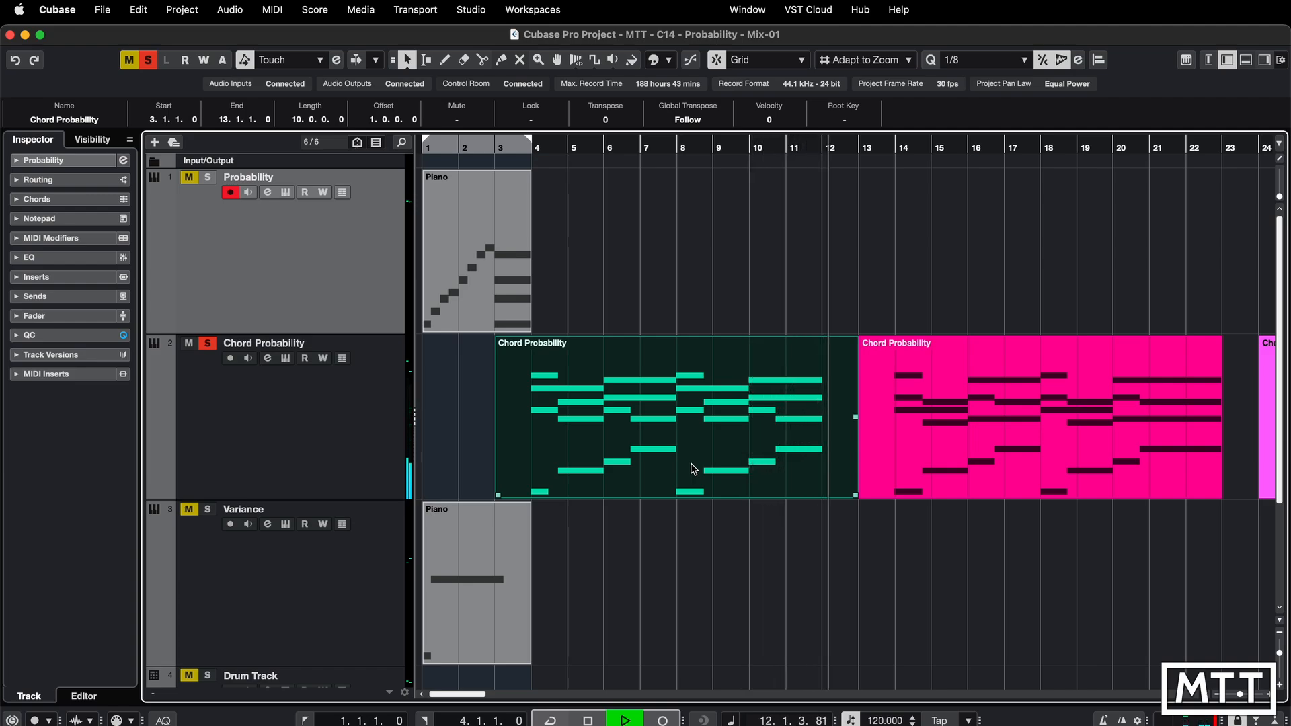
double_click(693, 469)
key(space)
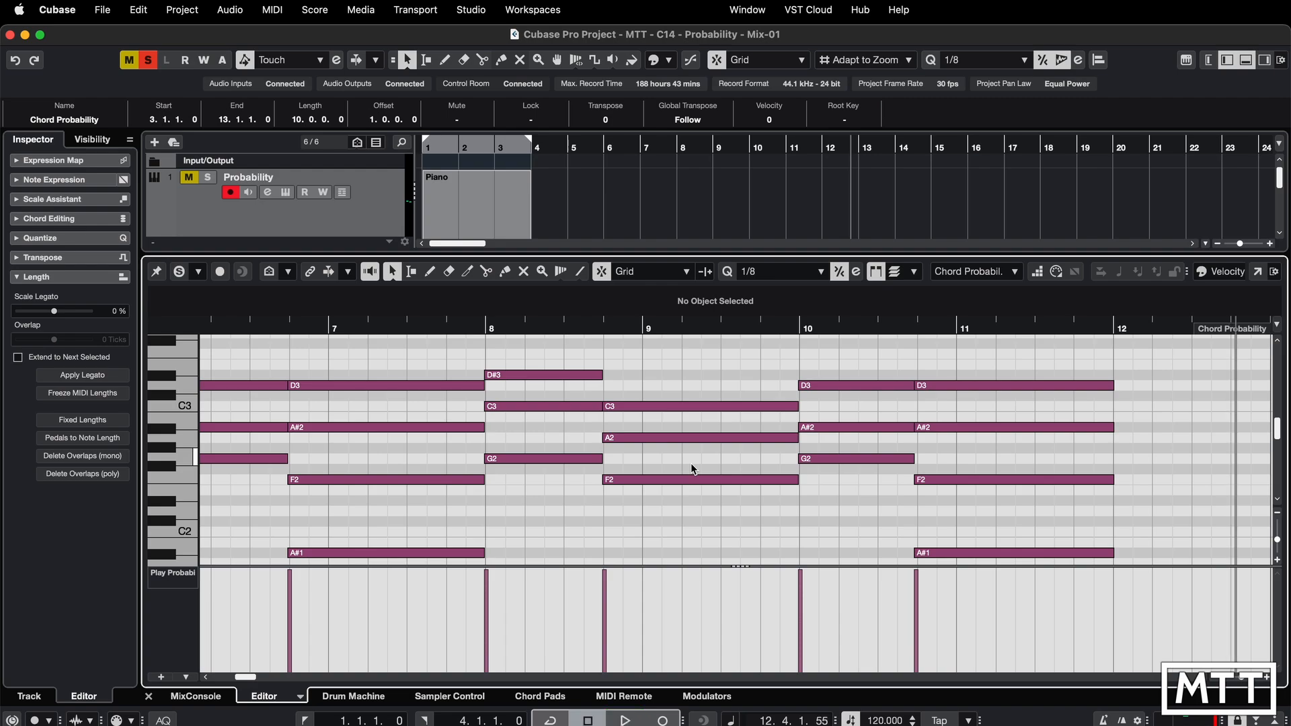
key(Return)
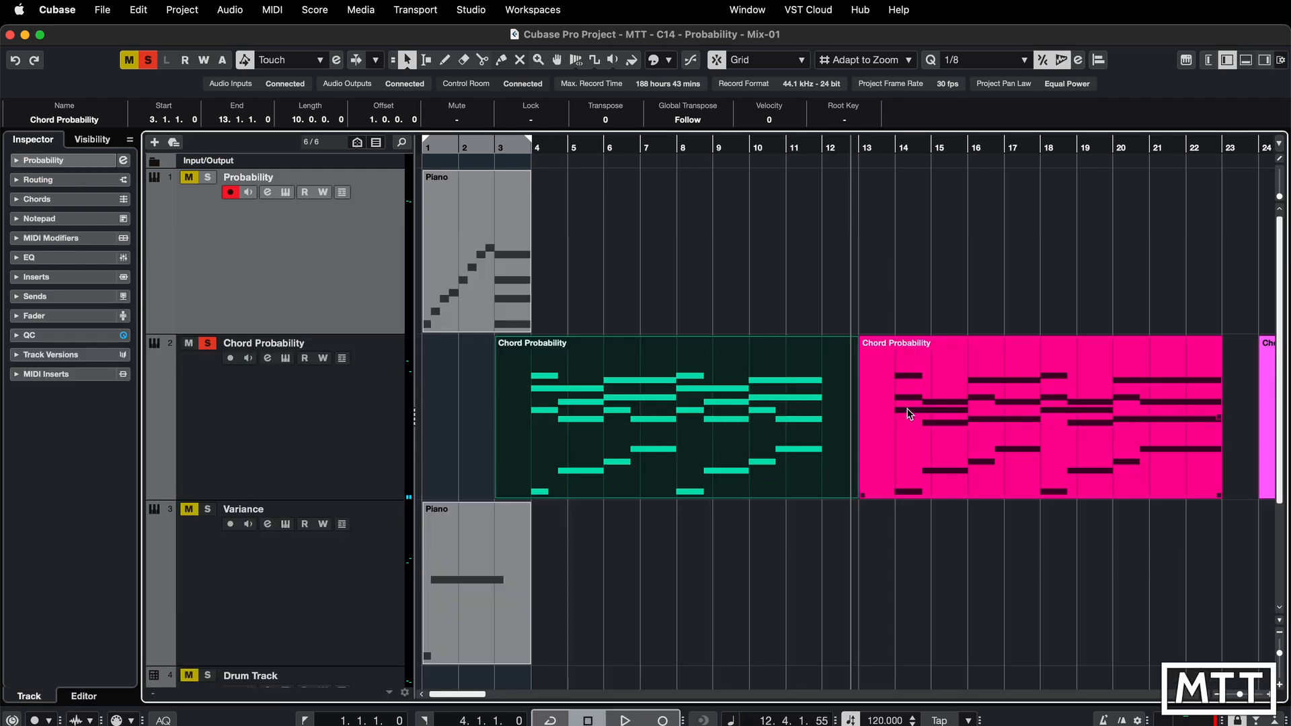
- Play back the Chord Probability track from bar 14 to hear the second part
click(893, 148)
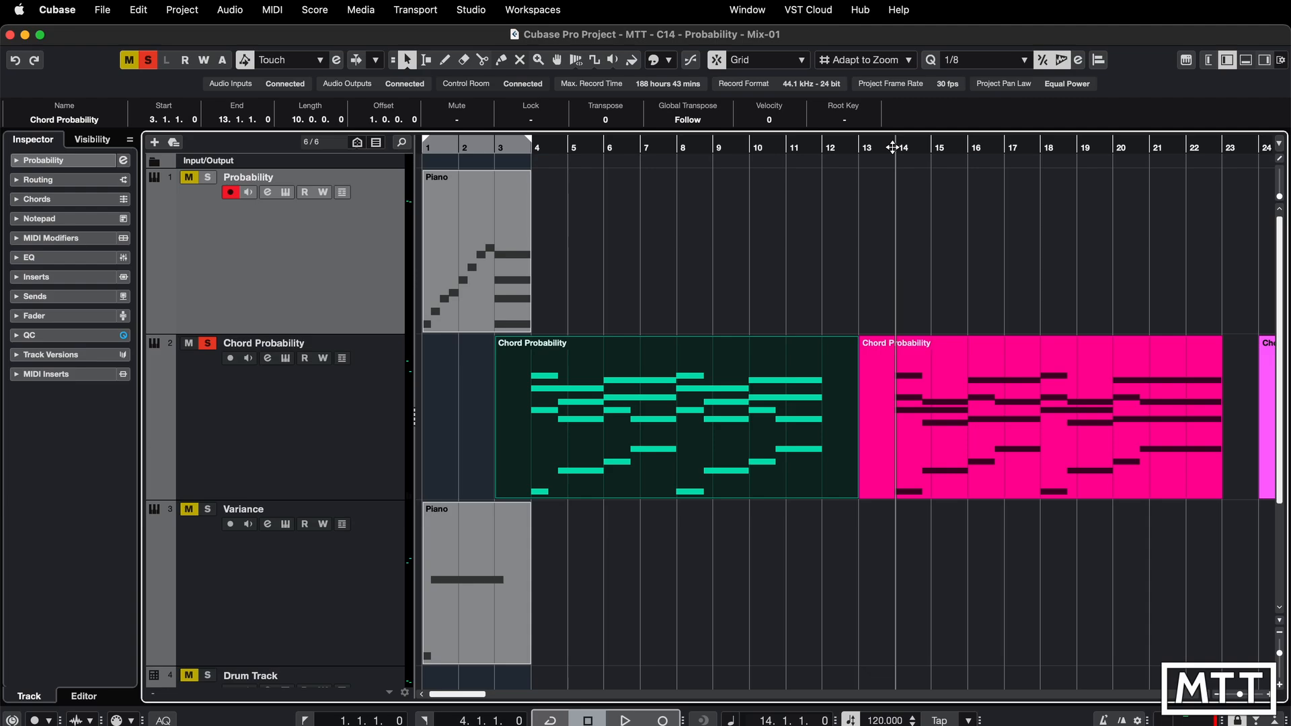
key(space)
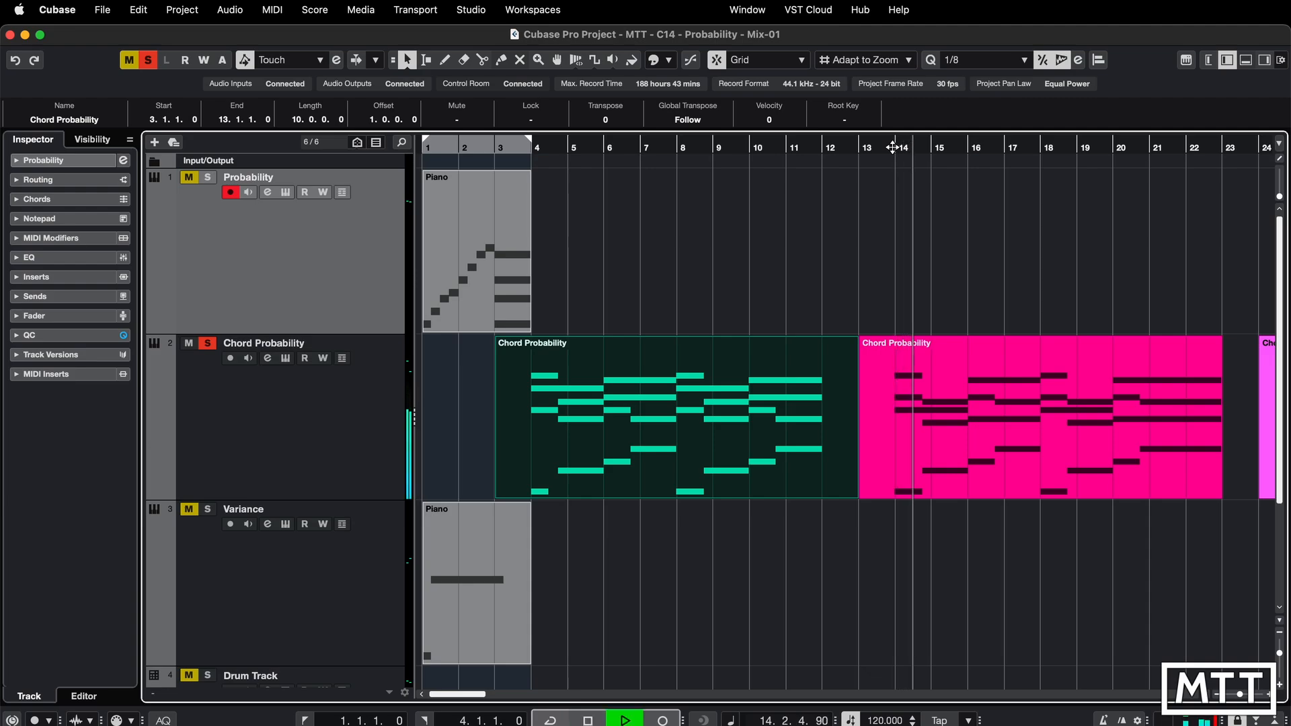
key(h)
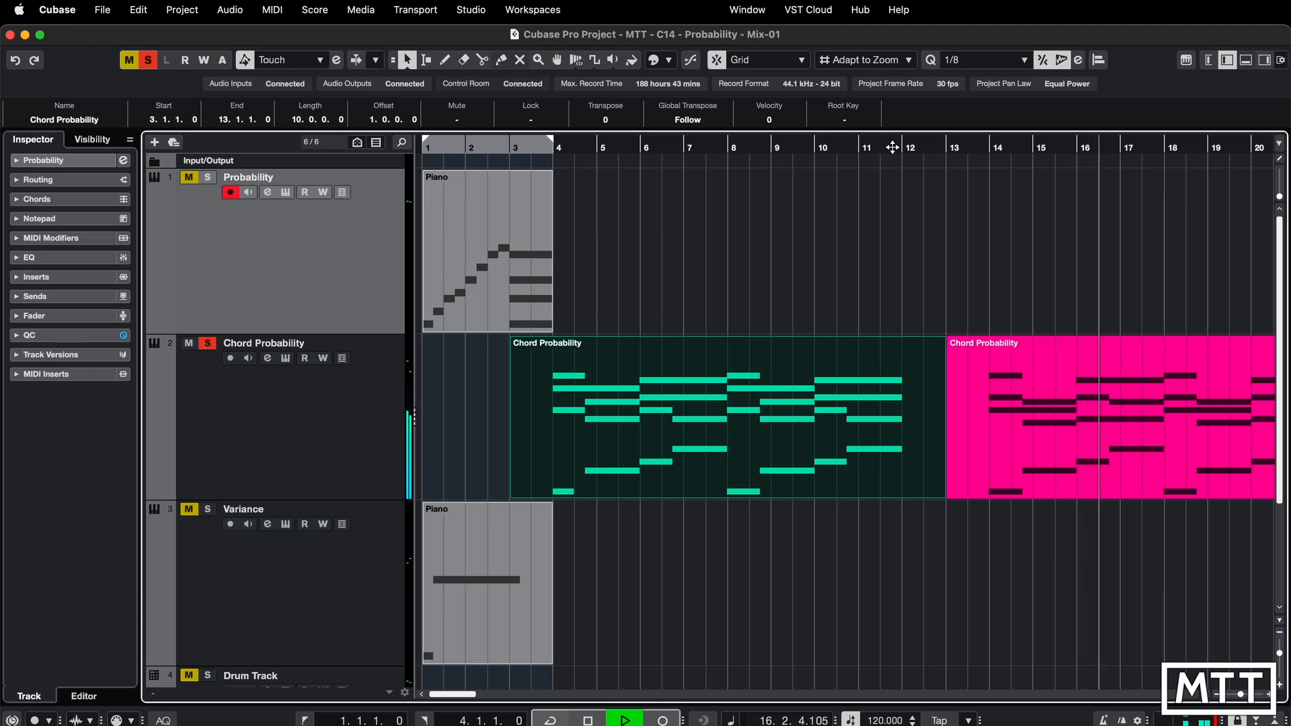
key(g)
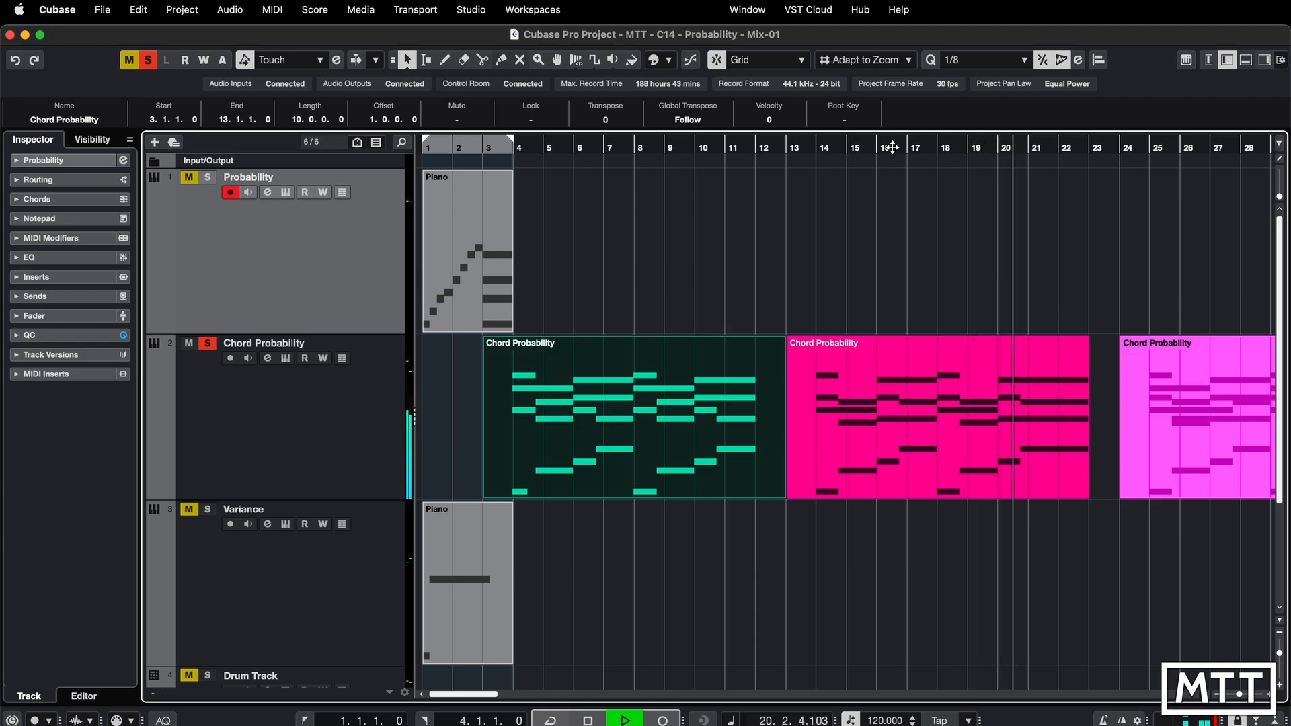
key(space)
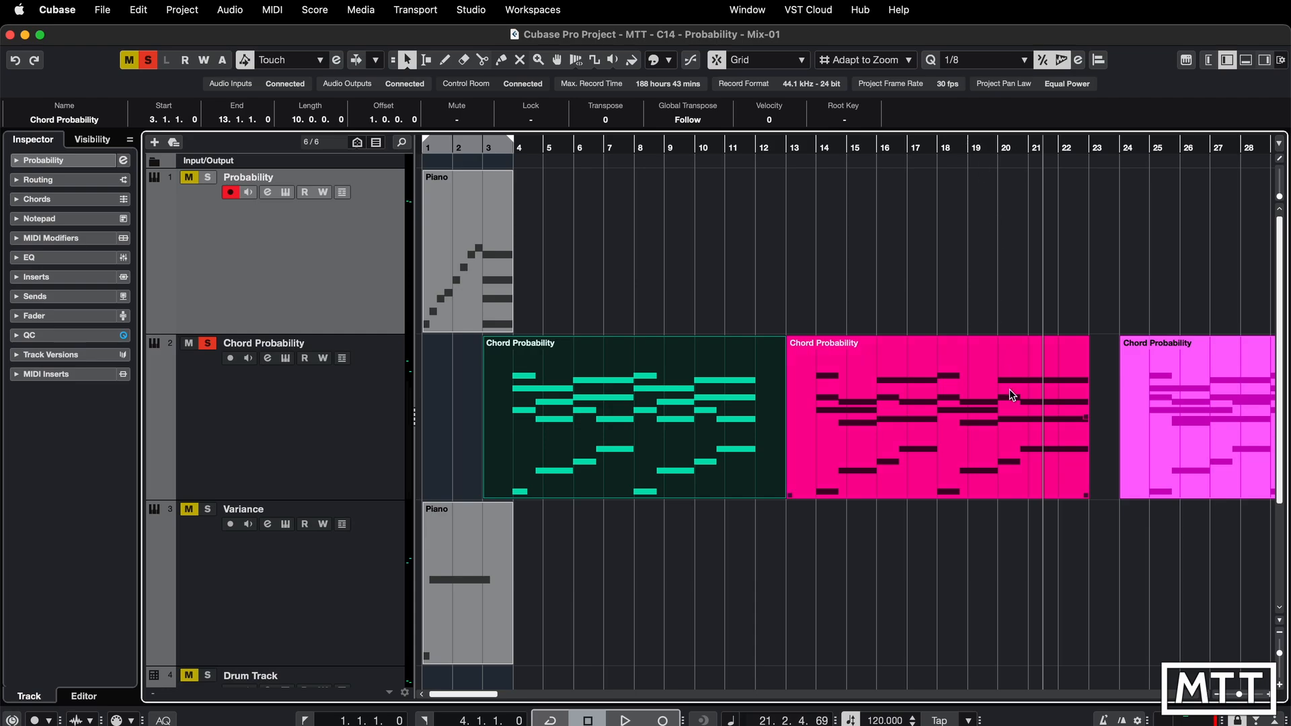
- Open the third Chord Probability part and set the play probability of the F2 note near bar 26 to 60%
scroll(1012, 395, right, 3)
scroll(1012, 395, right, 2)
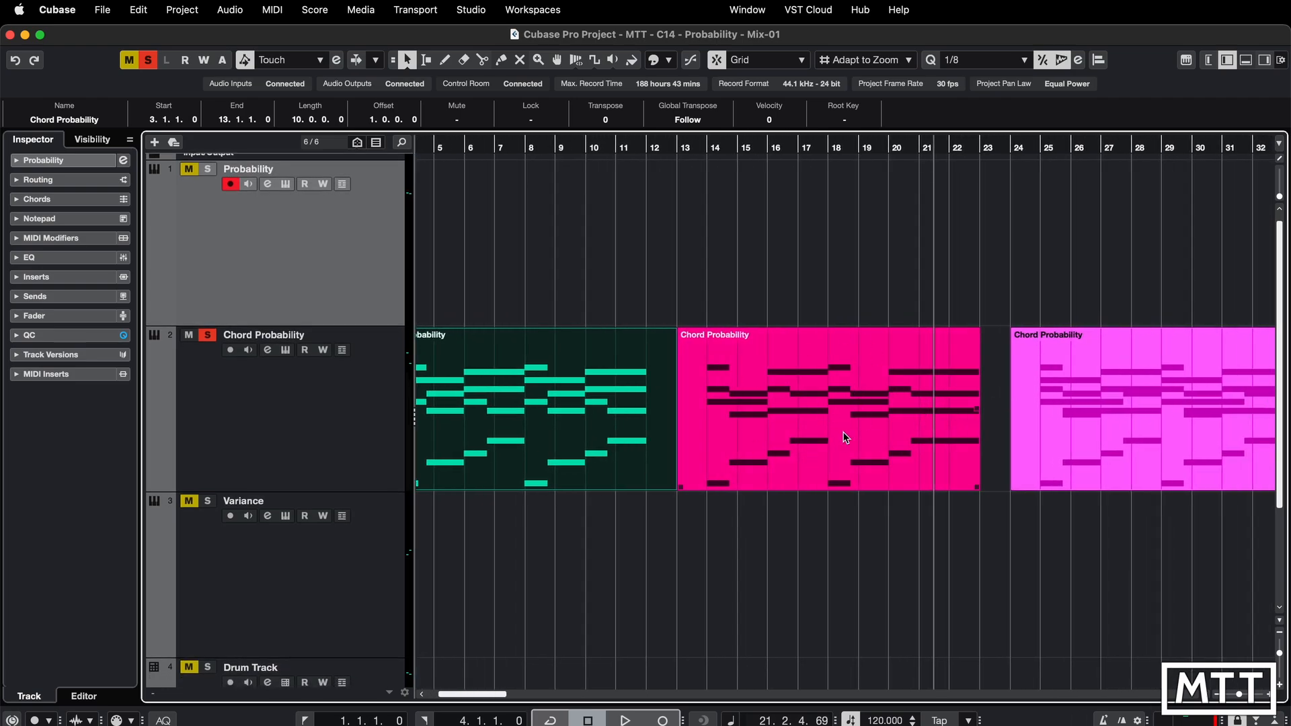
scroll(857, 431, right, 8)
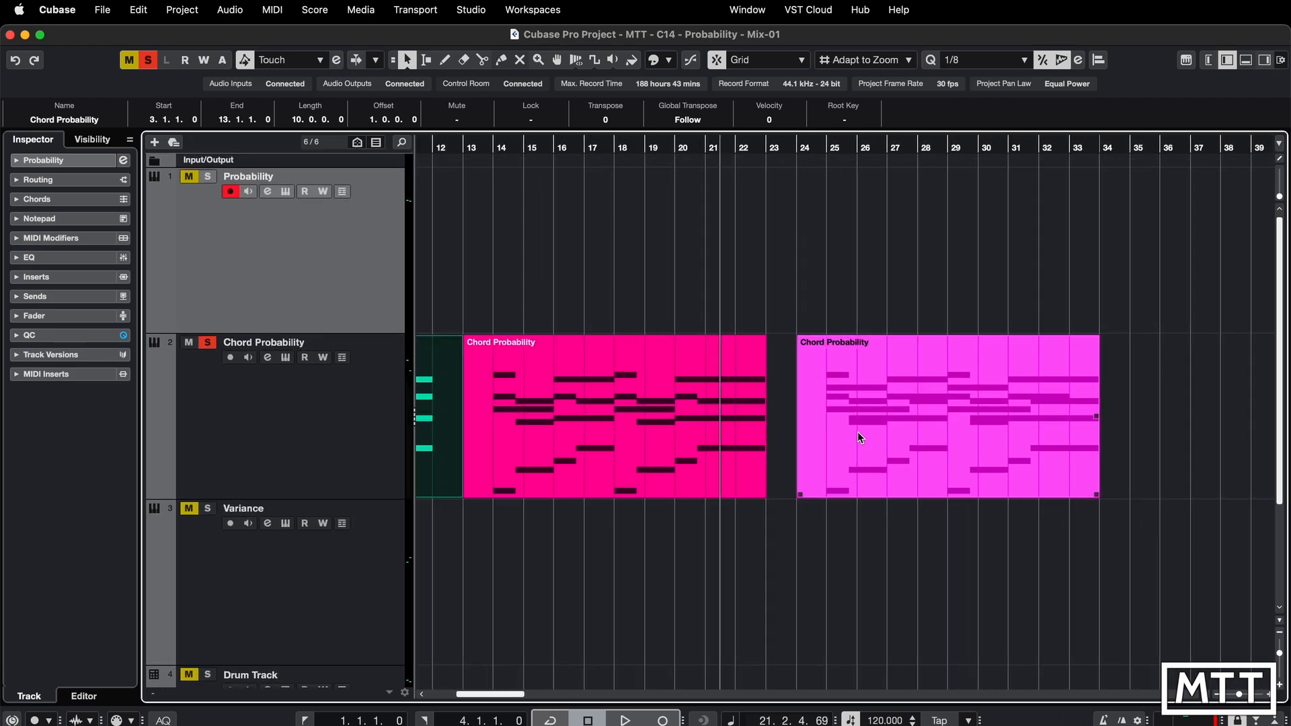
double_click(889, 425)
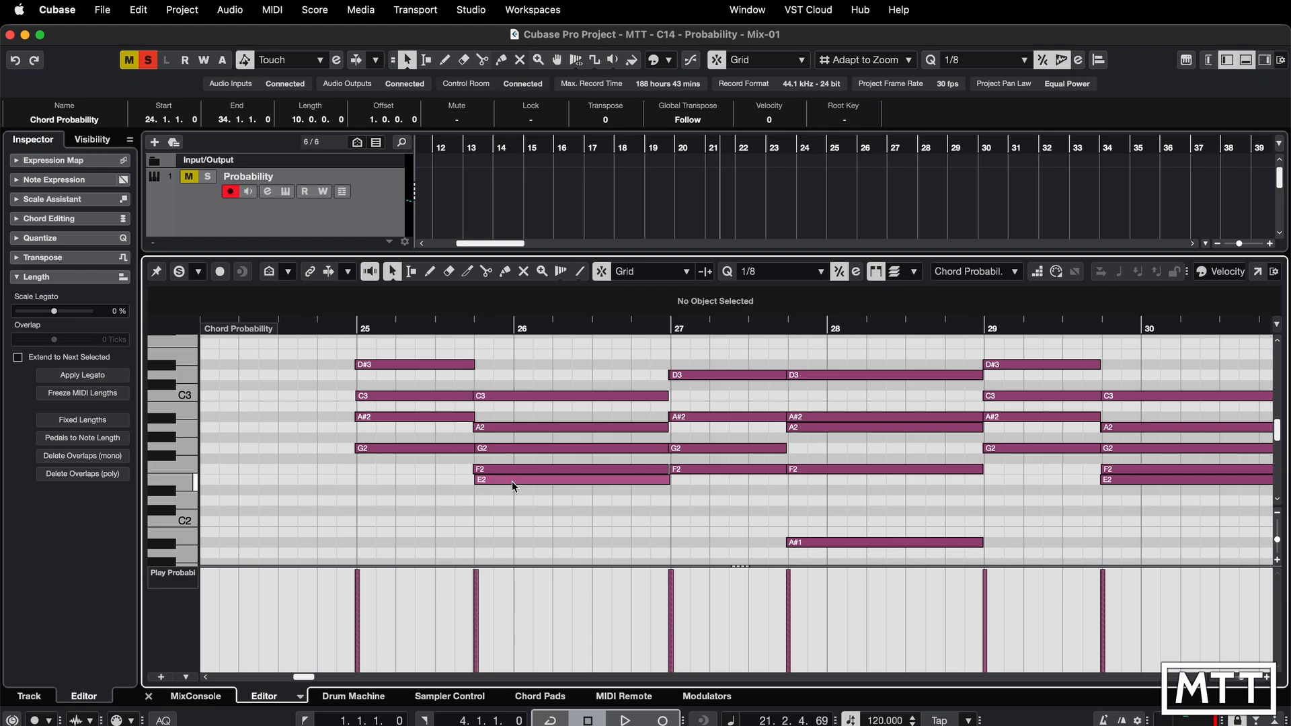
click(563, 469)
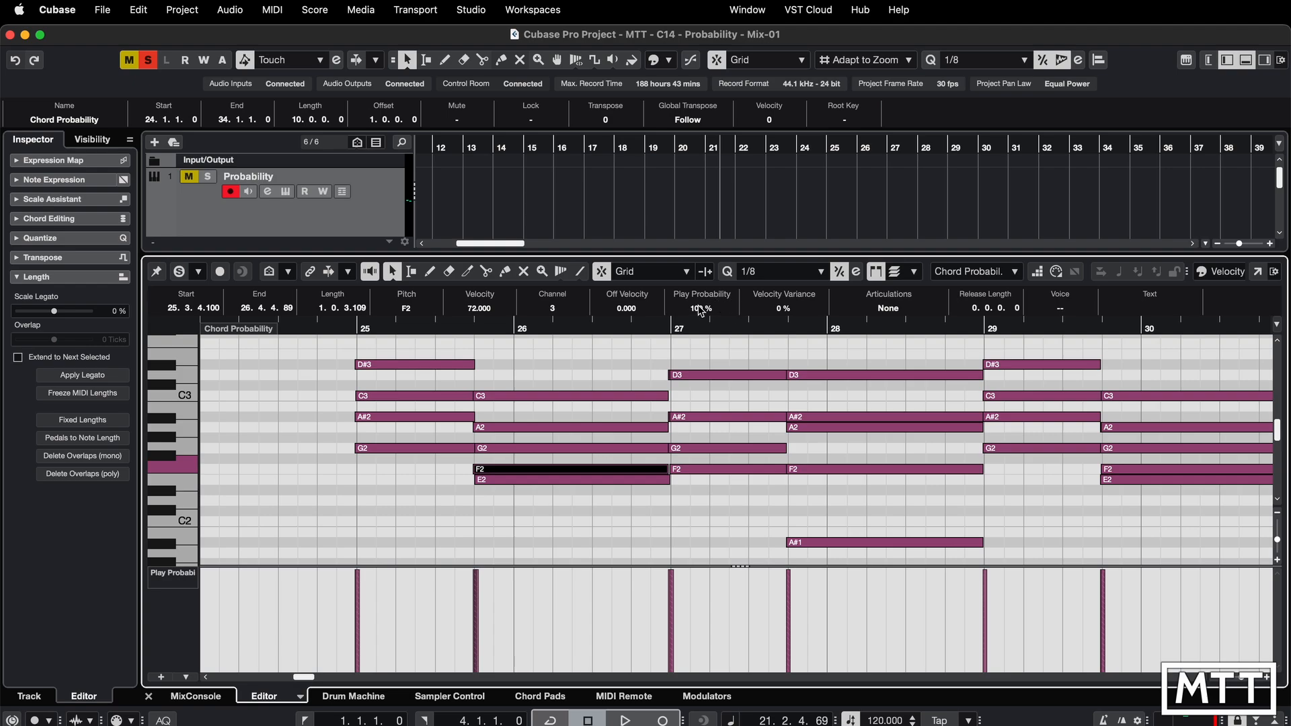
mouse_move(701, 313)
mouse_down()
mouse_move(701, 330)
mouse_move(710, 305)
mouse_move(711, 315)
mouse_up()
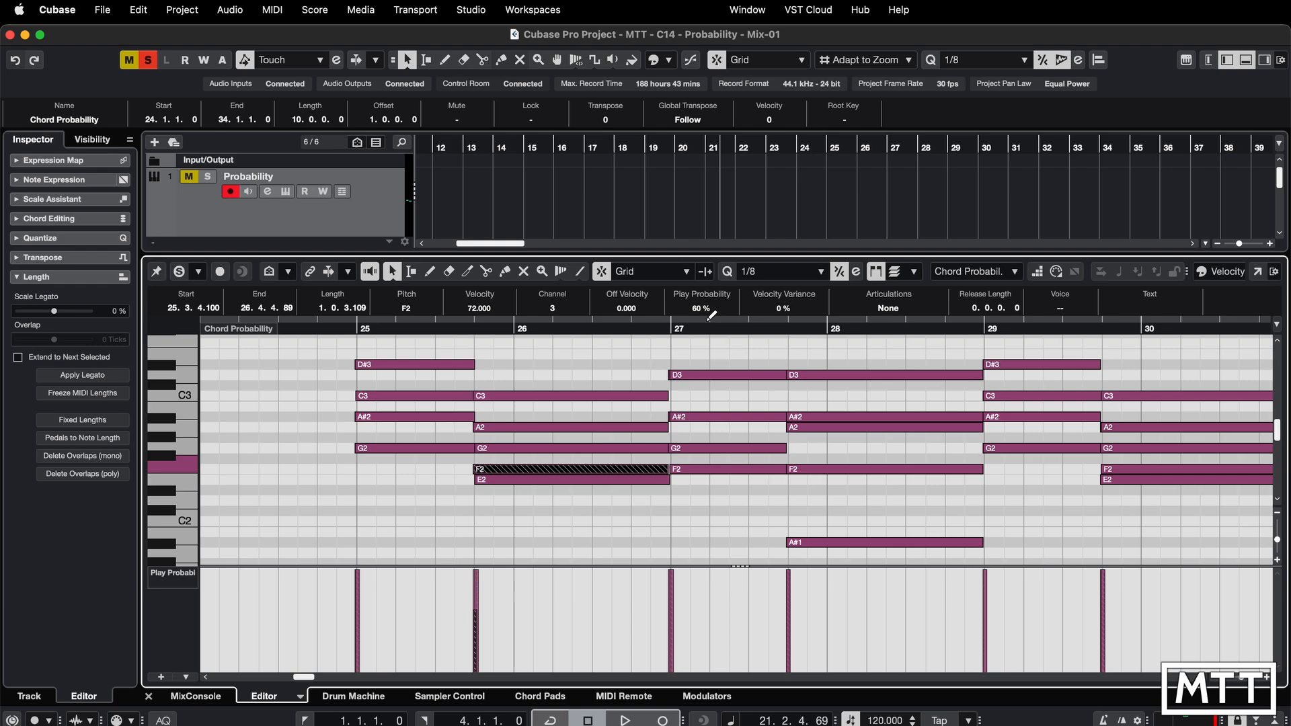
- Lower the selected F2 note's play probability to 50%, then set the A2 note near bar 28 to 50% too
scroll(706, 315, down, 10)
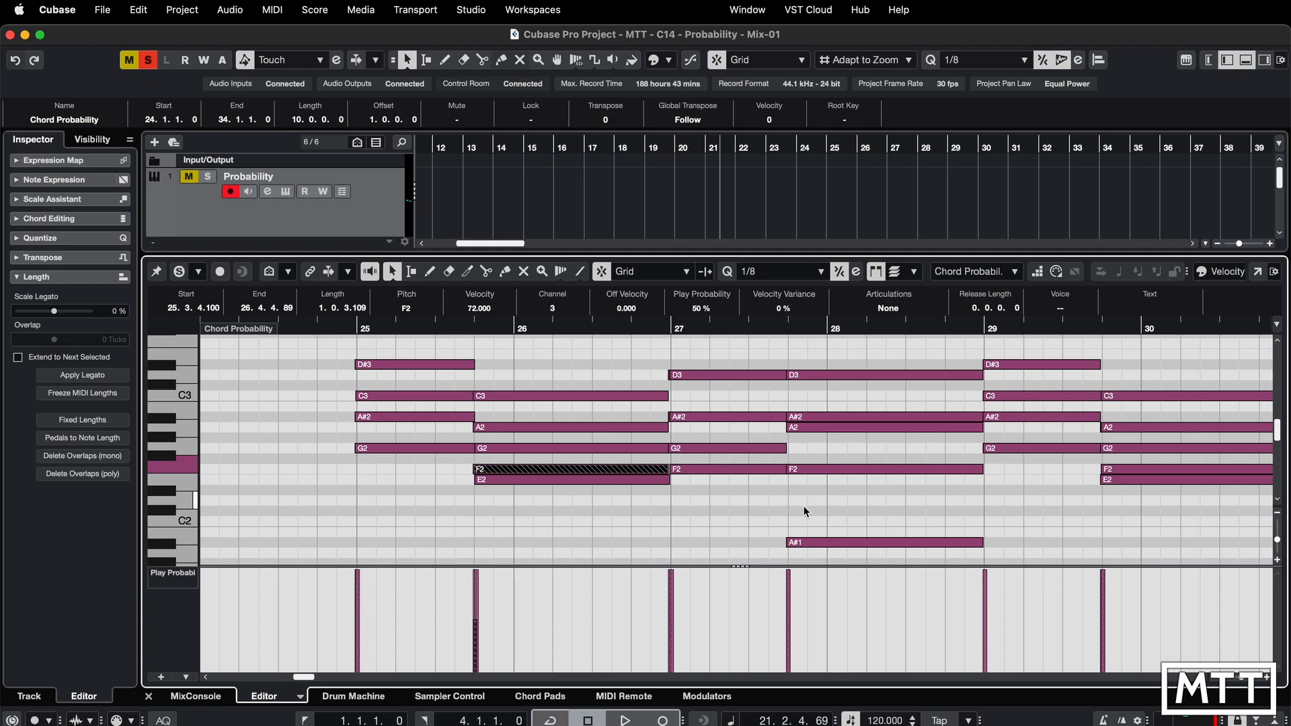
click(812, 426)
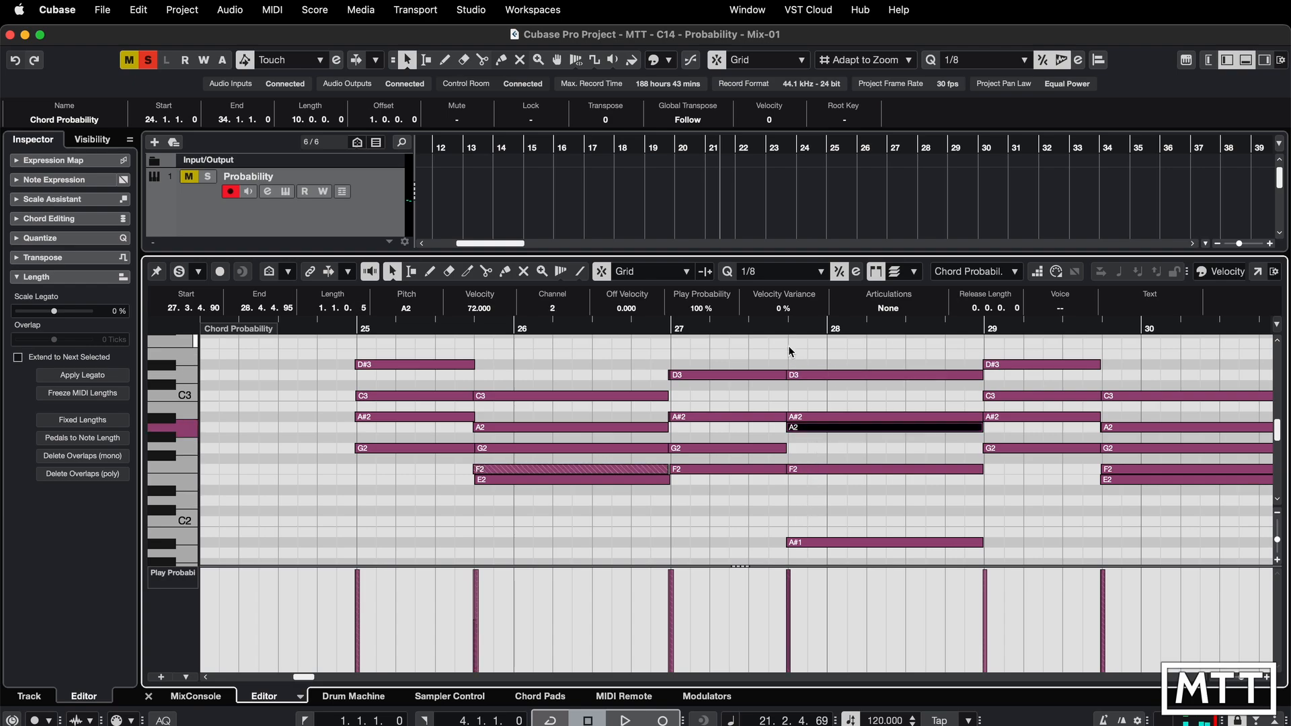
drag(701, 314, 702, 327)
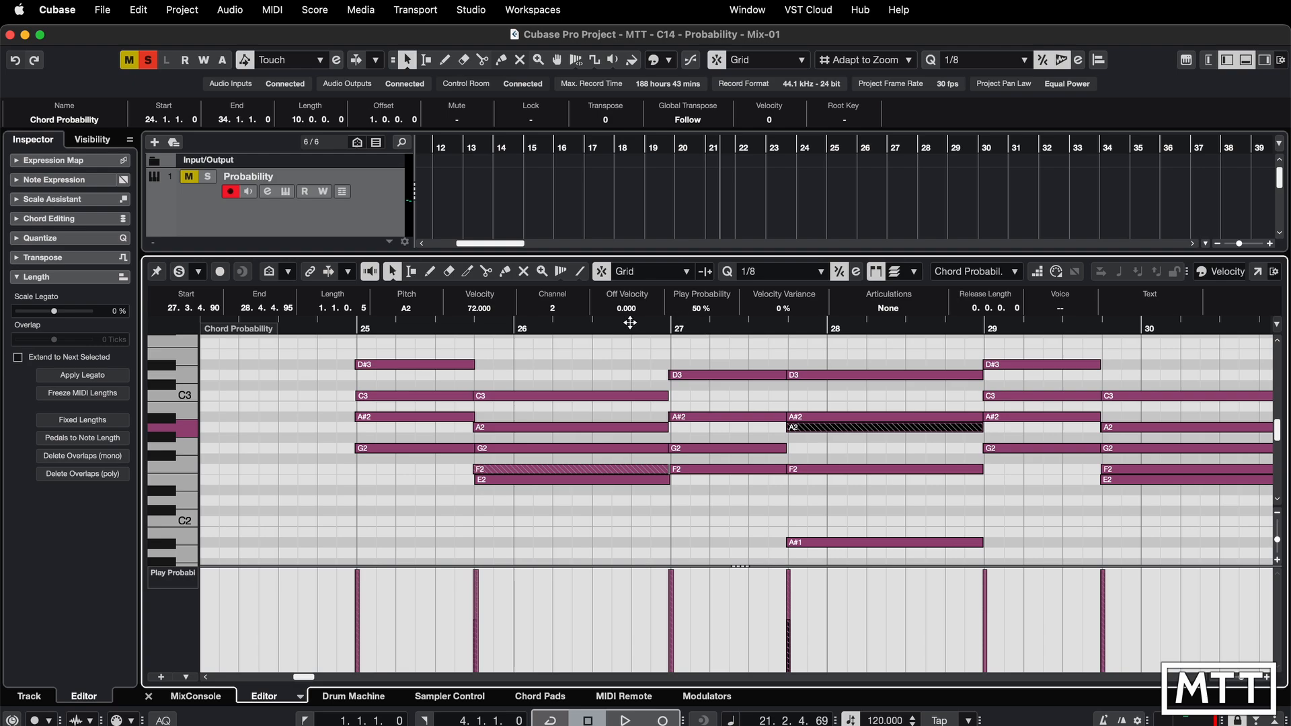
- Audition the third Chord Probability part repeatedly from just before bar 25
click(345, 329)
key(space)
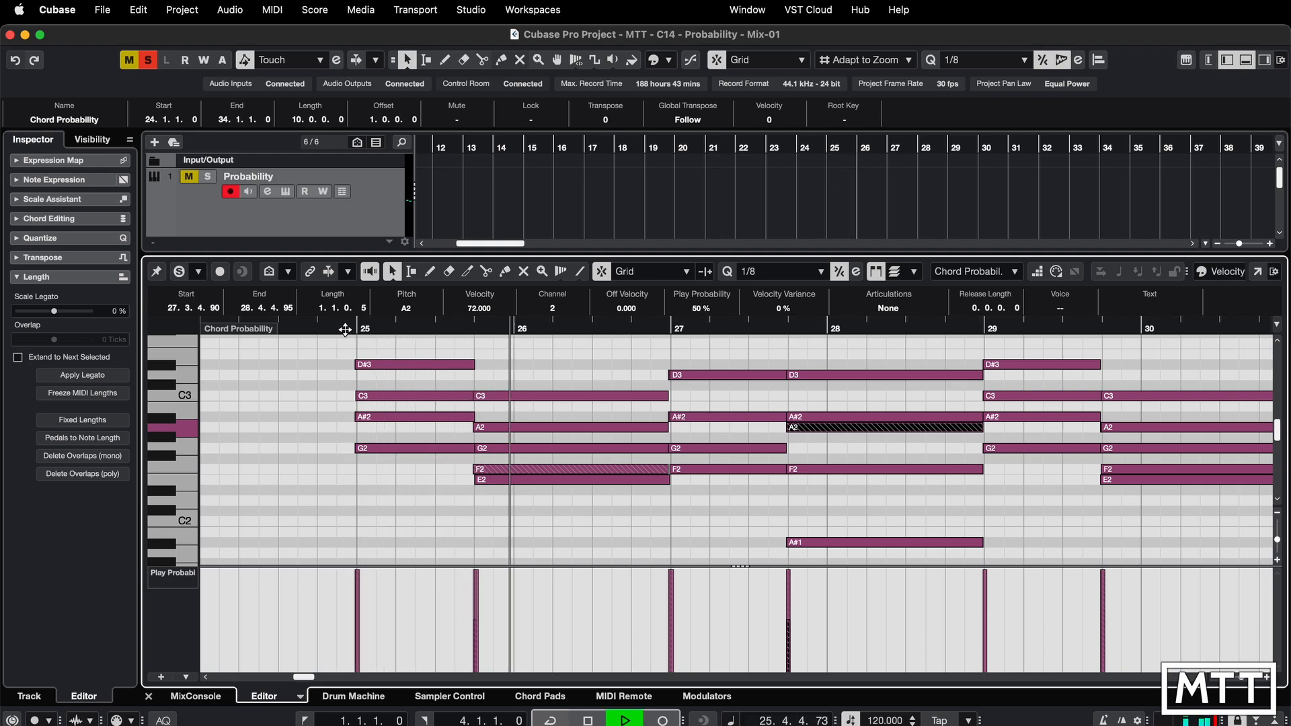
key(space)
click(345, 328)
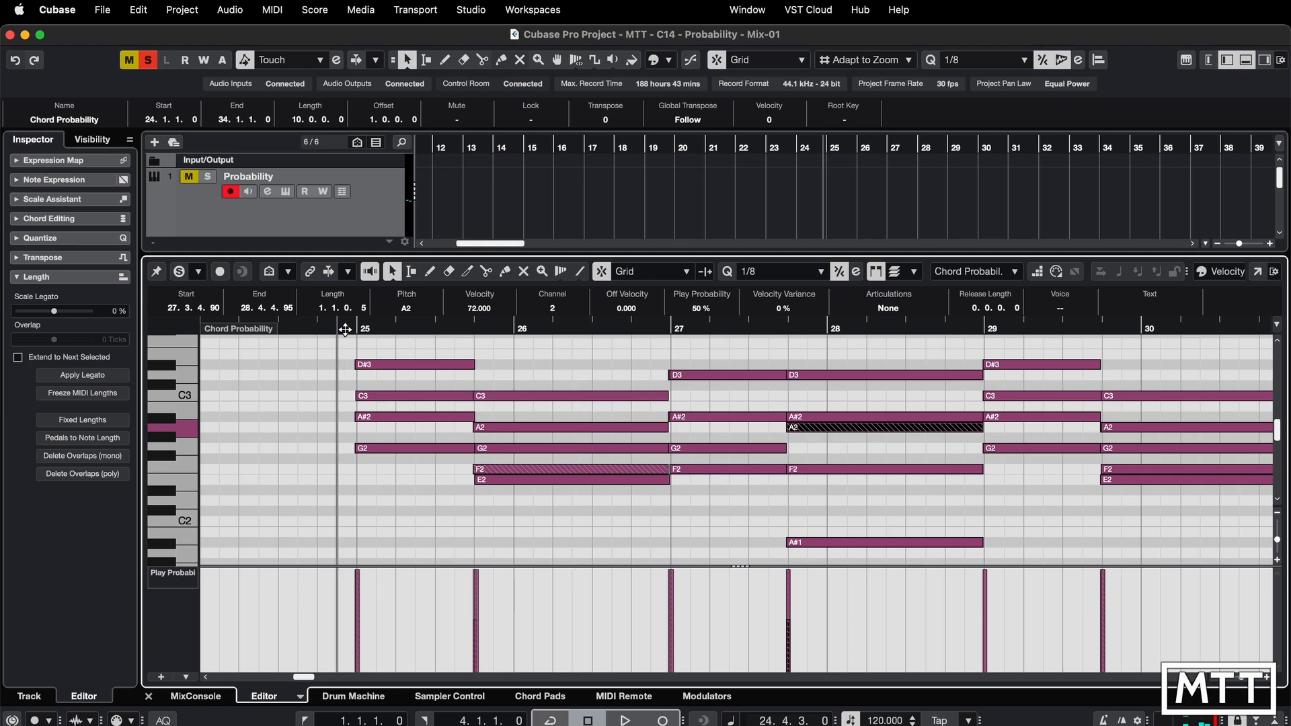
key(space)
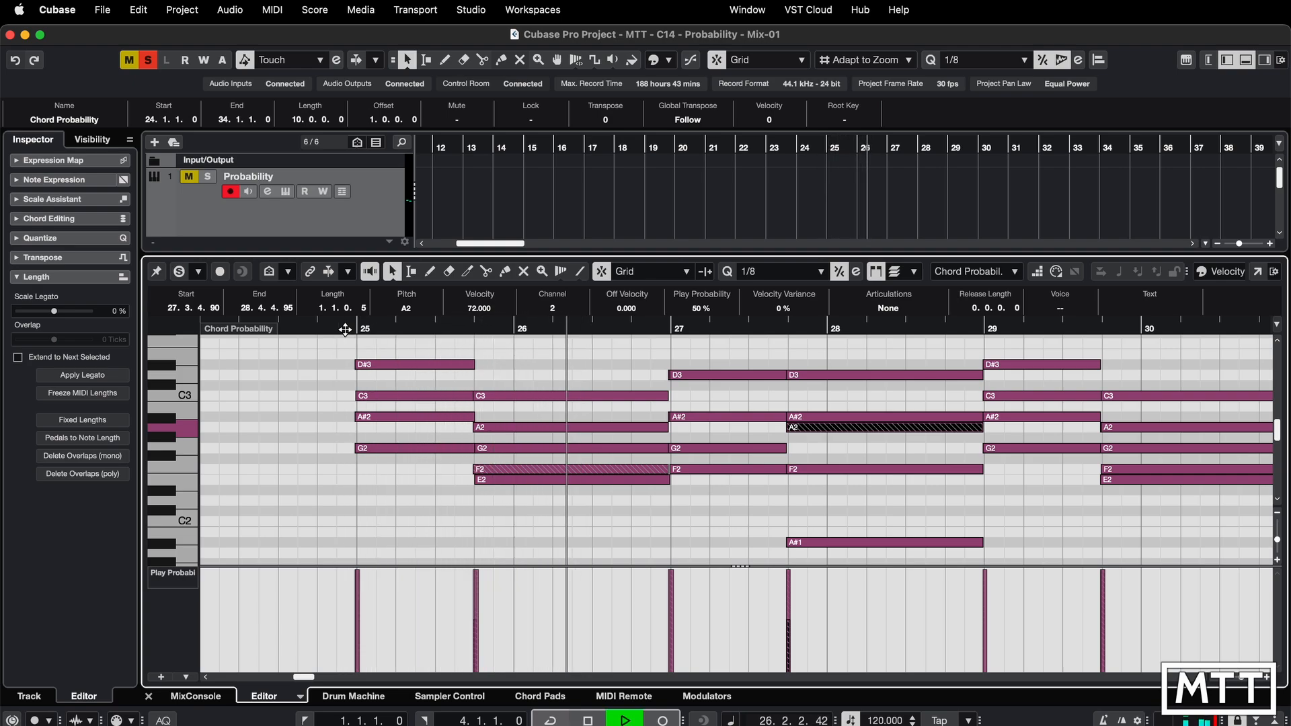
click(345, 329)
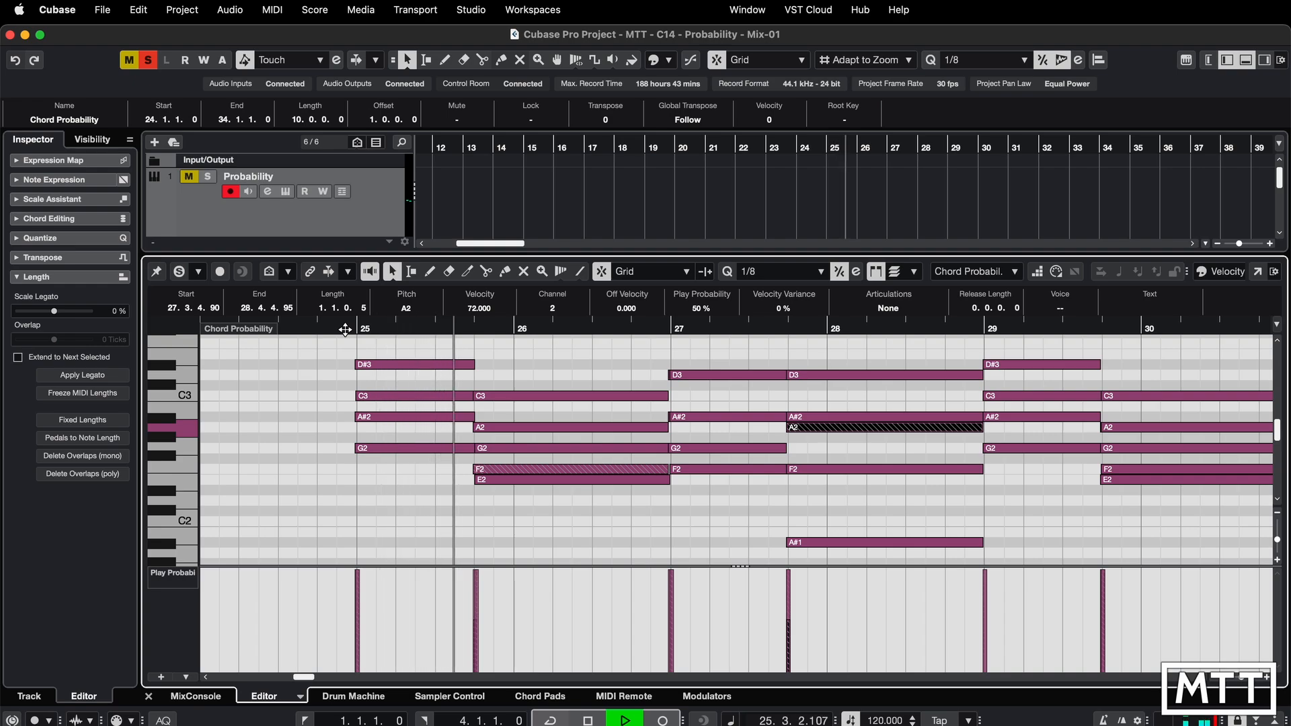
click(345, 329)
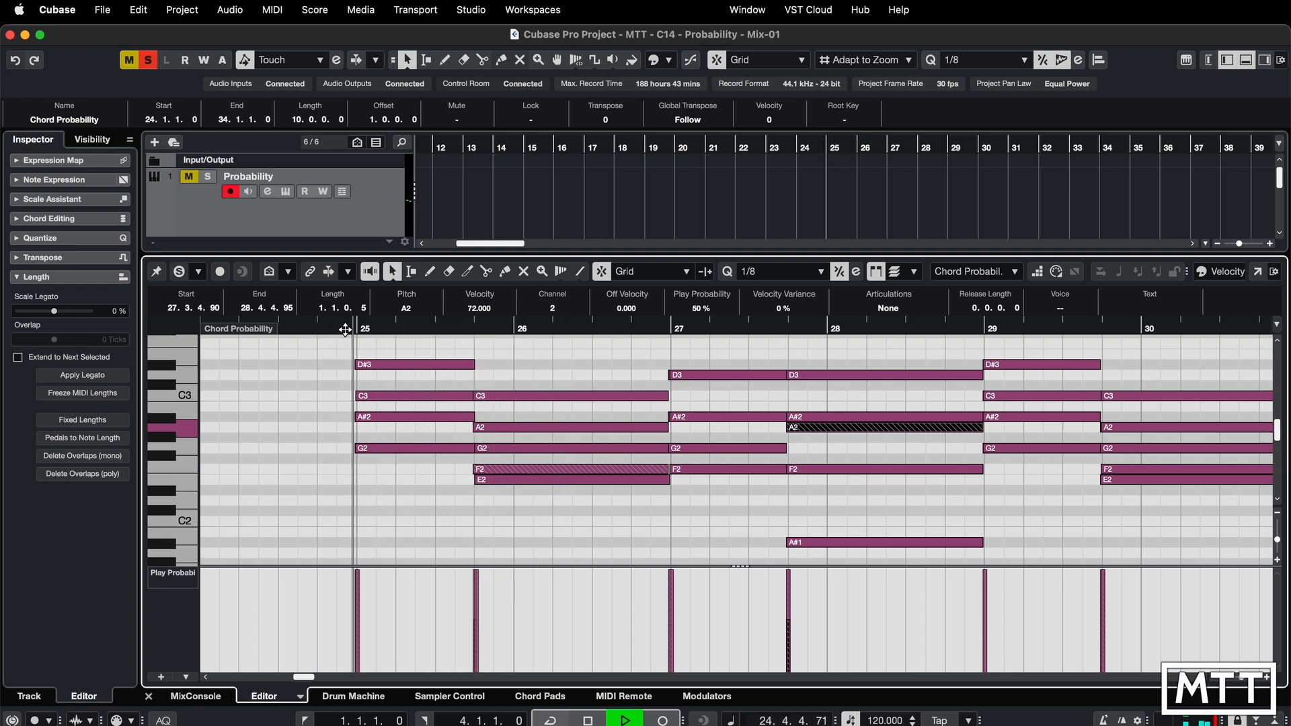
key(space)
key(space)
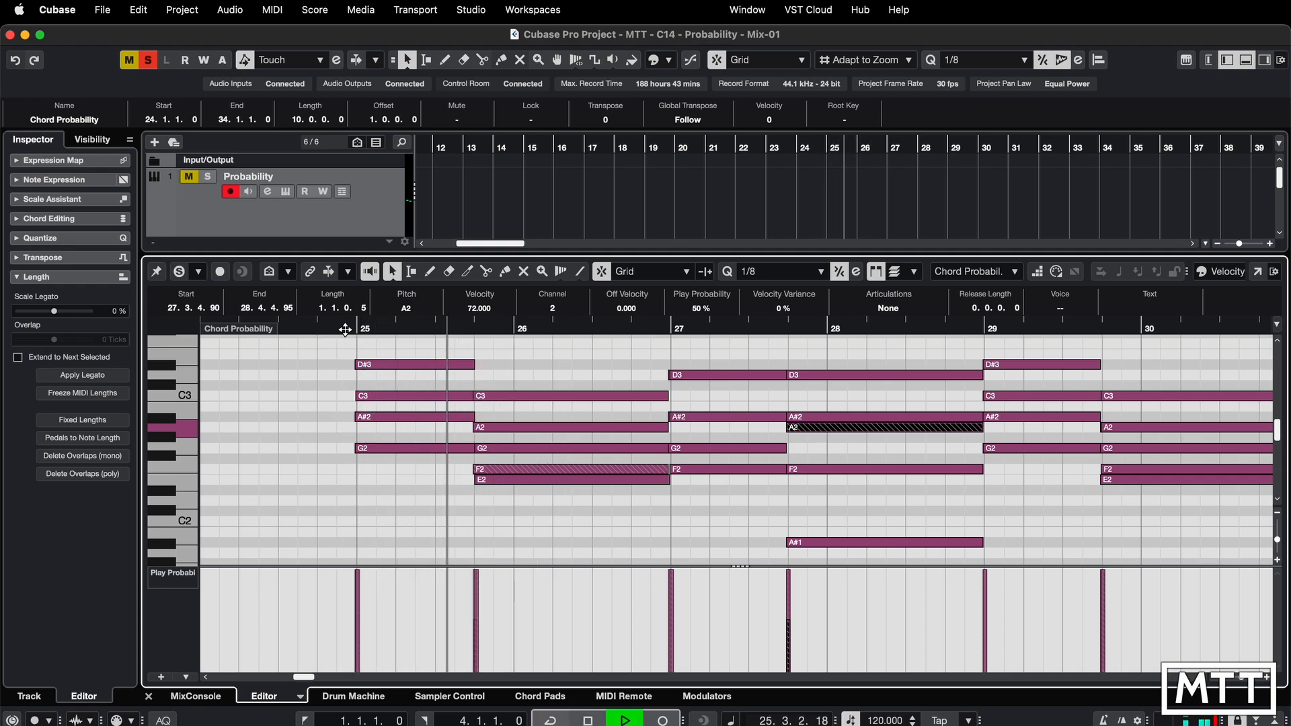
click(345, 329)
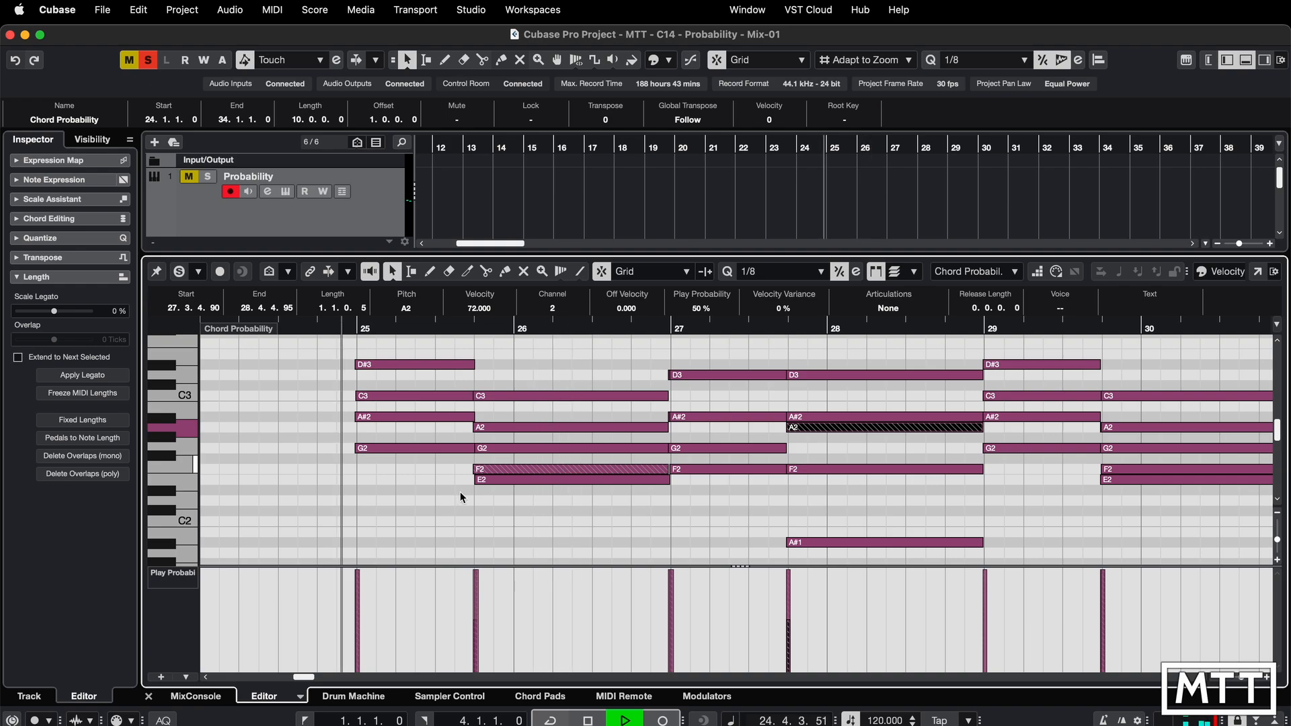
key(space)
- Select the F2 note near bar 26 and play the part again from before bar 25
click(523, 468)
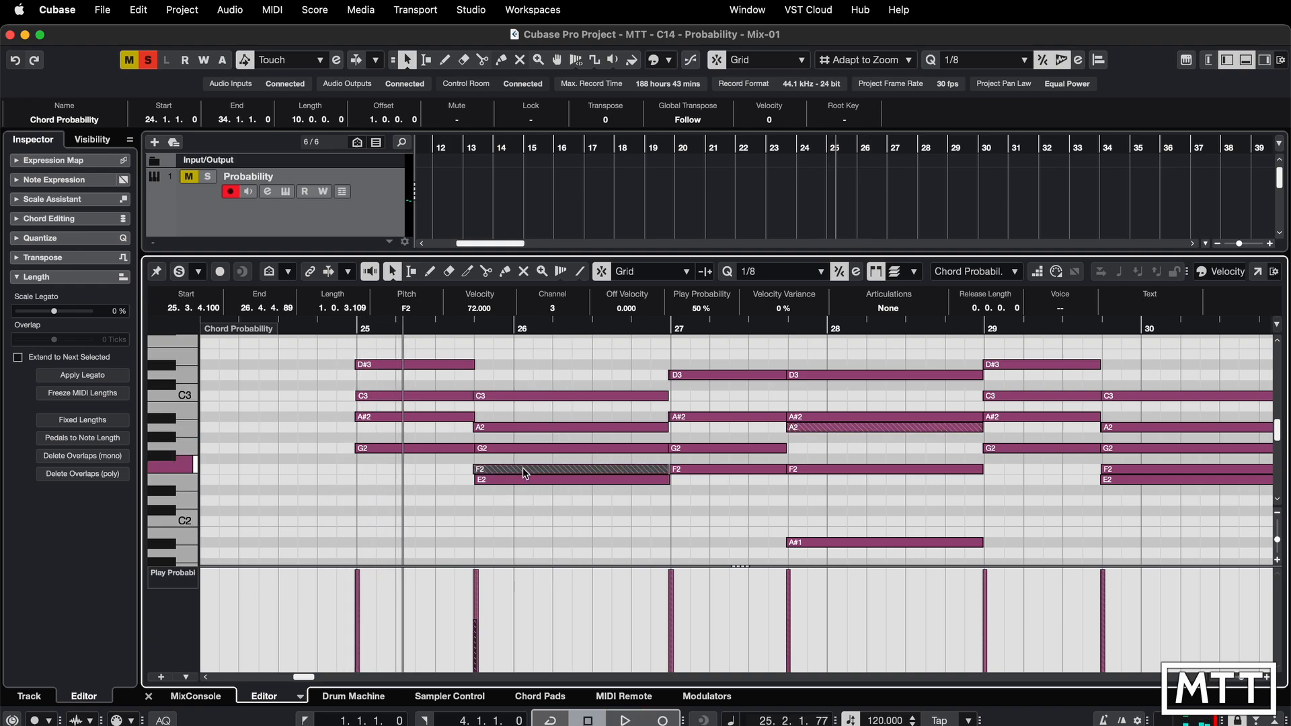
click(337, 327)
key(space)
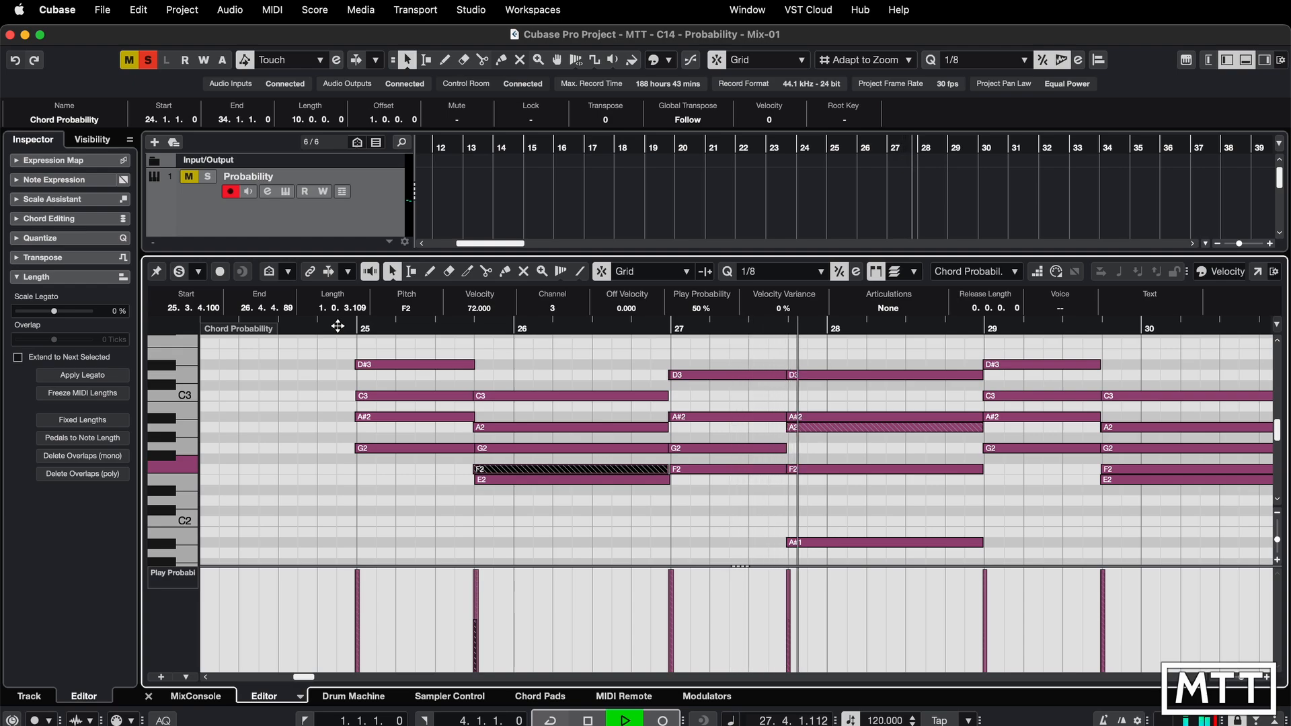
click(338, 326)
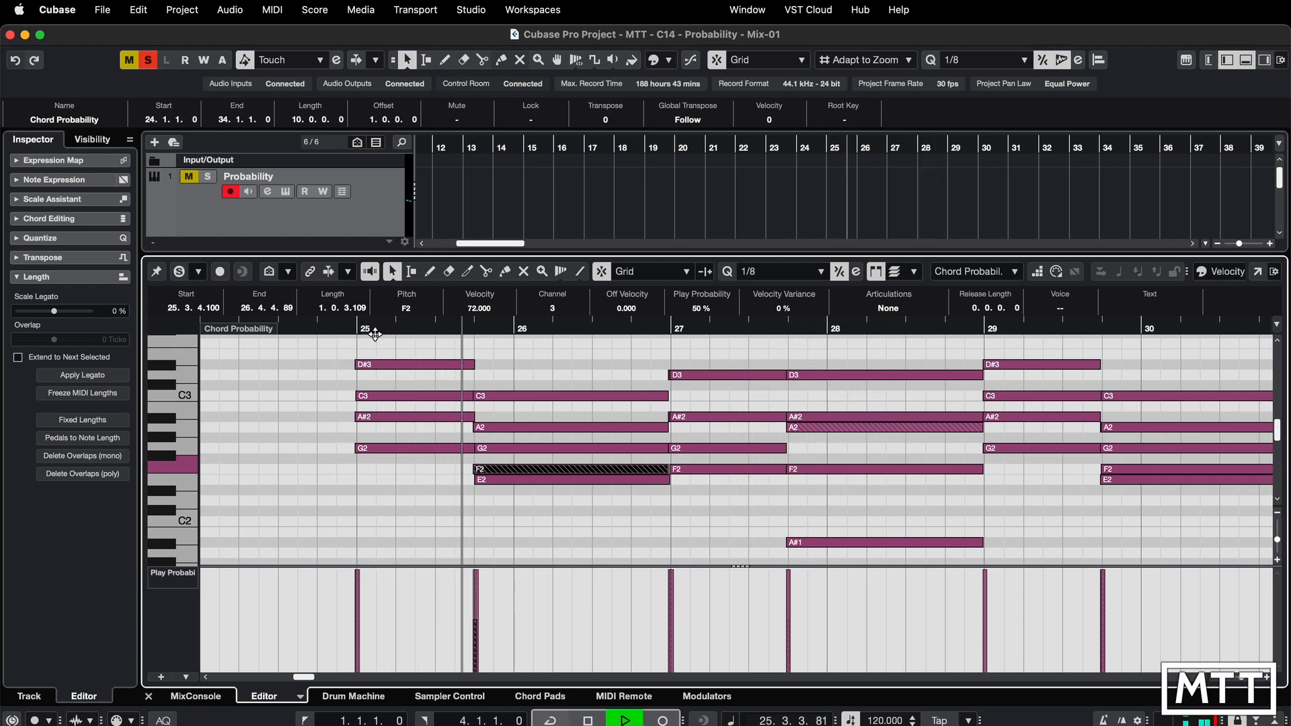
key(space)
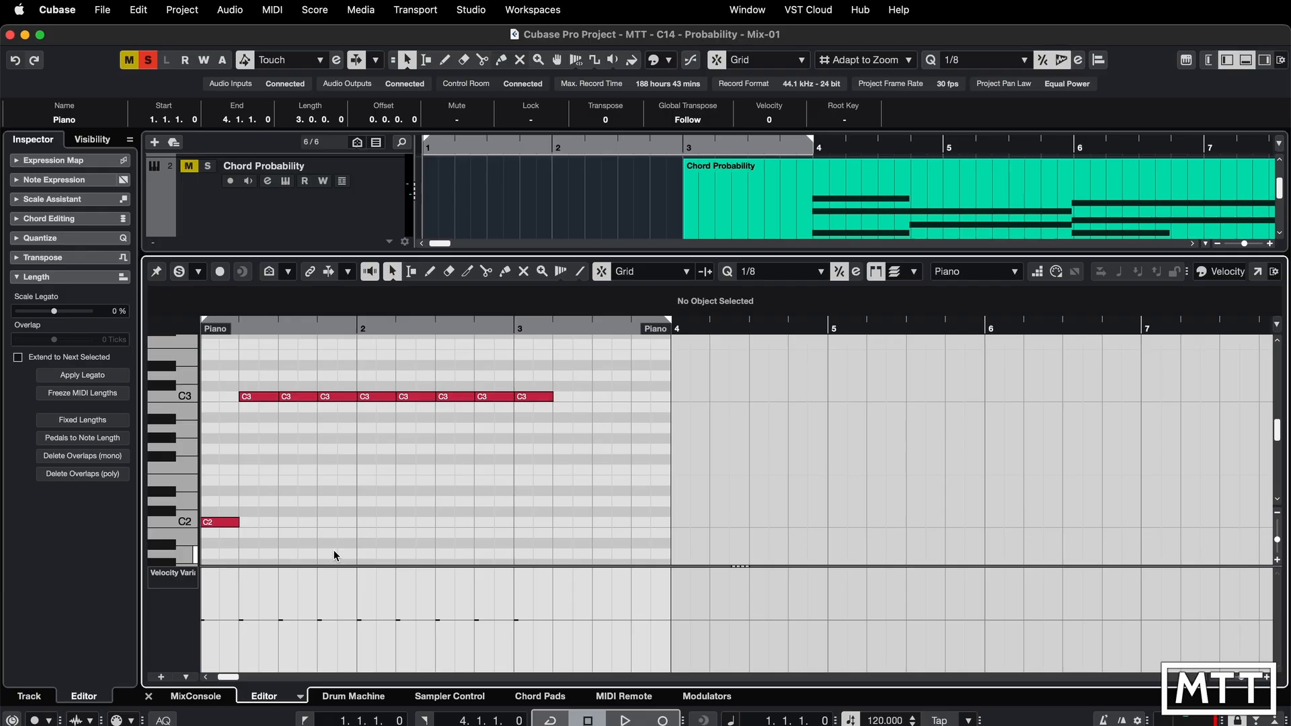
- Draw a flat line of velocity variance across all notes of the Piano part with the Line tool
click(183, 579)
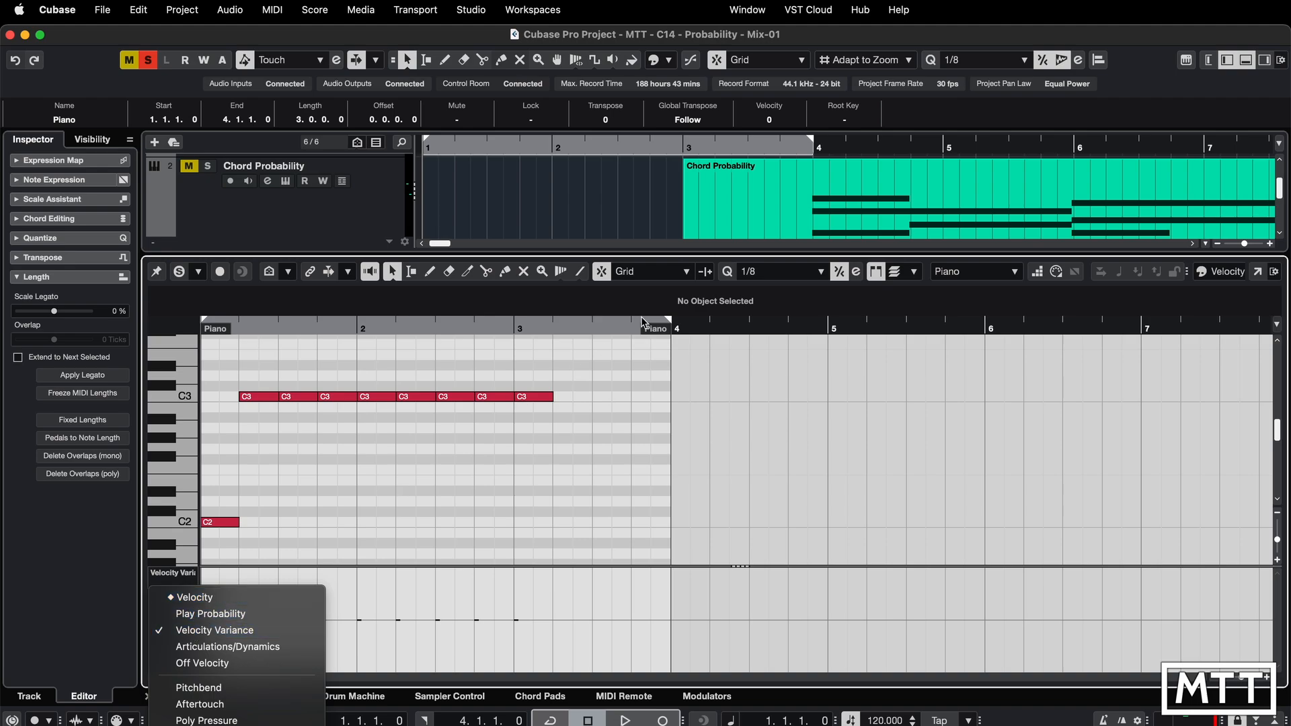
click(685, 299)
click(536, 396)
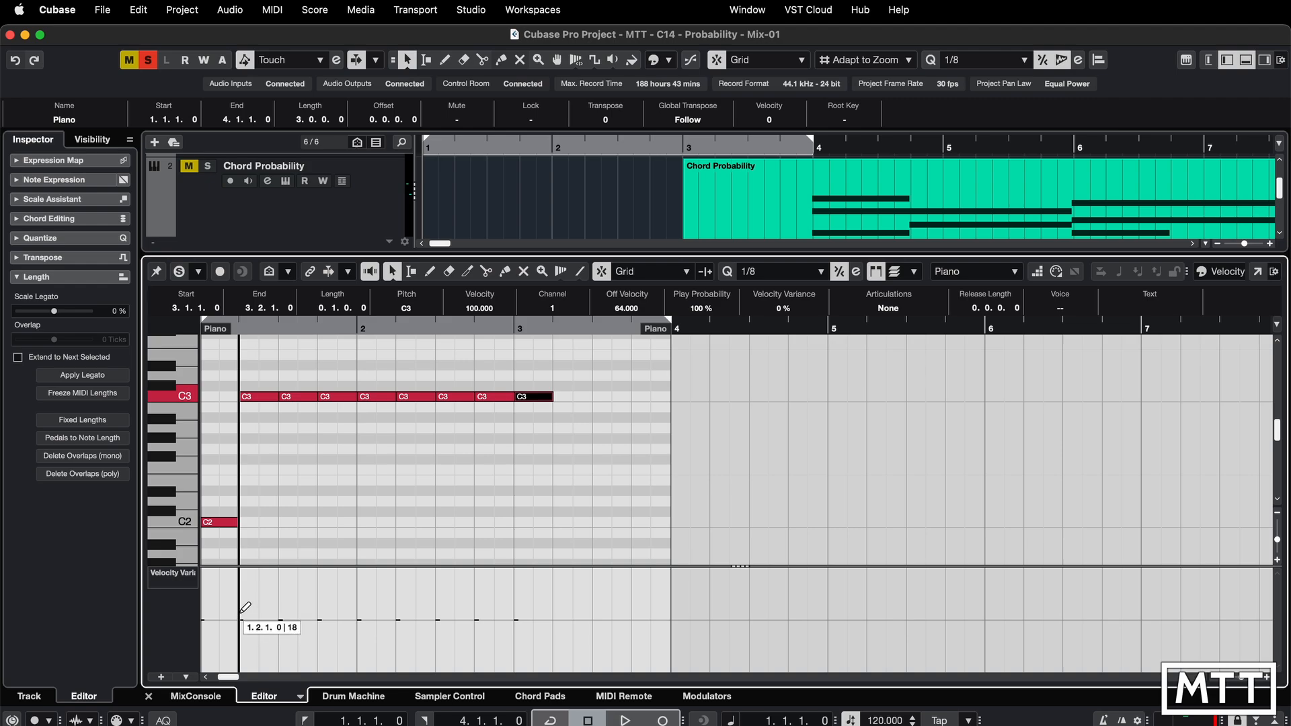
click(580, 271)
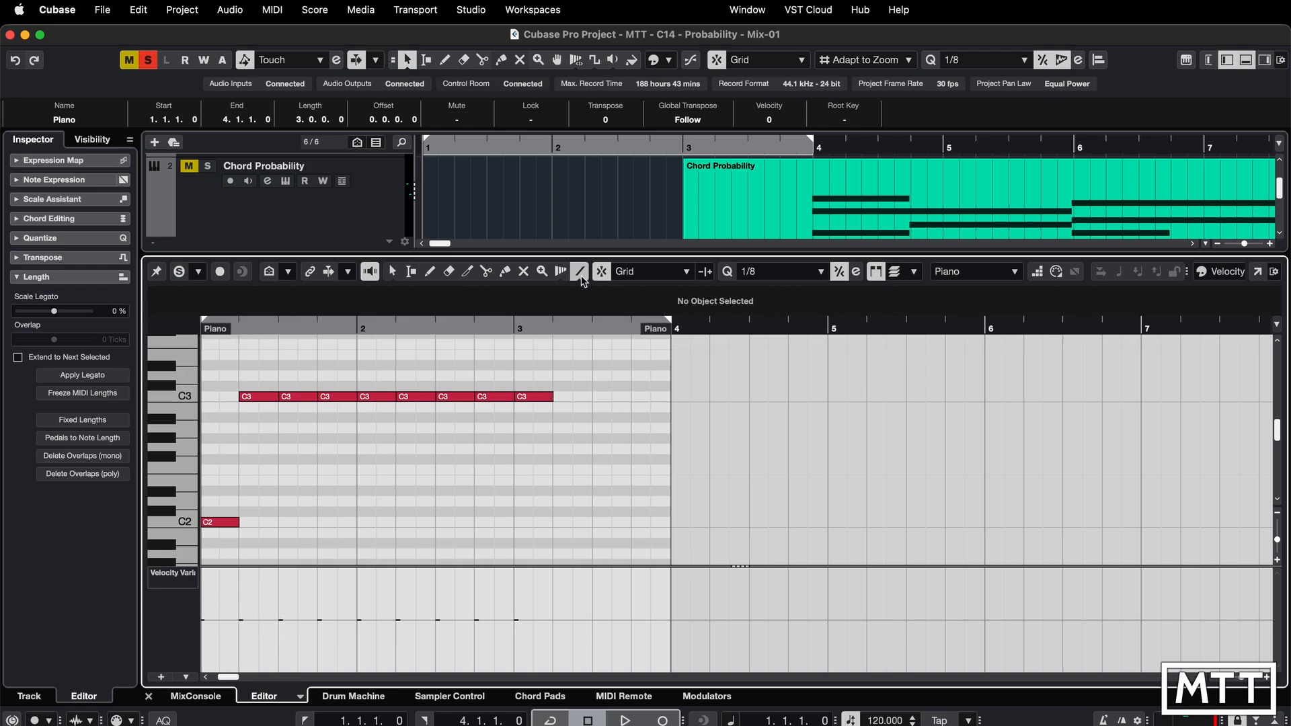
drag(202, 604, 553, 603)
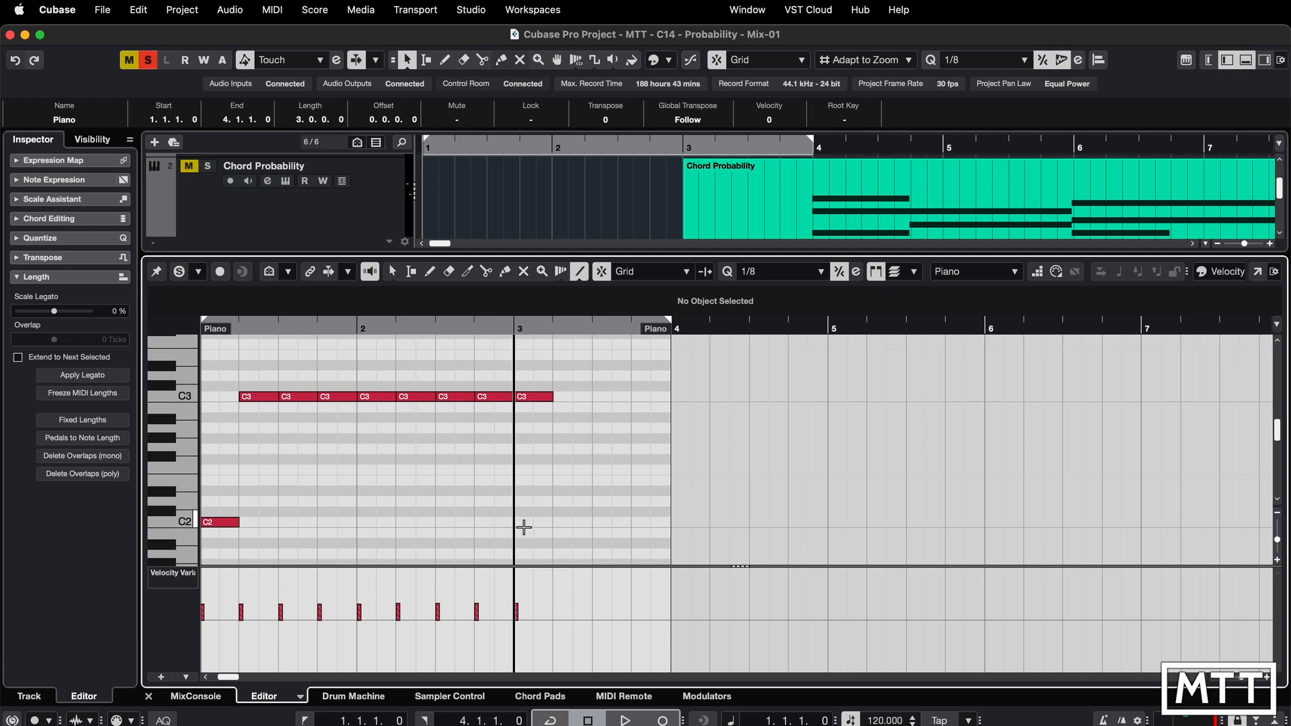
- Switch the controller lane to Velocity for comparison and back to Velocity Variance
click(182, 577)
click(188, 597)
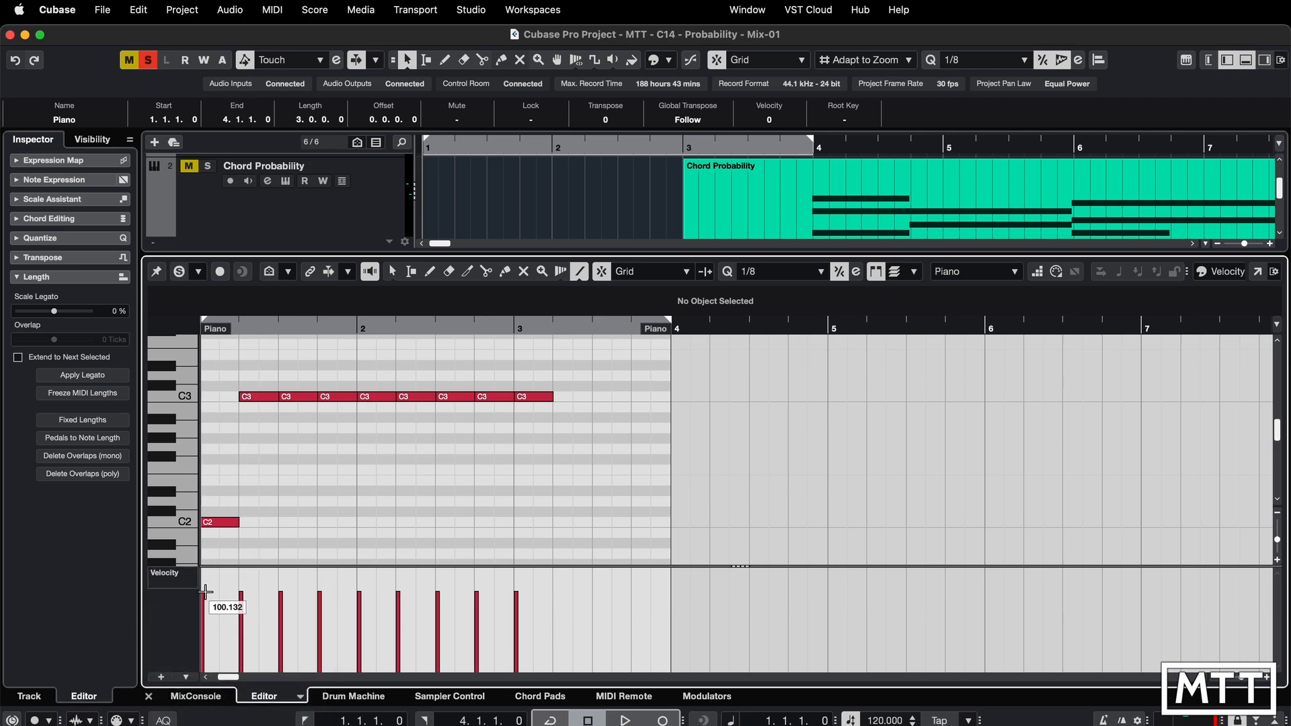
click(176, 580)
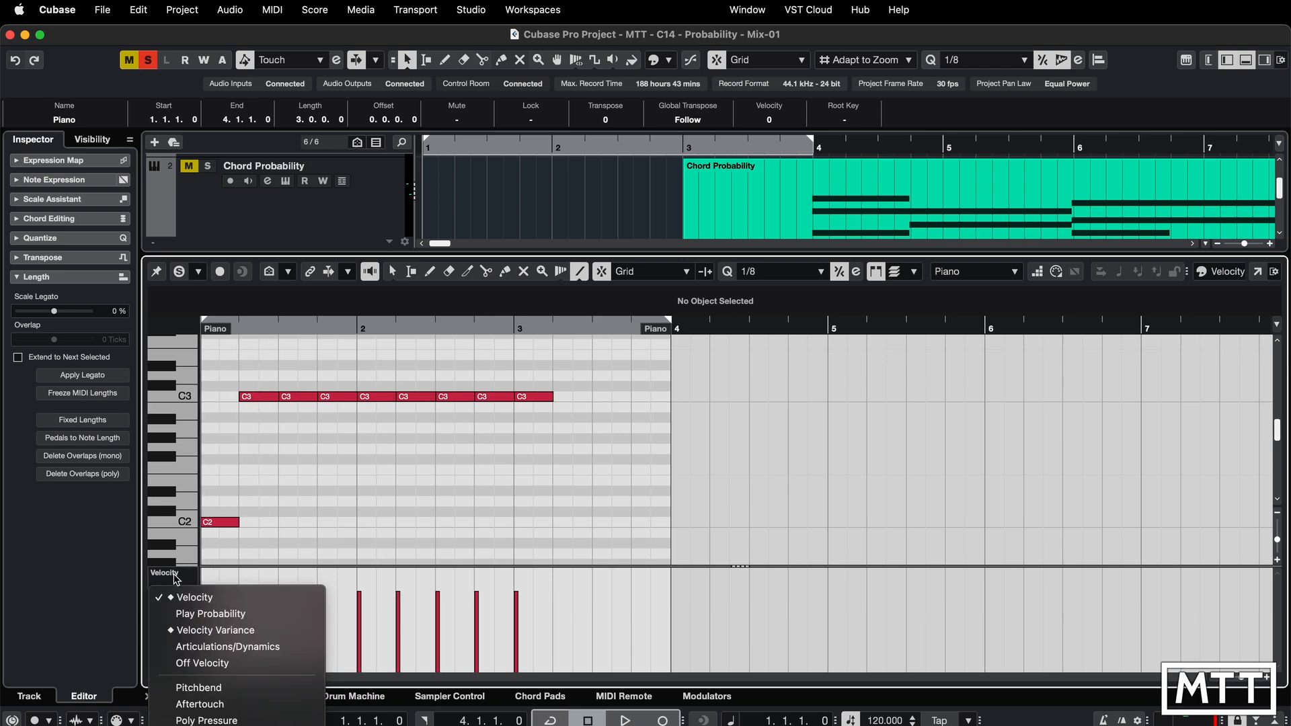
click(192, 633)
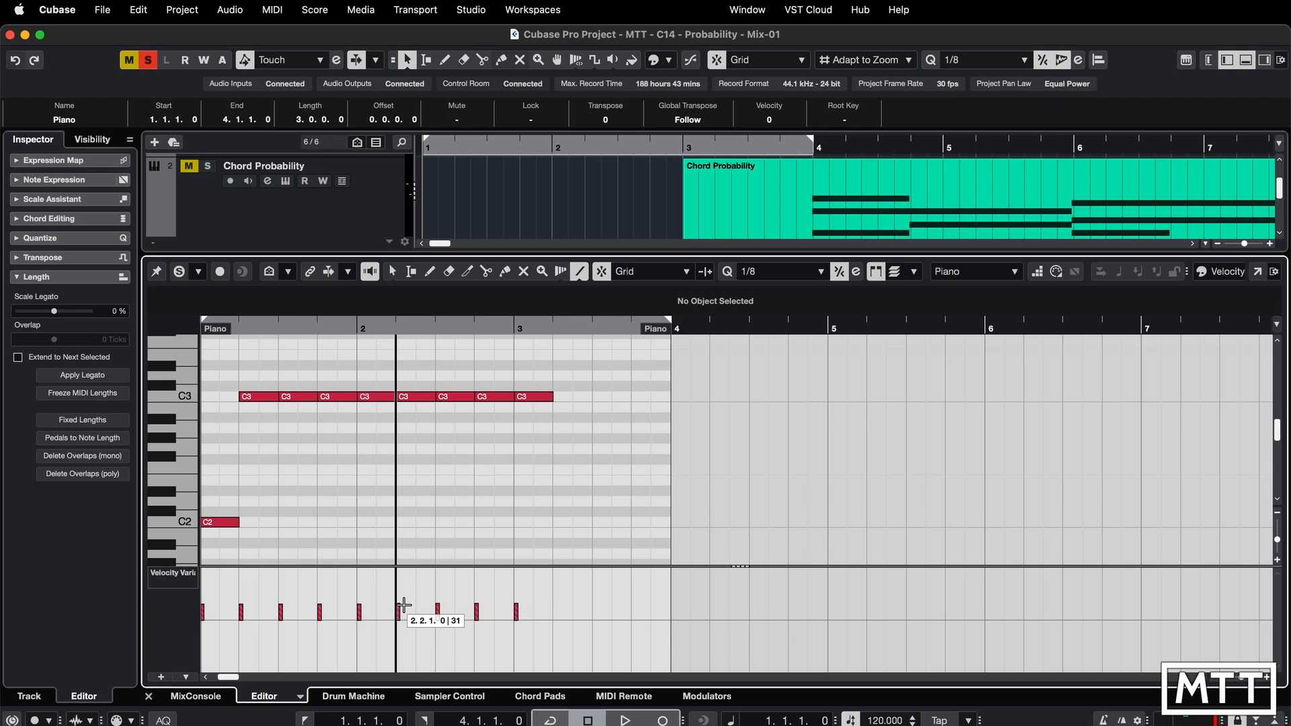
- Play the Piano part to hear the velocity variance
scroll(195, 329, left, 1)
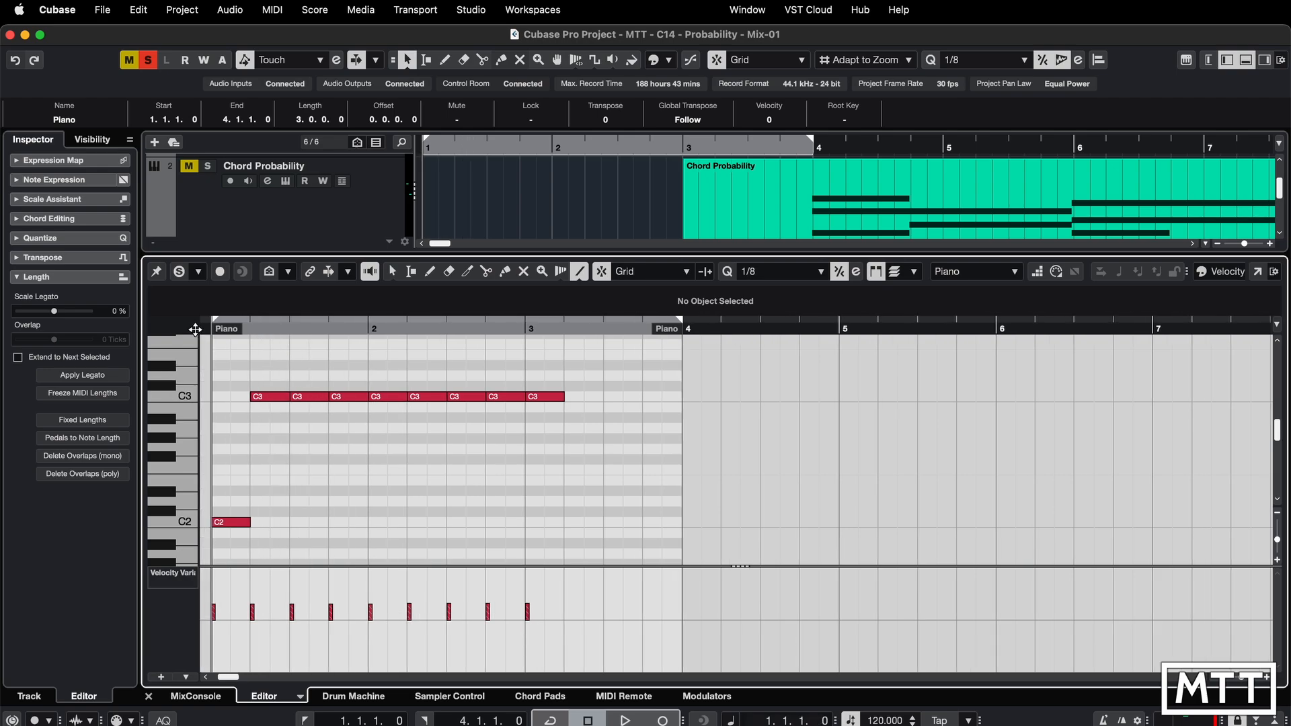
key(space)
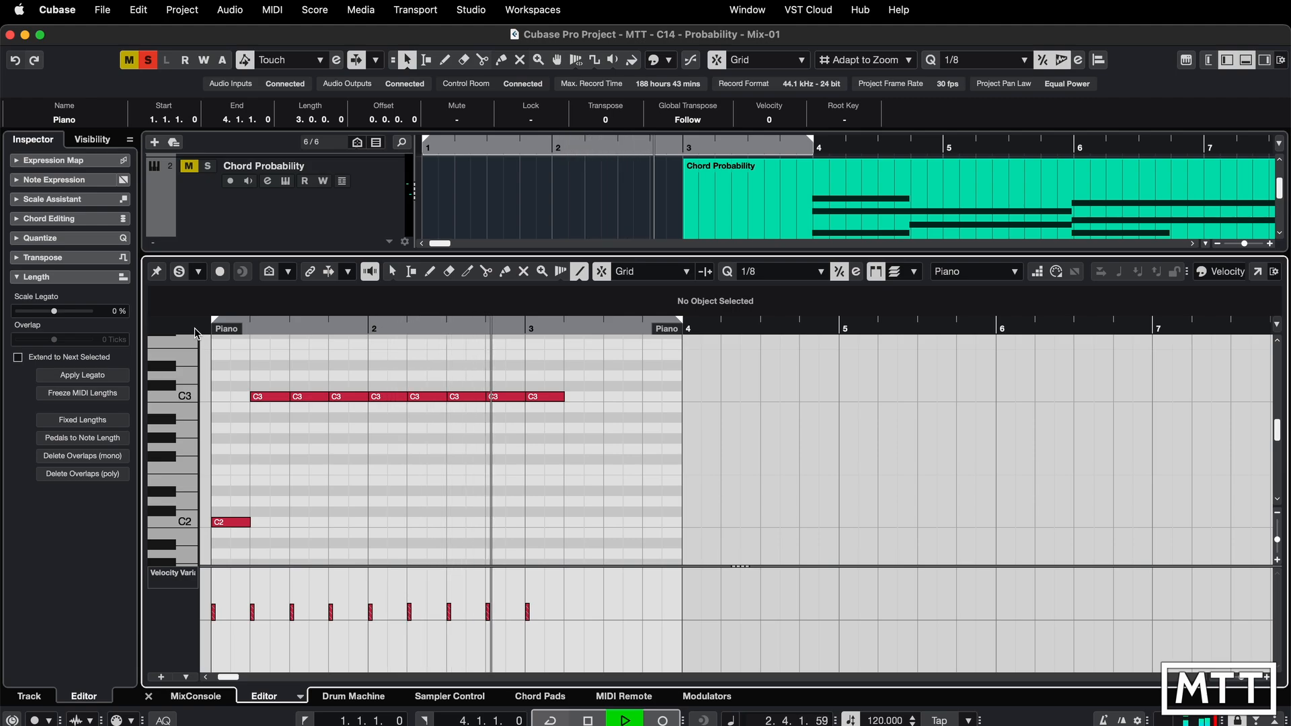
key(space)
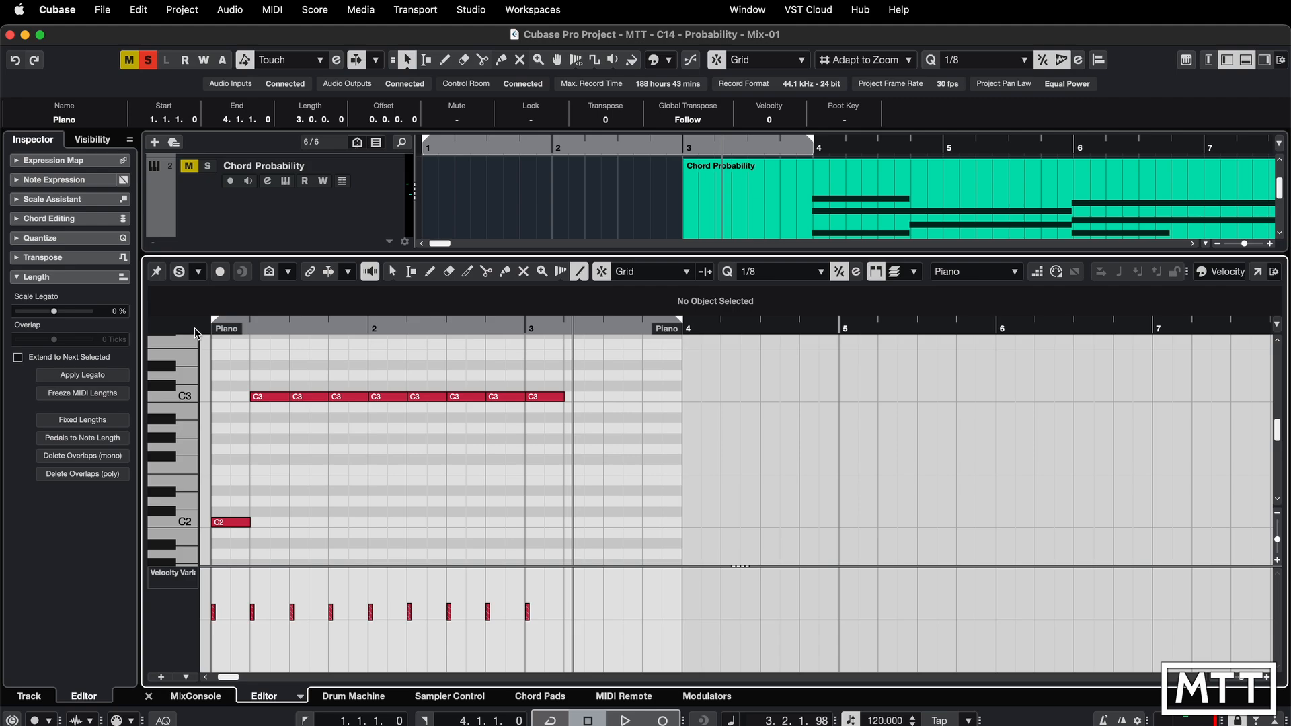
- Close the editor, open the MIDI Monitor insert on the Variance track and clear its list
key(Return)
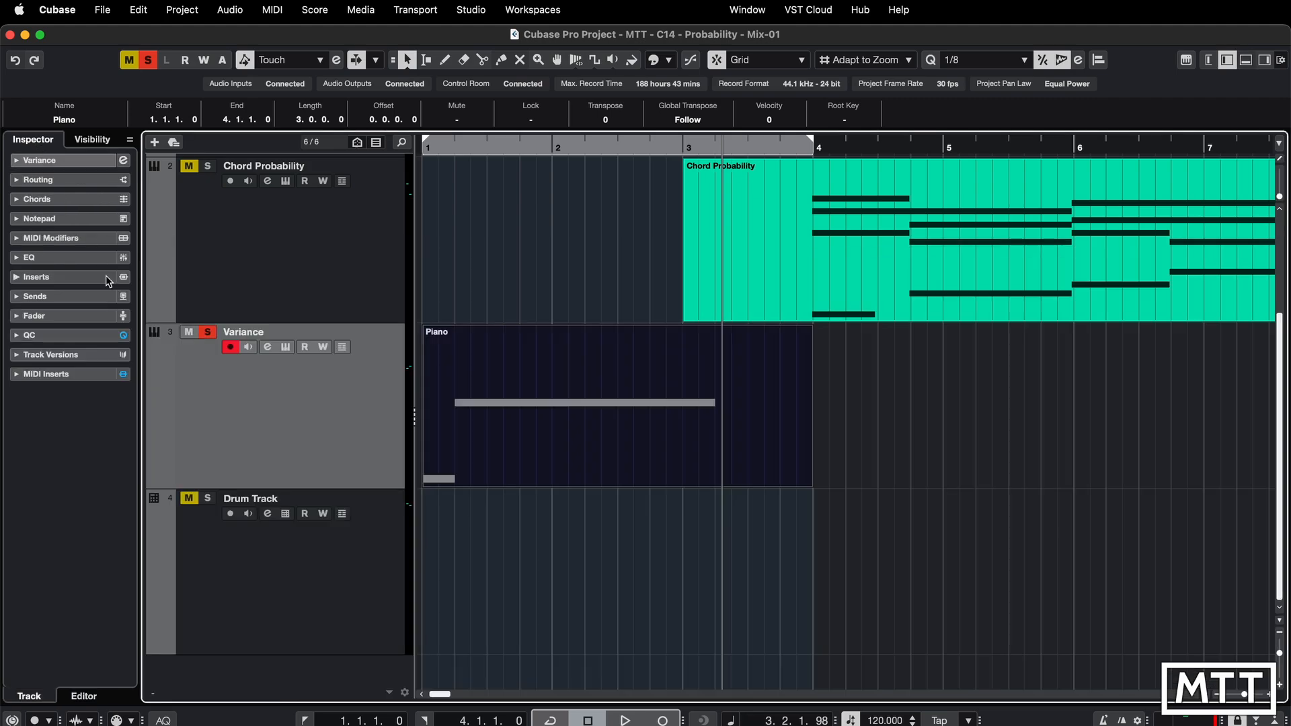
click(21, 374)
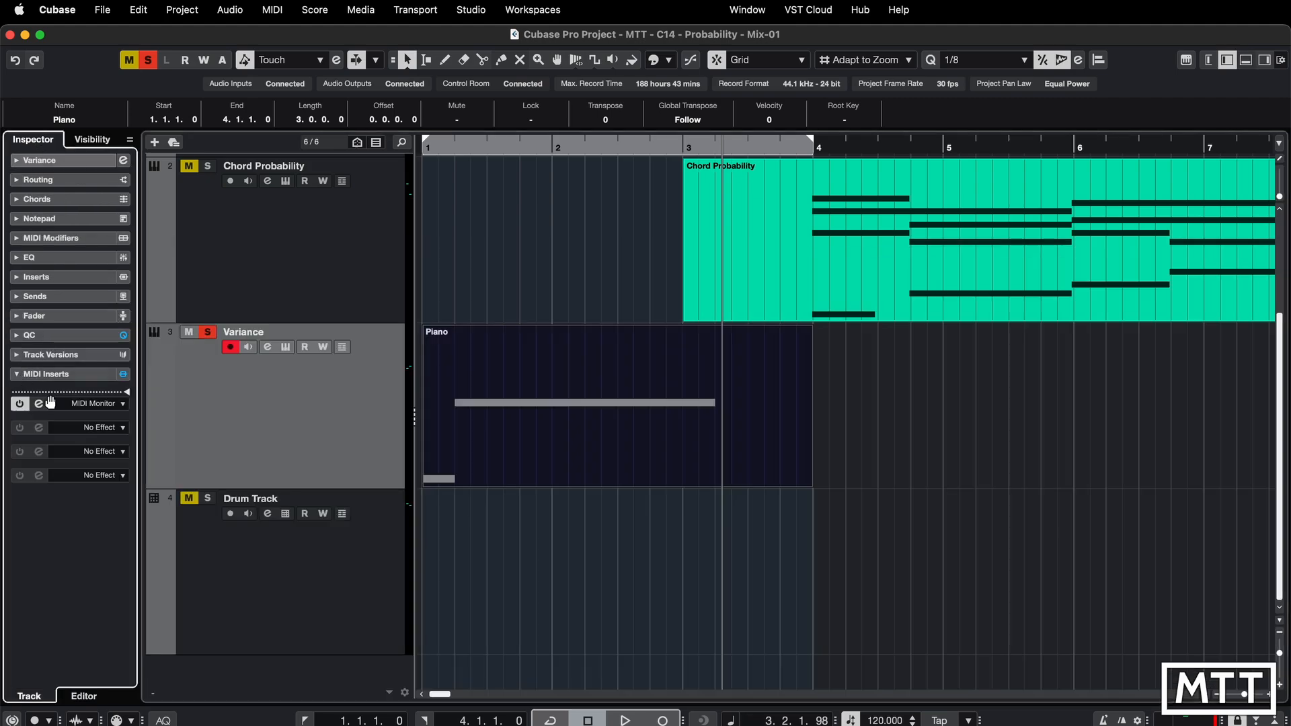
click(39, 404)
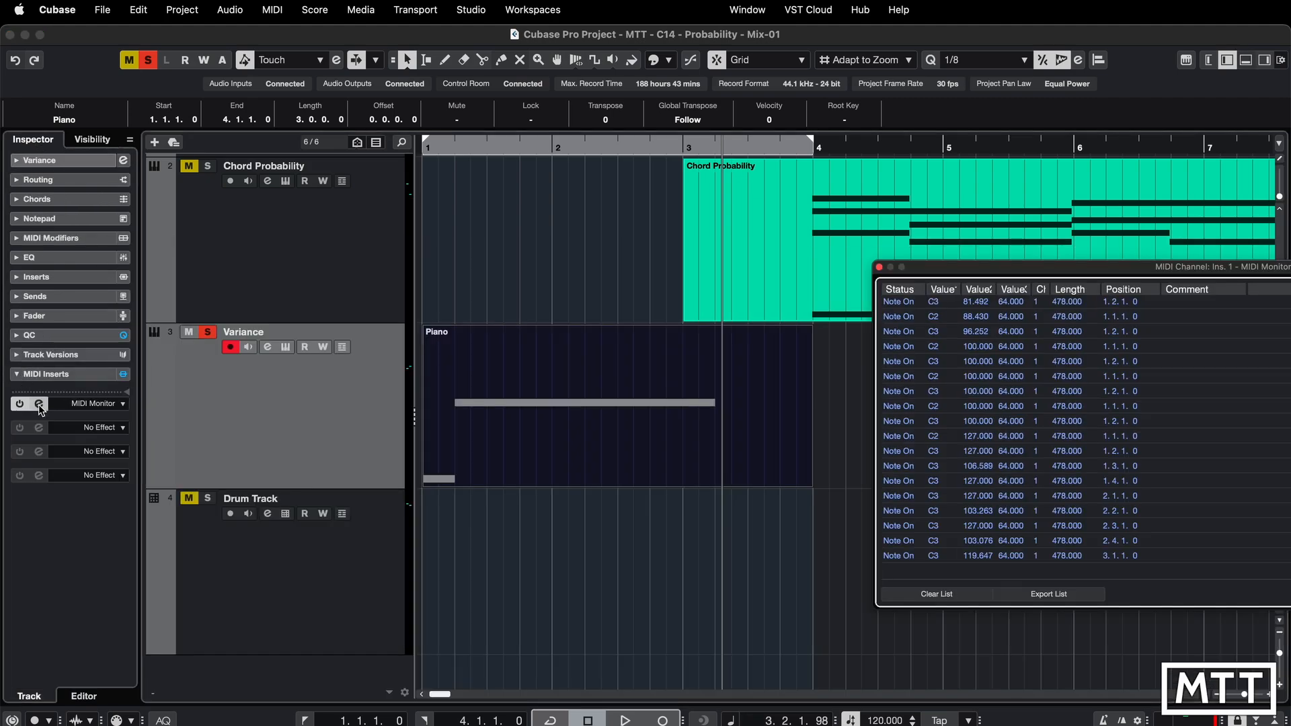
click(942, 594)
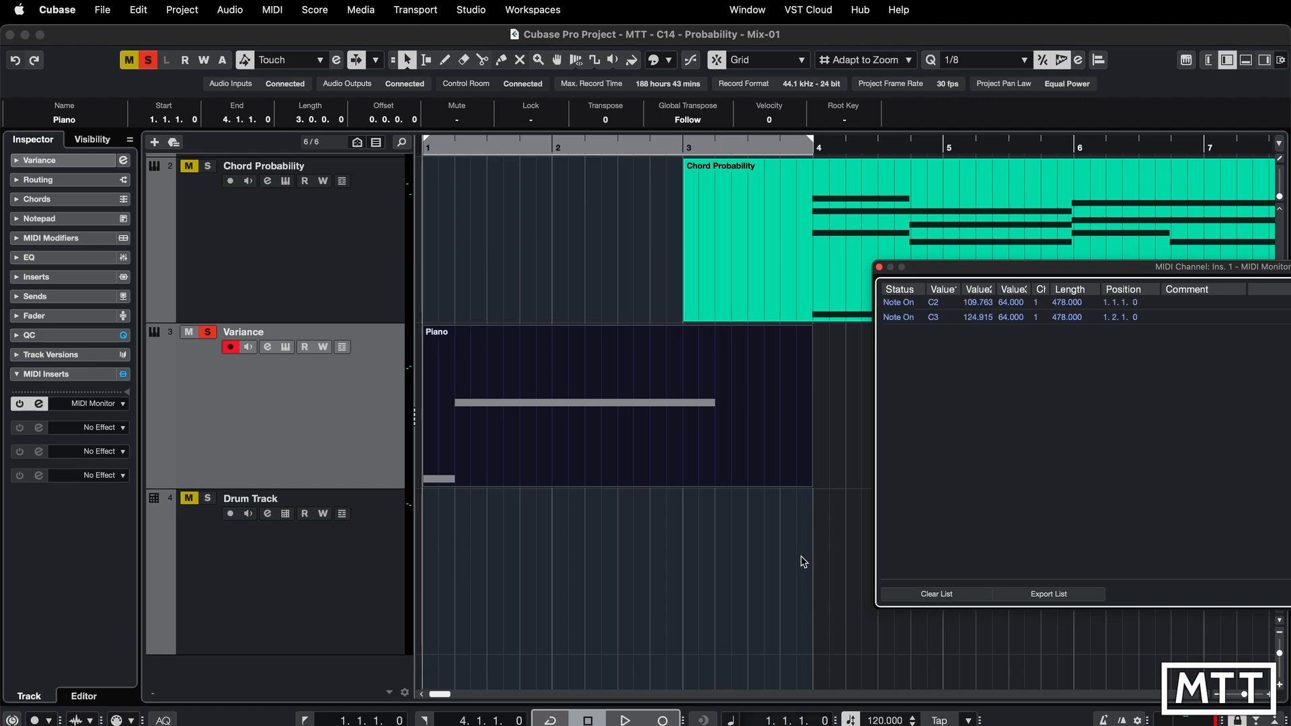
click(926, 596)
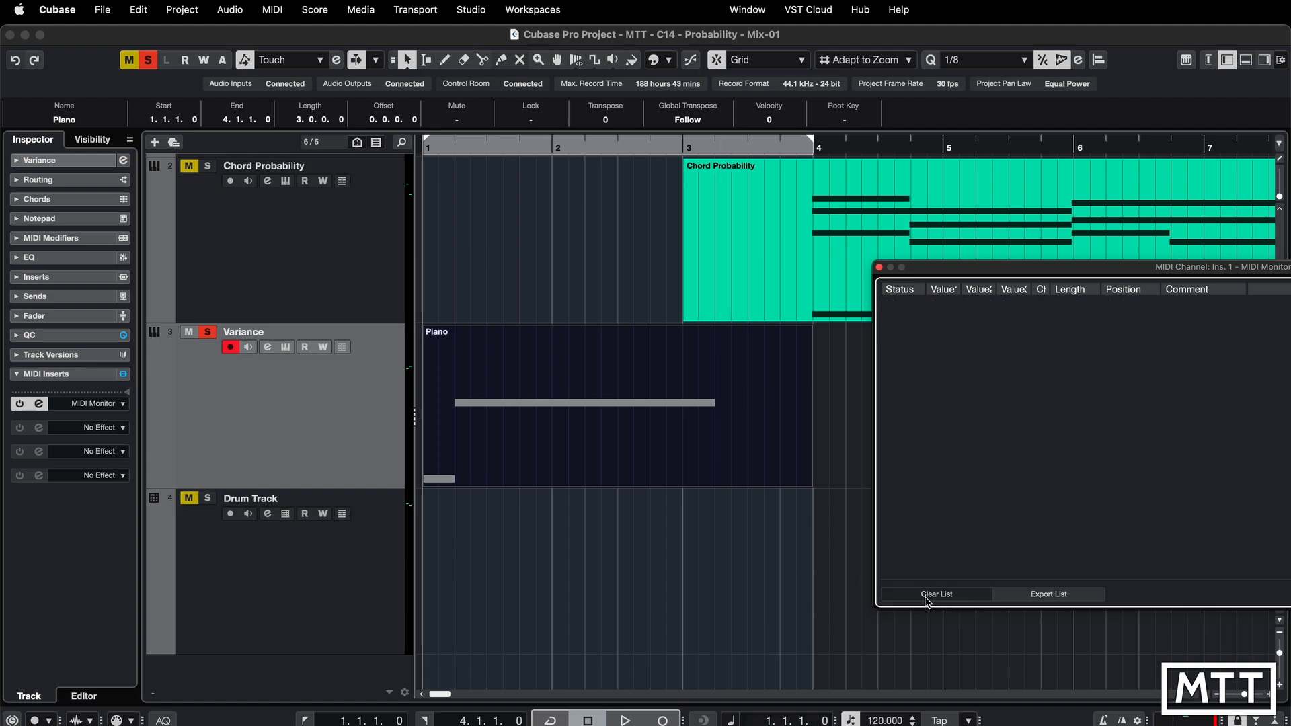
- Play the Variance part twice from the start while watching the note velocities in the MIDI Monitor
key(space)
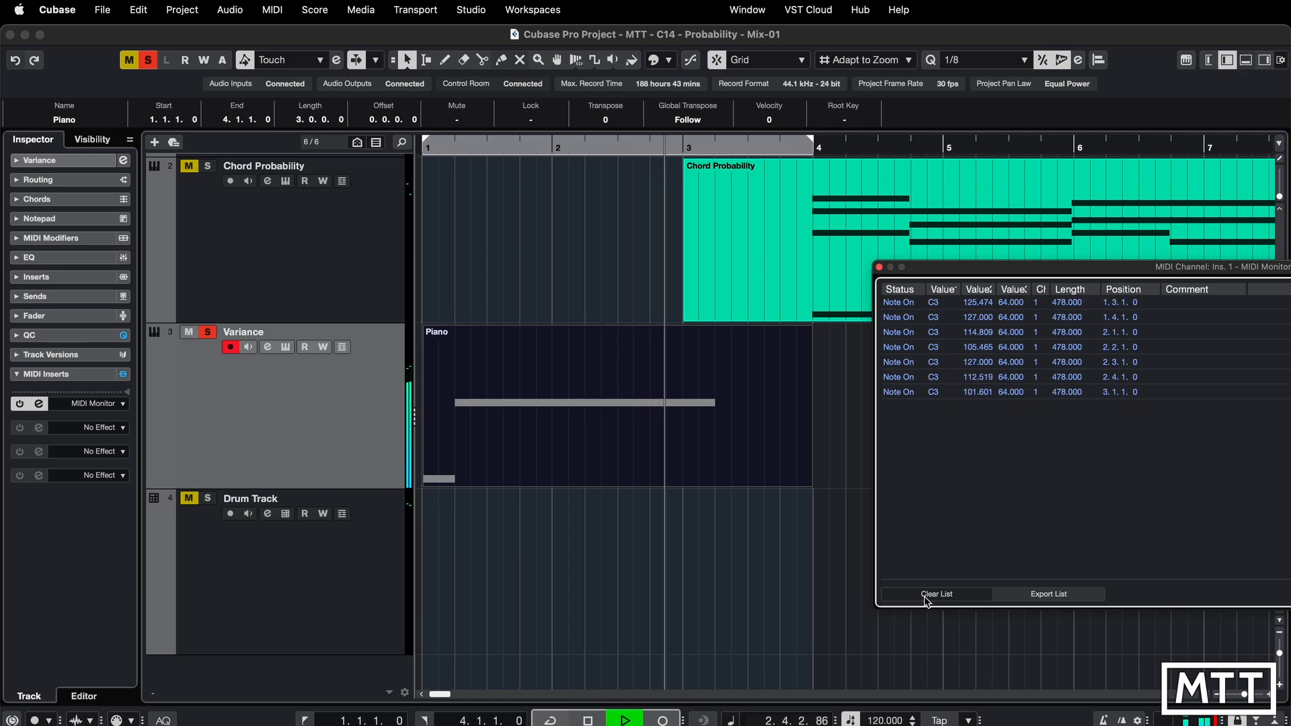
key(space)
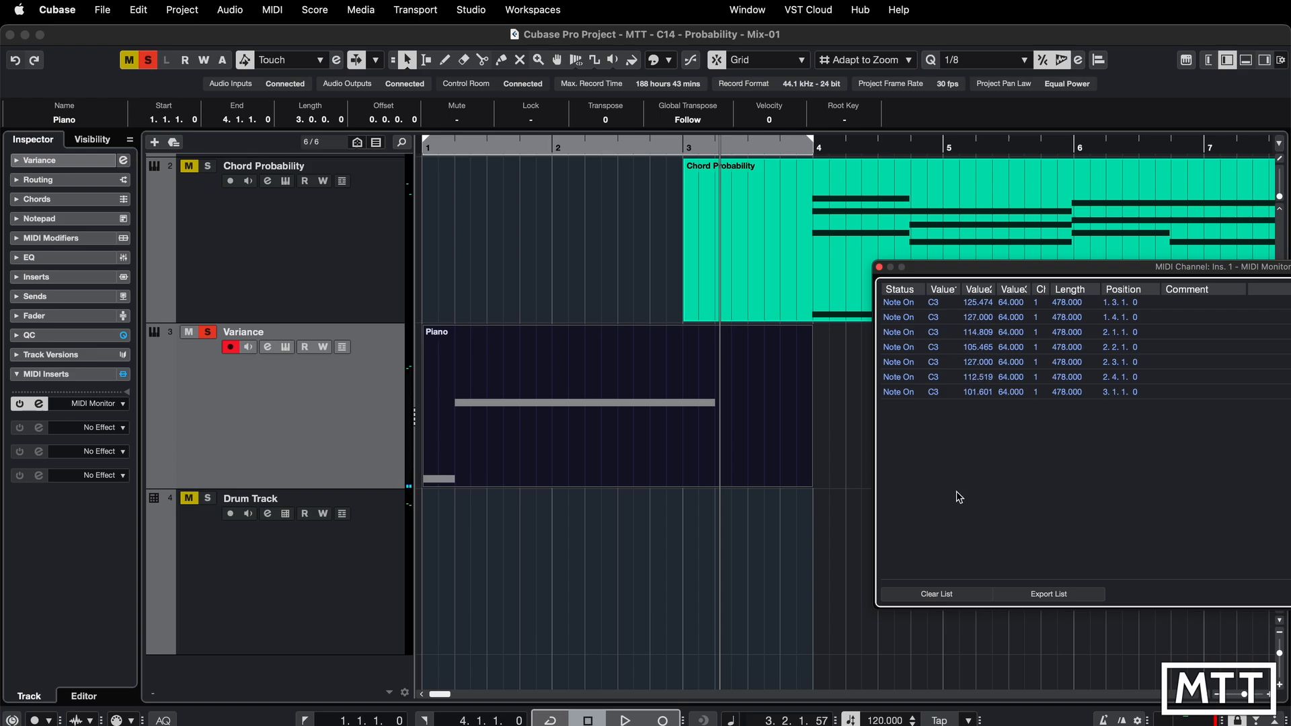
key(comma)
key(space)
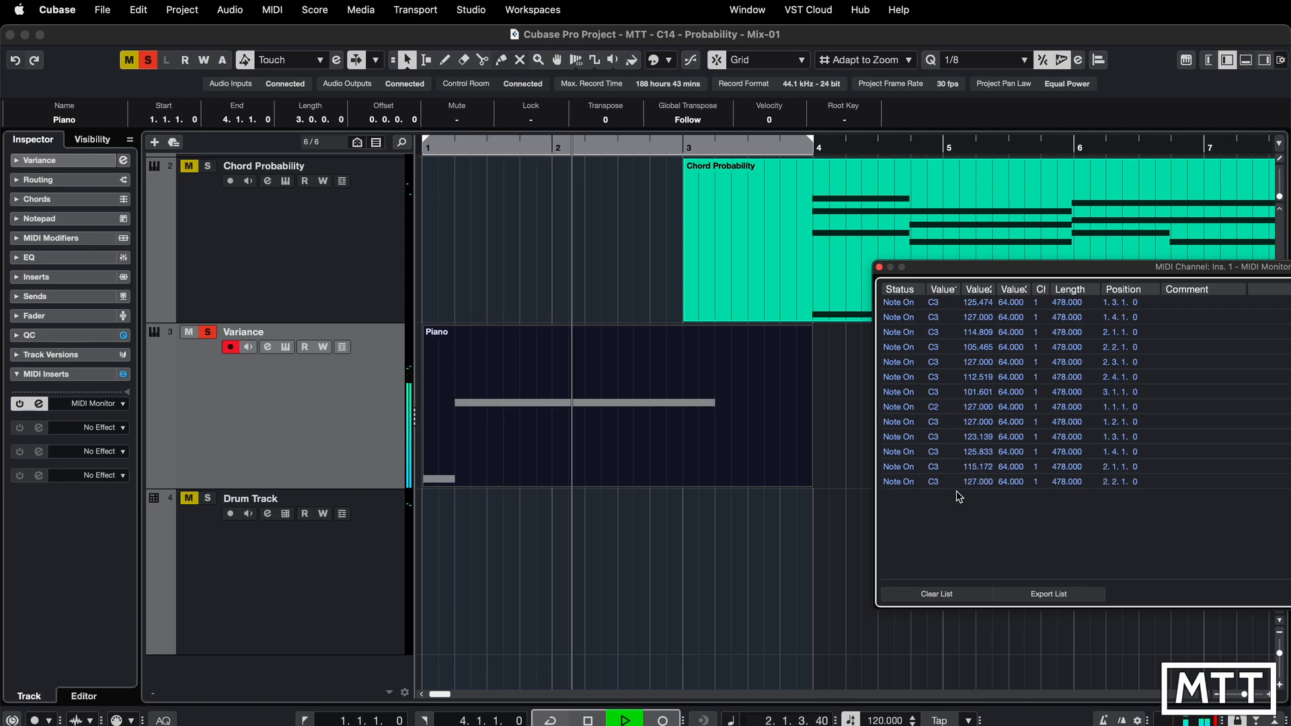
key(space)
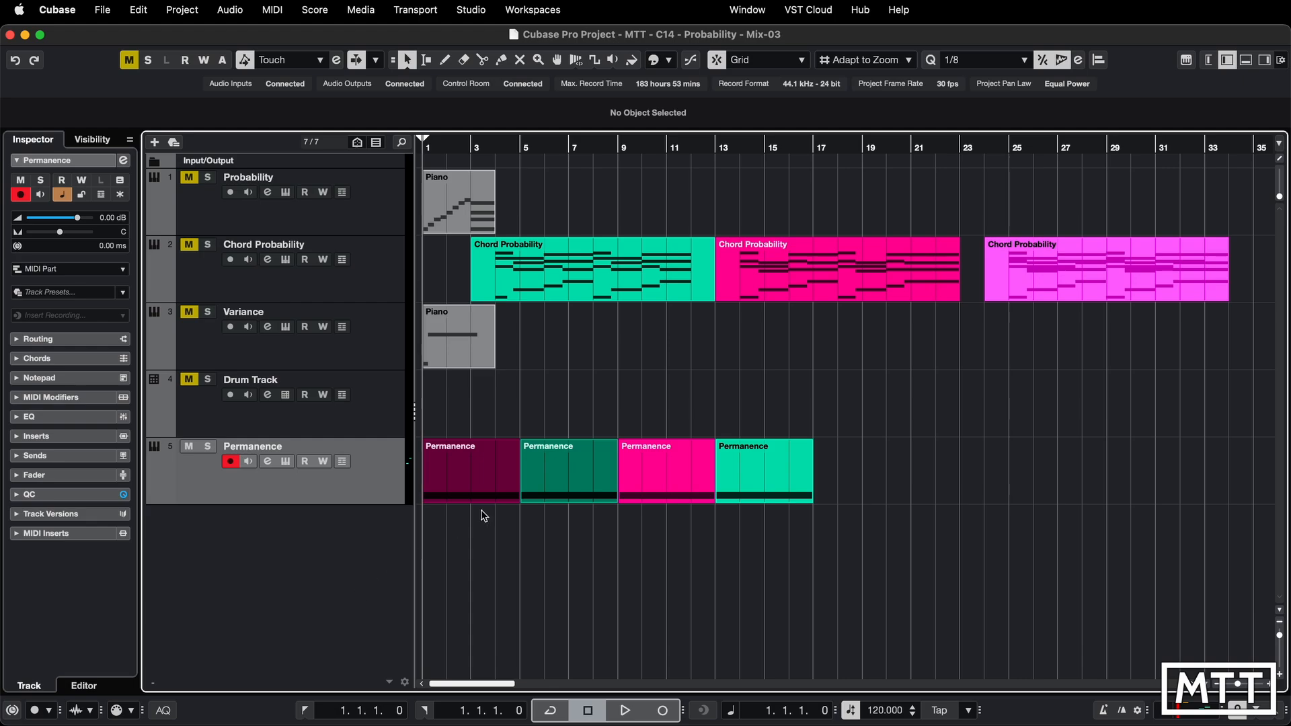
- Open the first Permanence part in the editor and apply its MIDI Play Probability to the notes
double_click(457, 482)
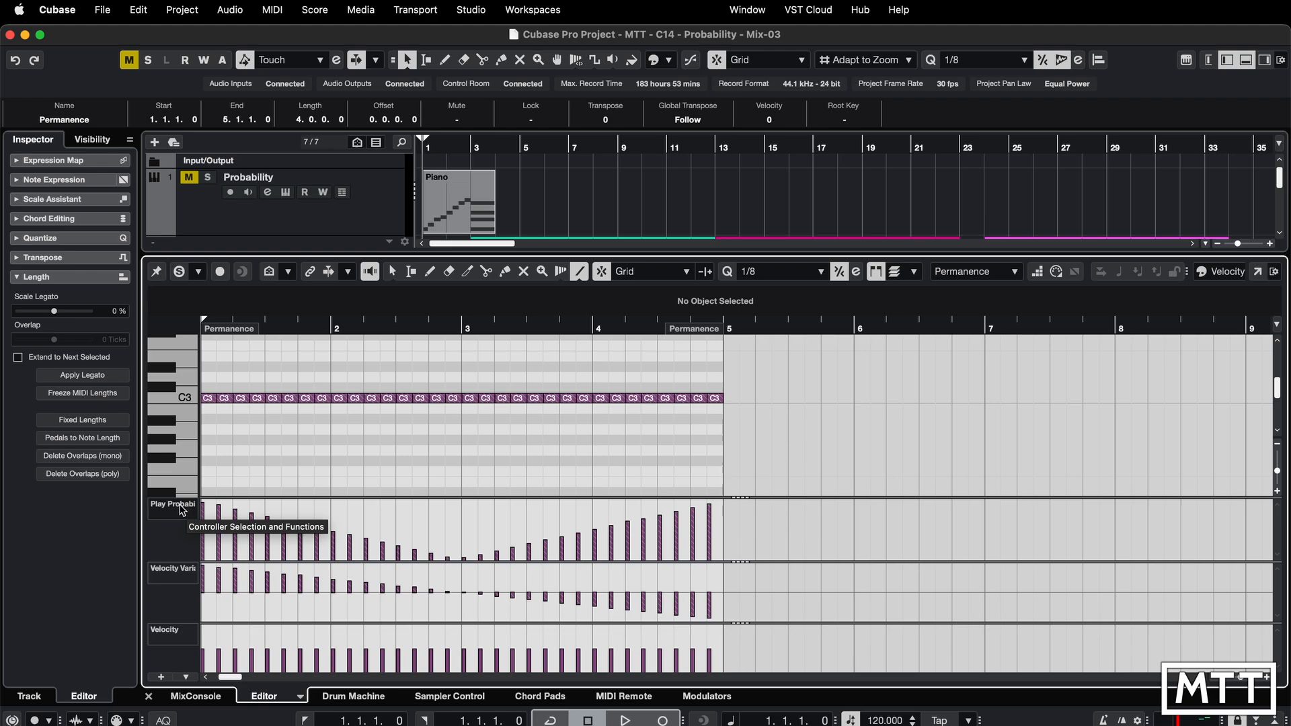
right_click(170, 548)
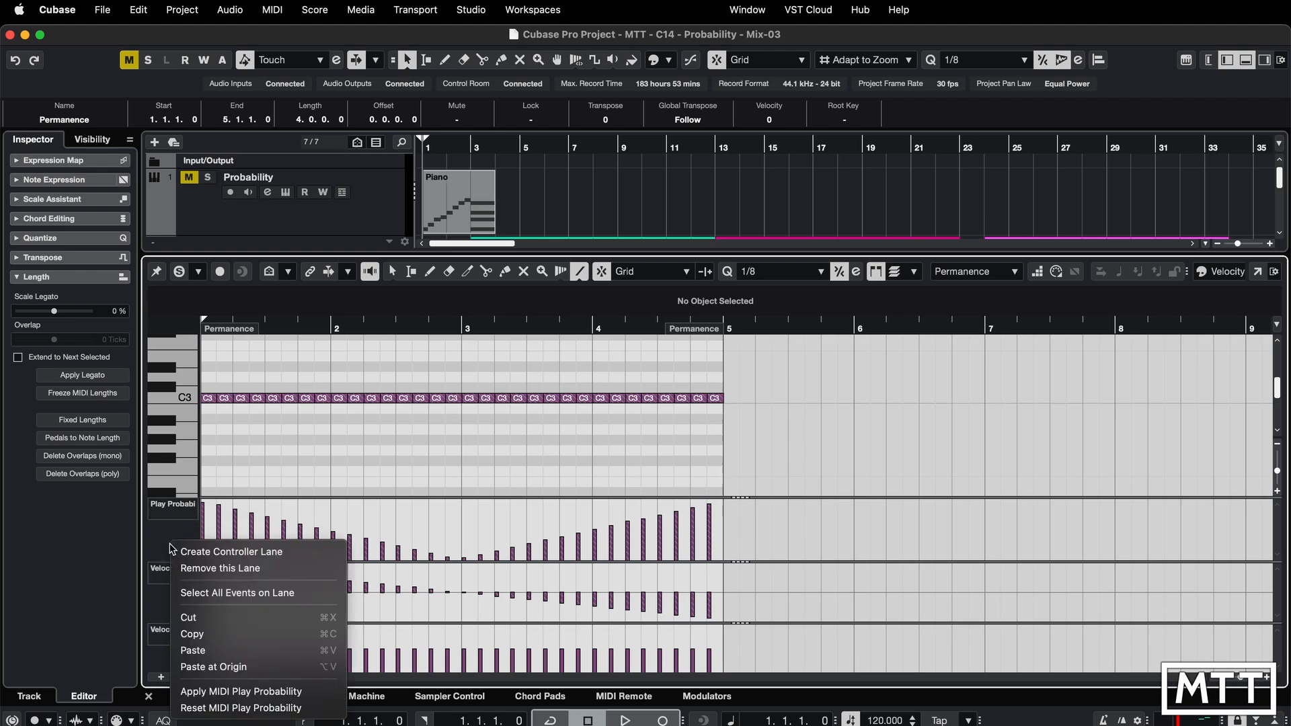
click(229, 694)
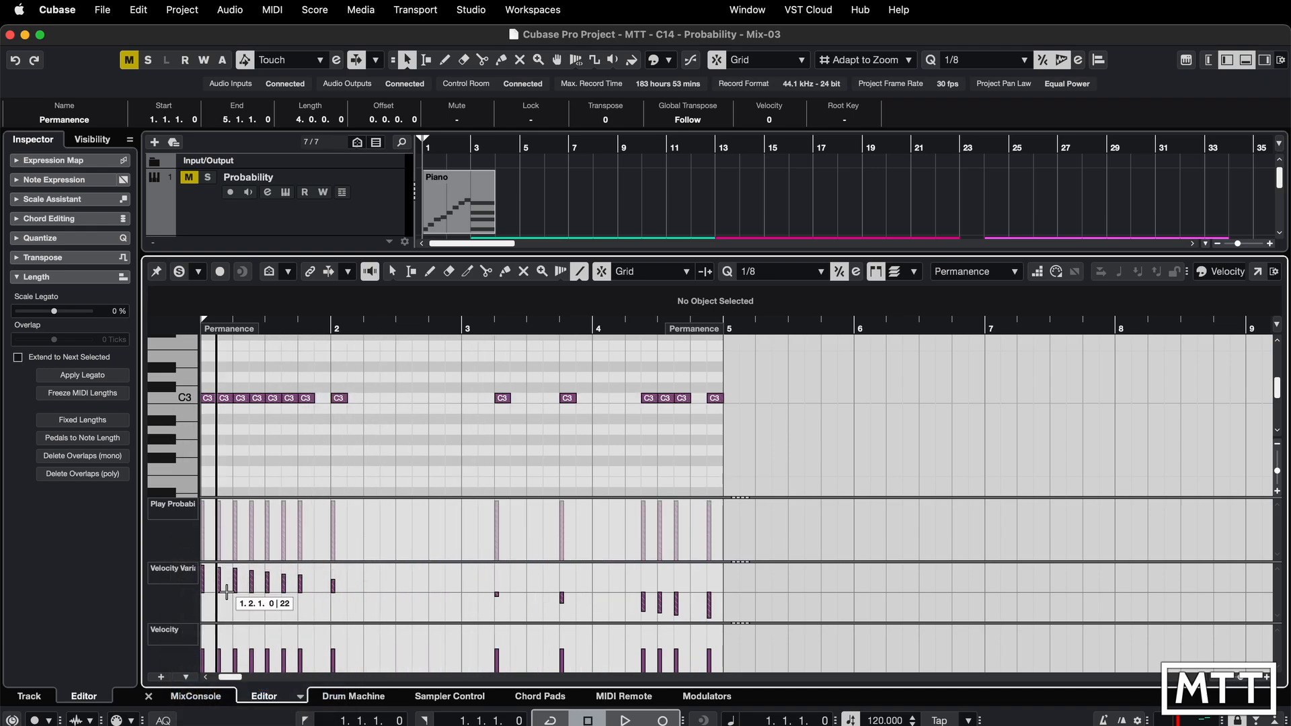
- Switch the top controller lane to Velocity Variance and apply MIDI Velocity Variance to the first Permanence part
right_click(176, 613)
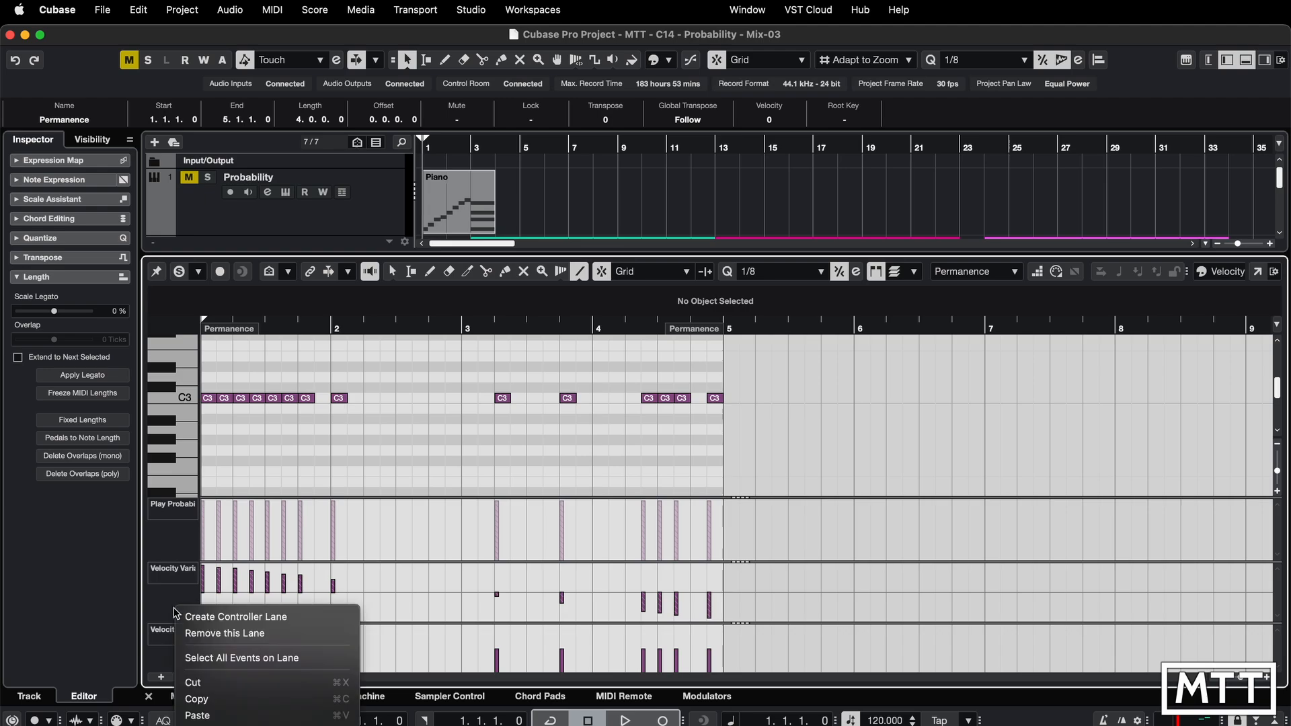
click(167, 605)
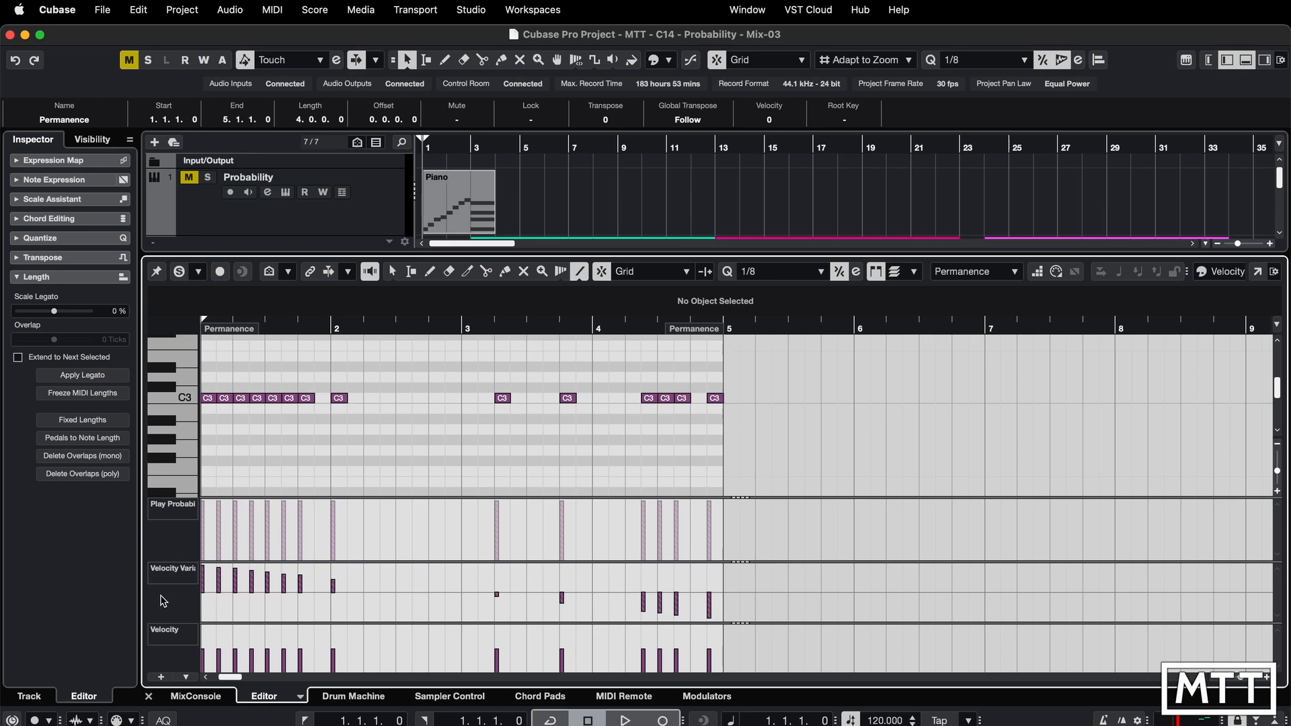
right_click(163, 600)
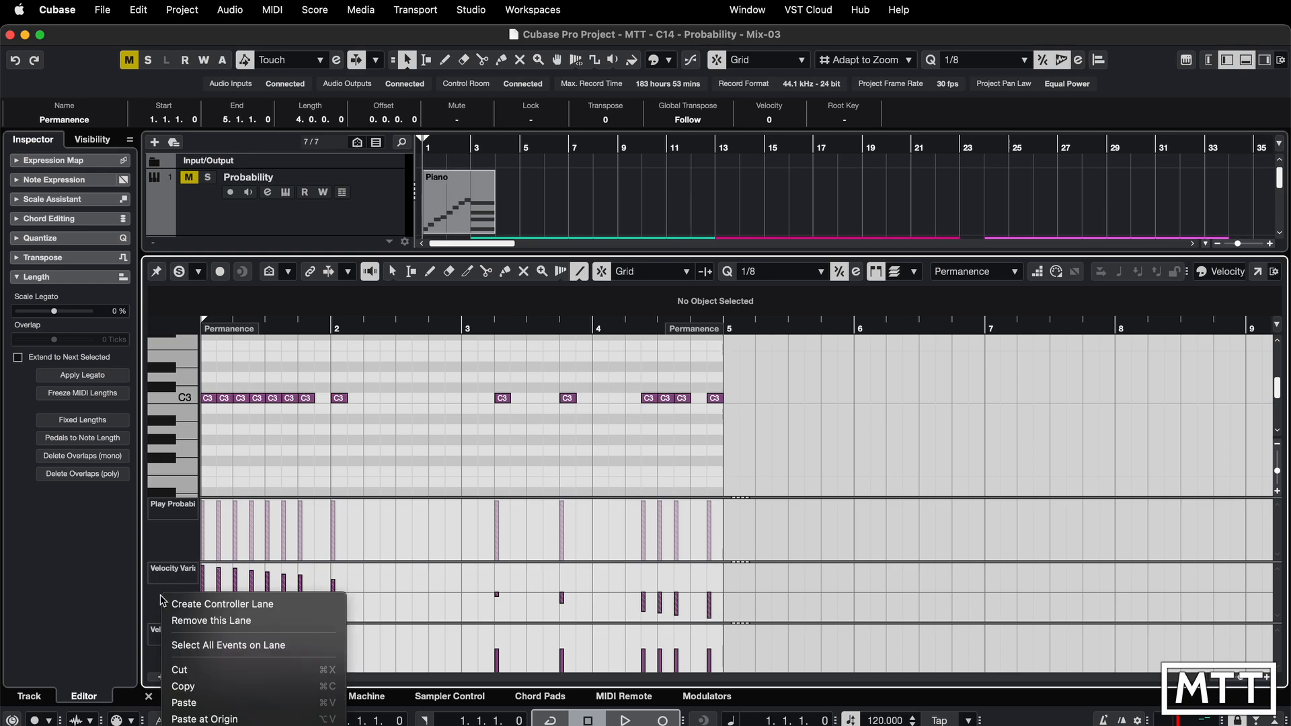
click(164, 602)
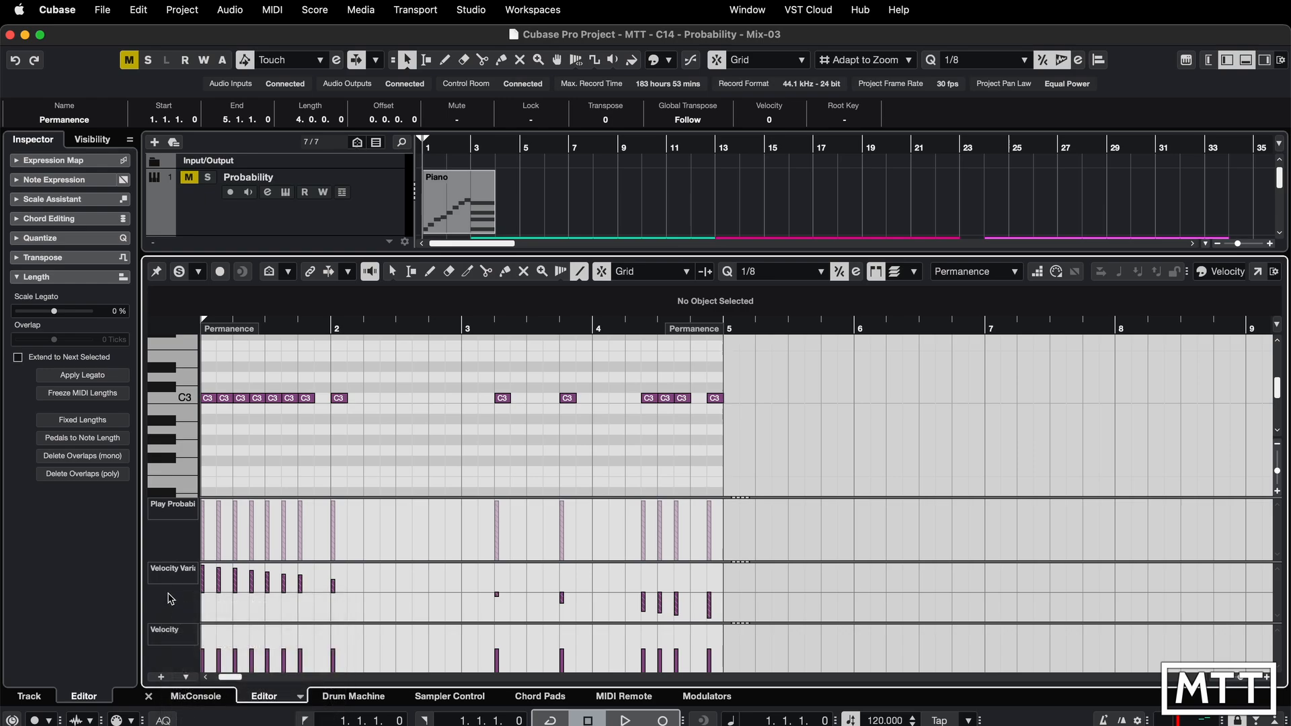
click(180, 510)
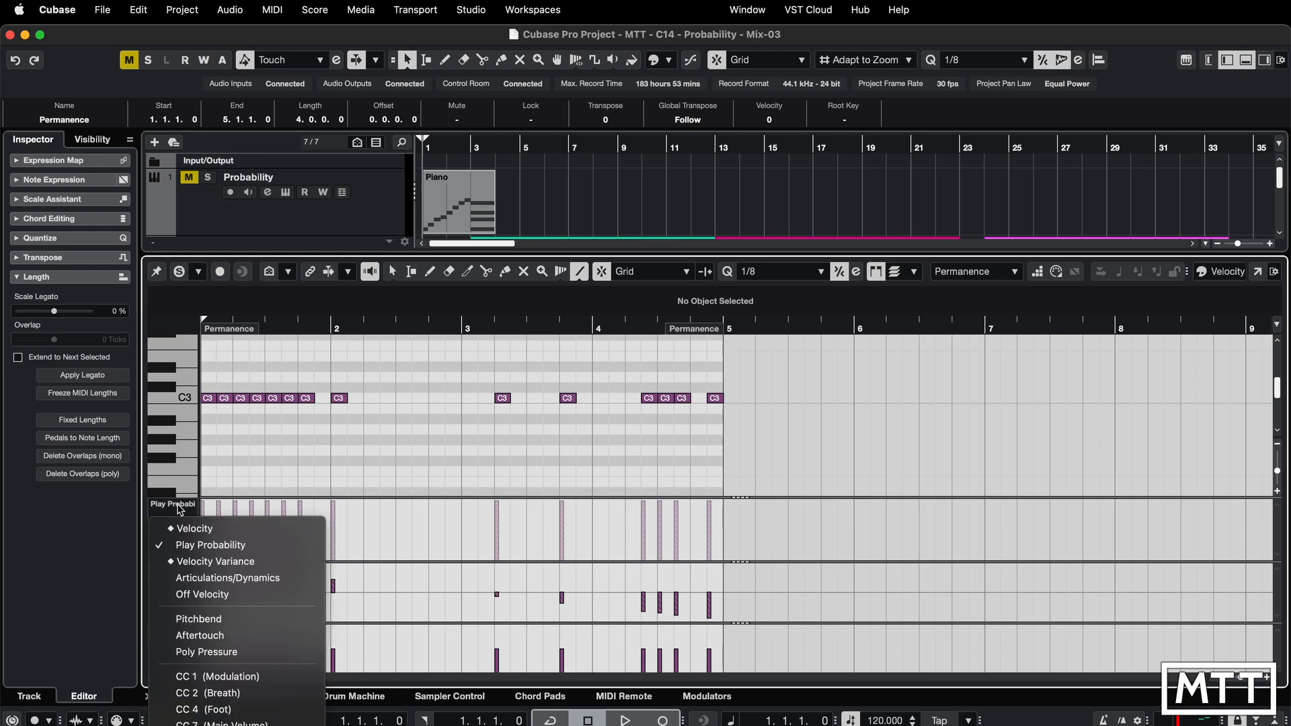
click(191, 560)
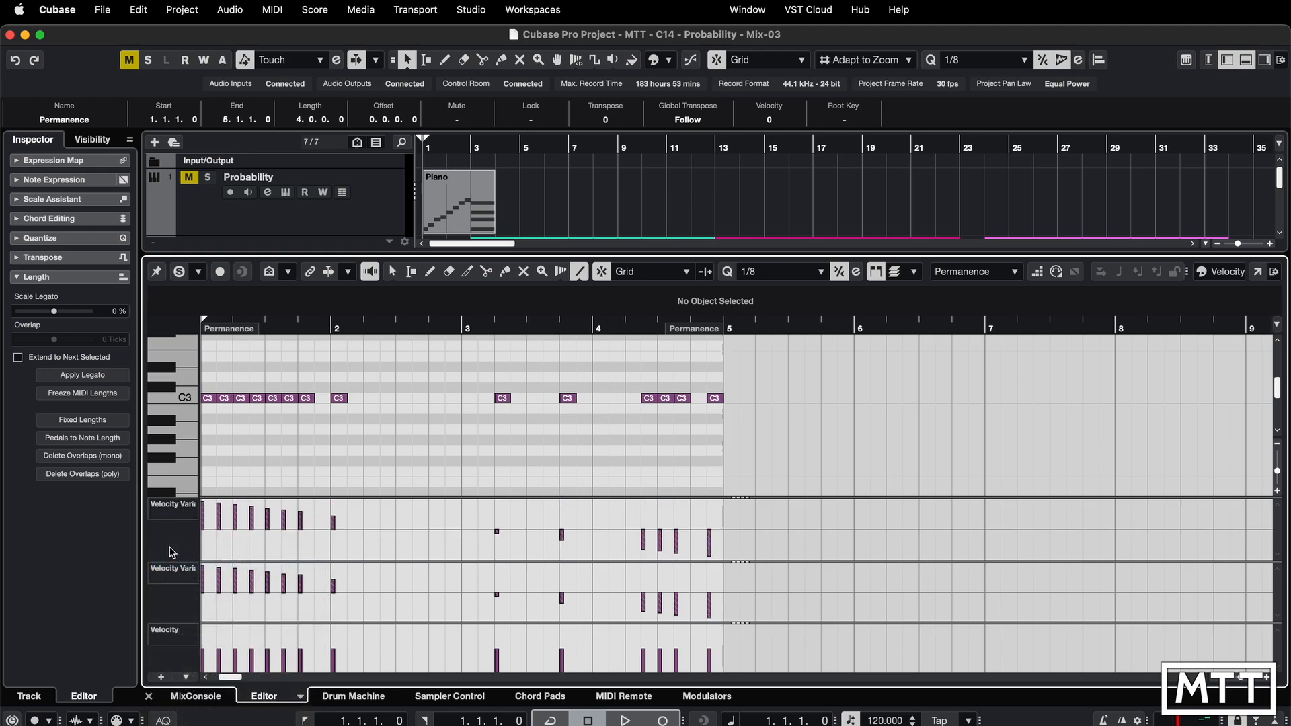
right_click(171, 552)
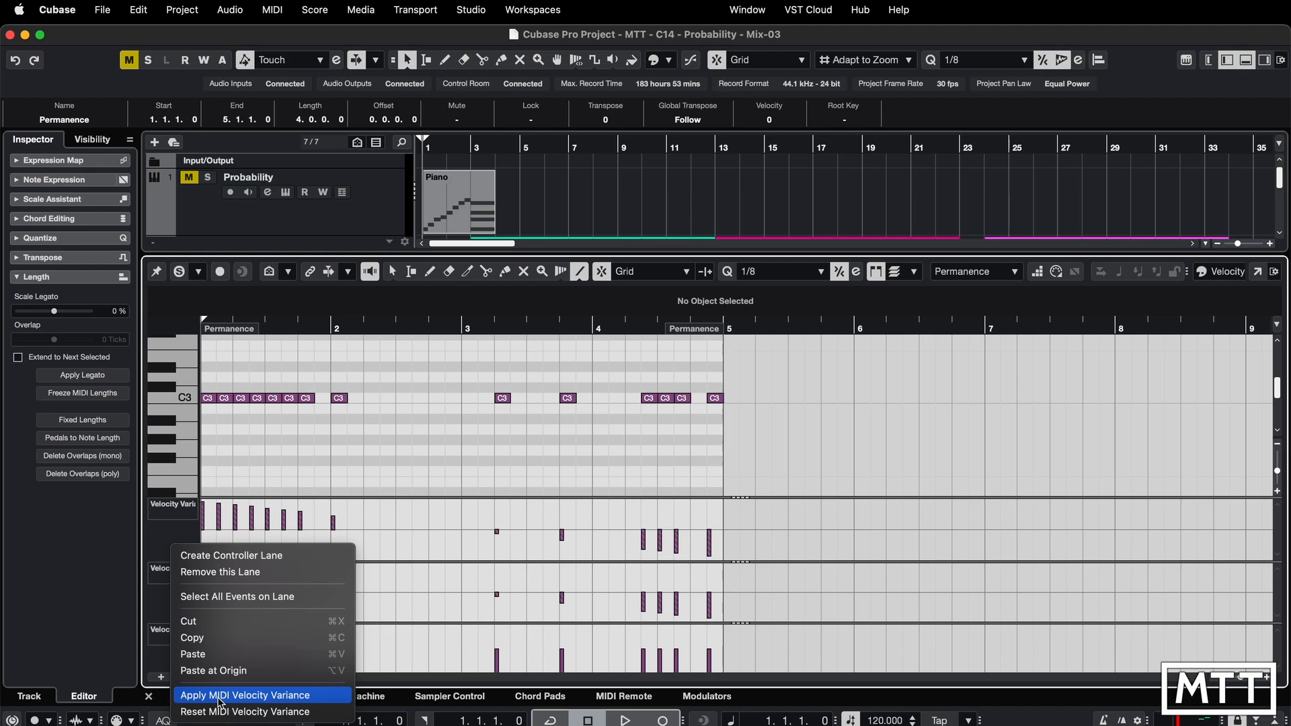
click(252, 699)
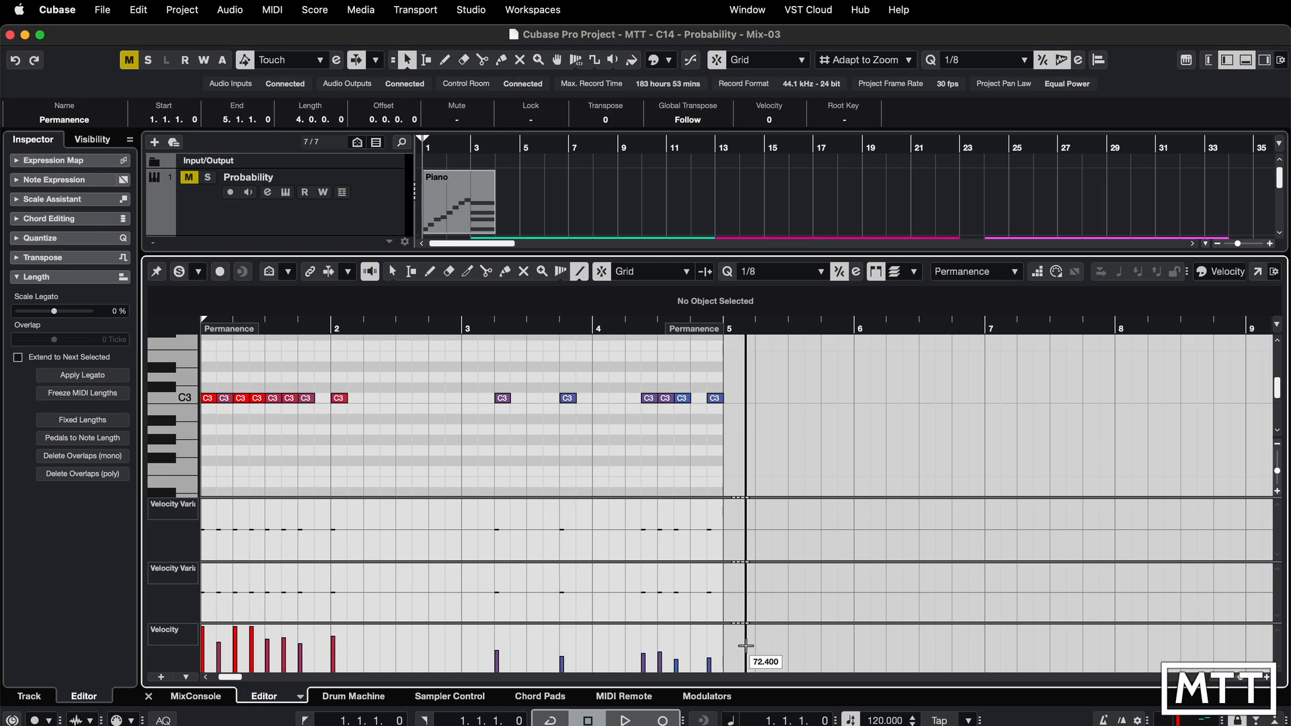
- Open the second Permanence part and apply its MIDI Velocity Variance
key(Return)
key(Return)
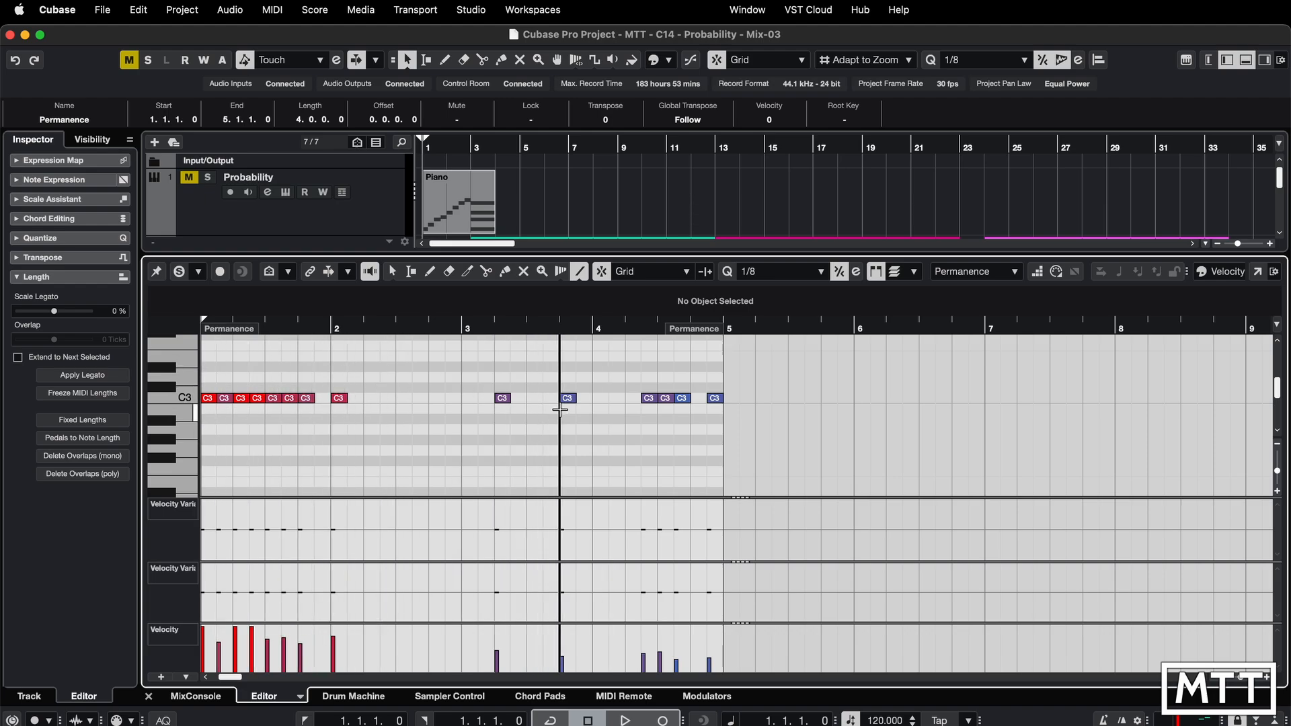
key(Return)
double_click(578, 467)
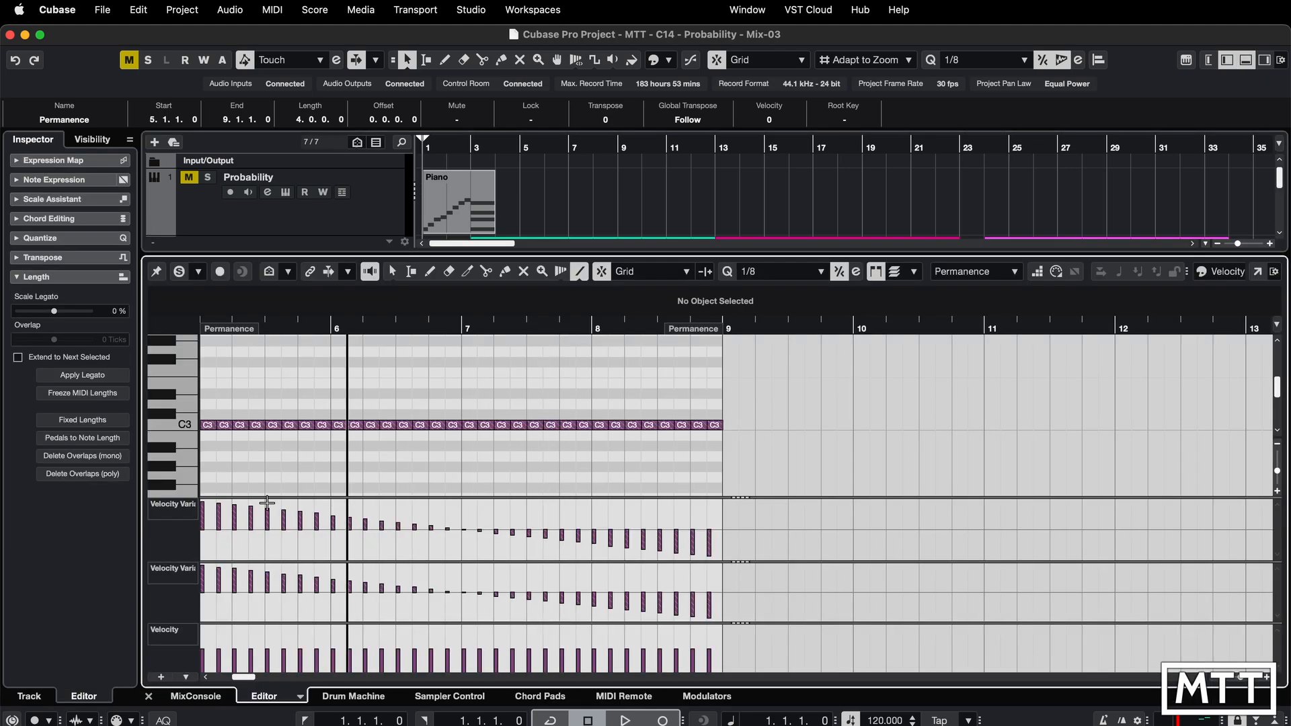
right_click(170, 540)
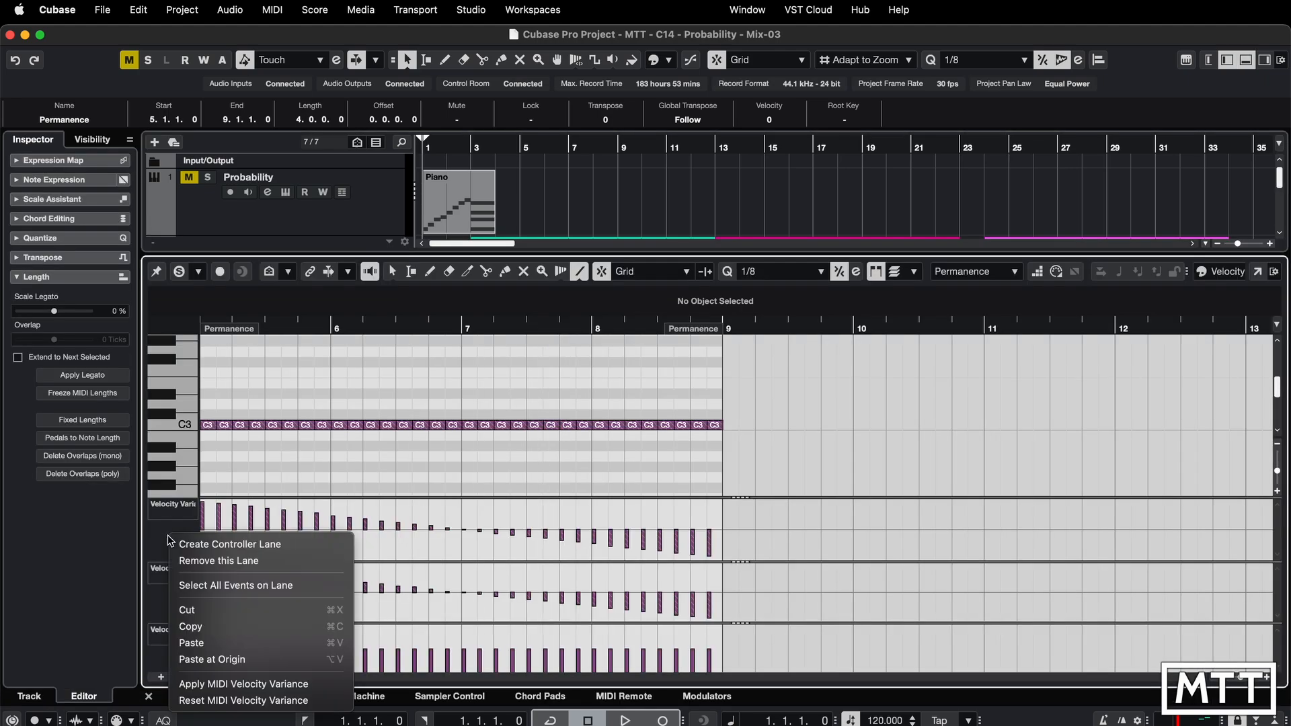
click(249, 684)
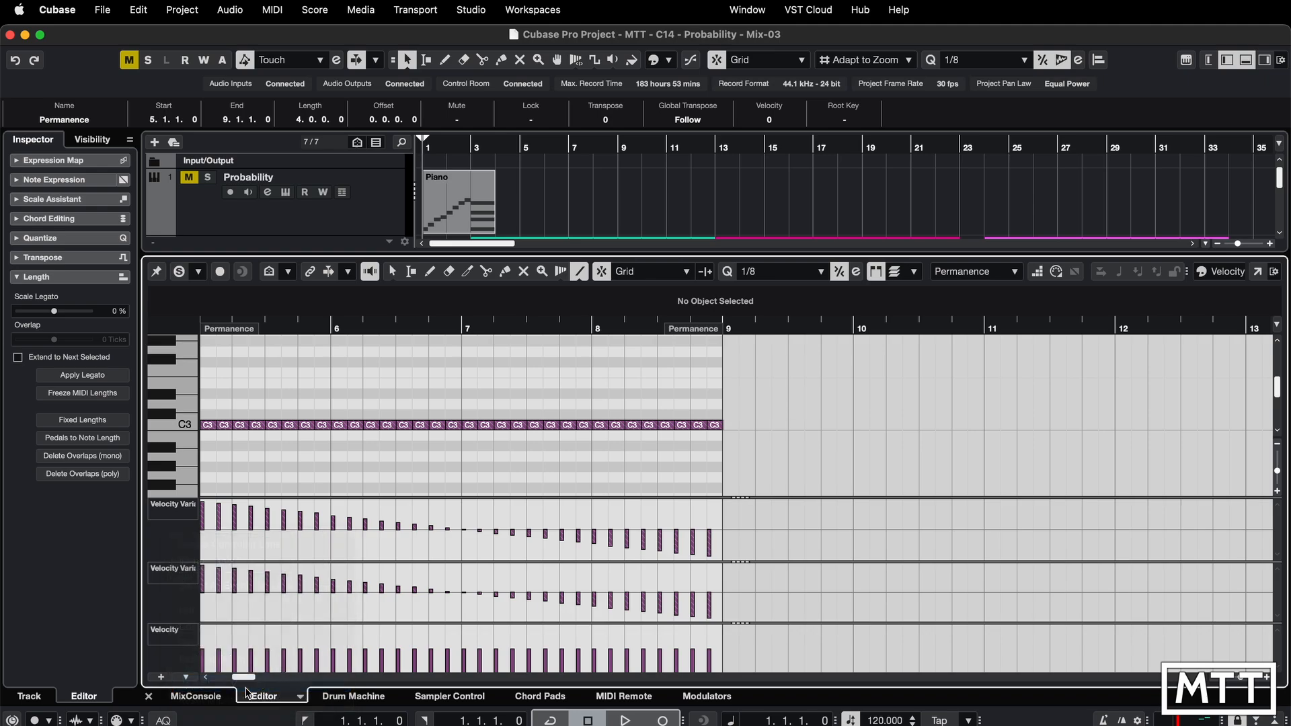
- Switch the second controller lane to Play Probability and apply MIDI Play Probability to the second part
click(177, 570)
click(177, 609)
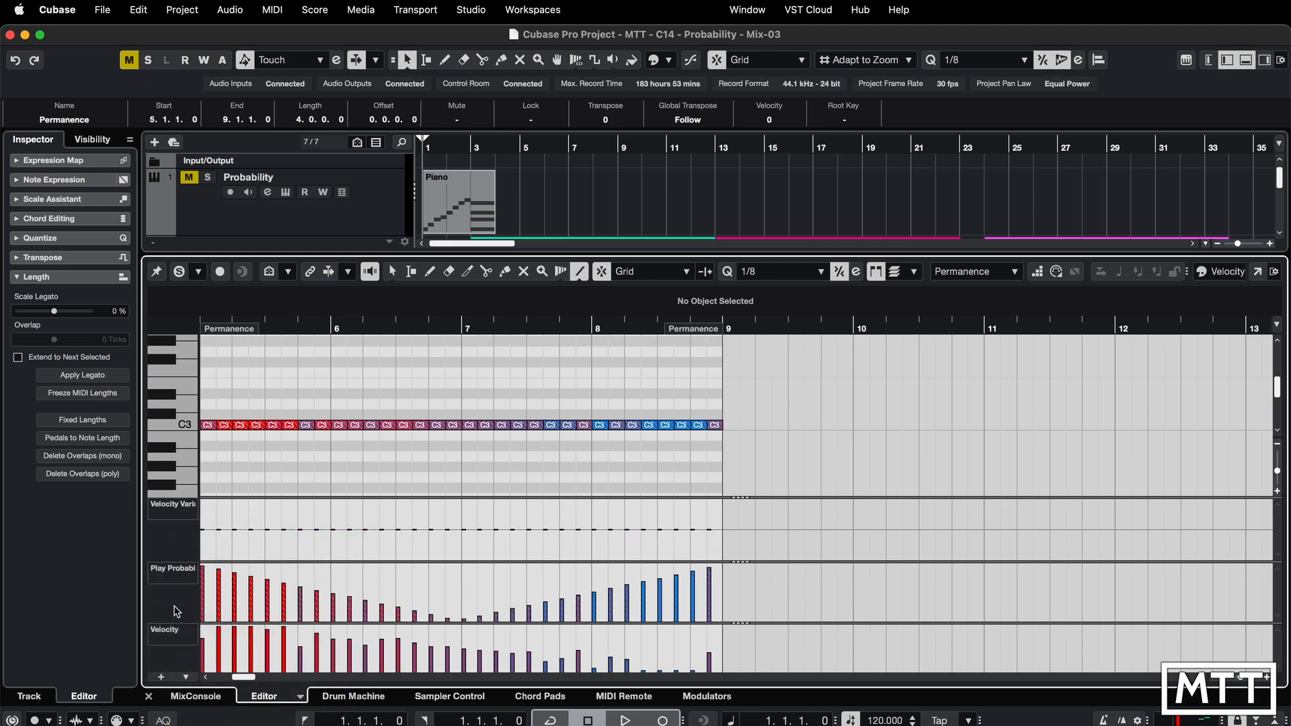
right_click(177, 609)
click(248, 725)
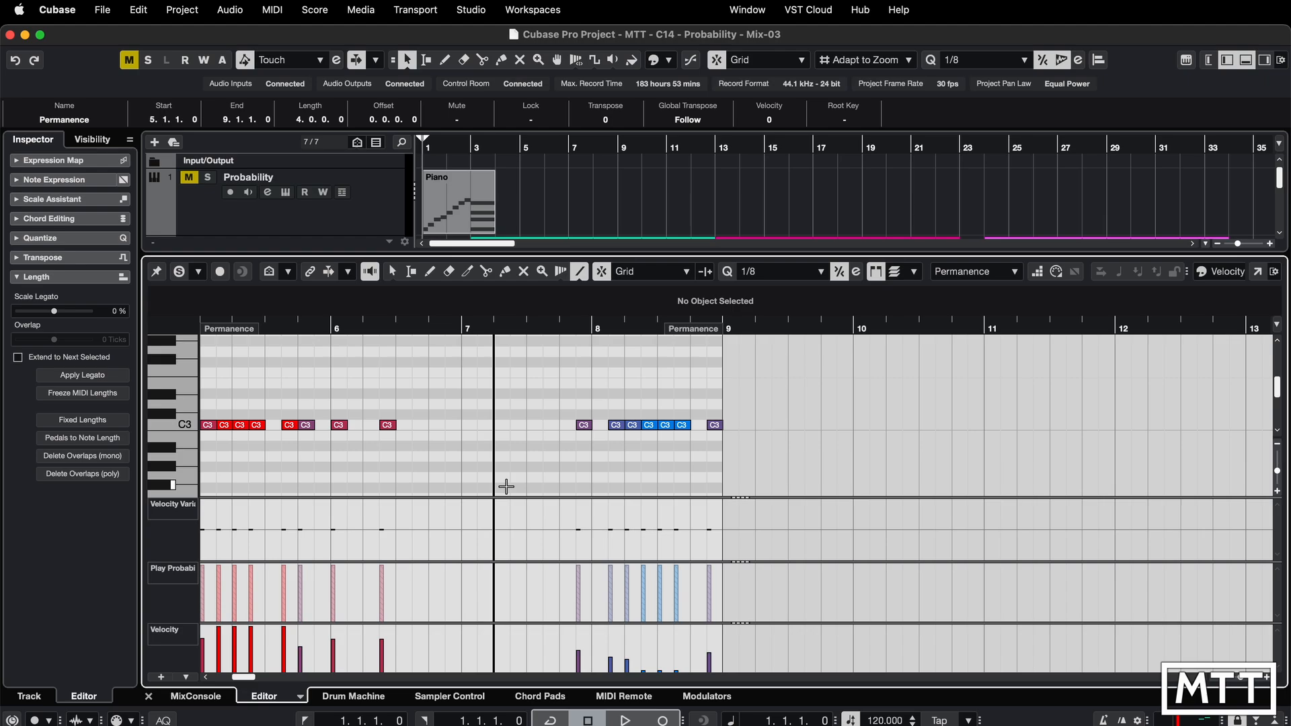
- Open the third Permanence part, apply both MIDI Velocity Variance and MIDI Play Probability, and close the editor
key(super+e)
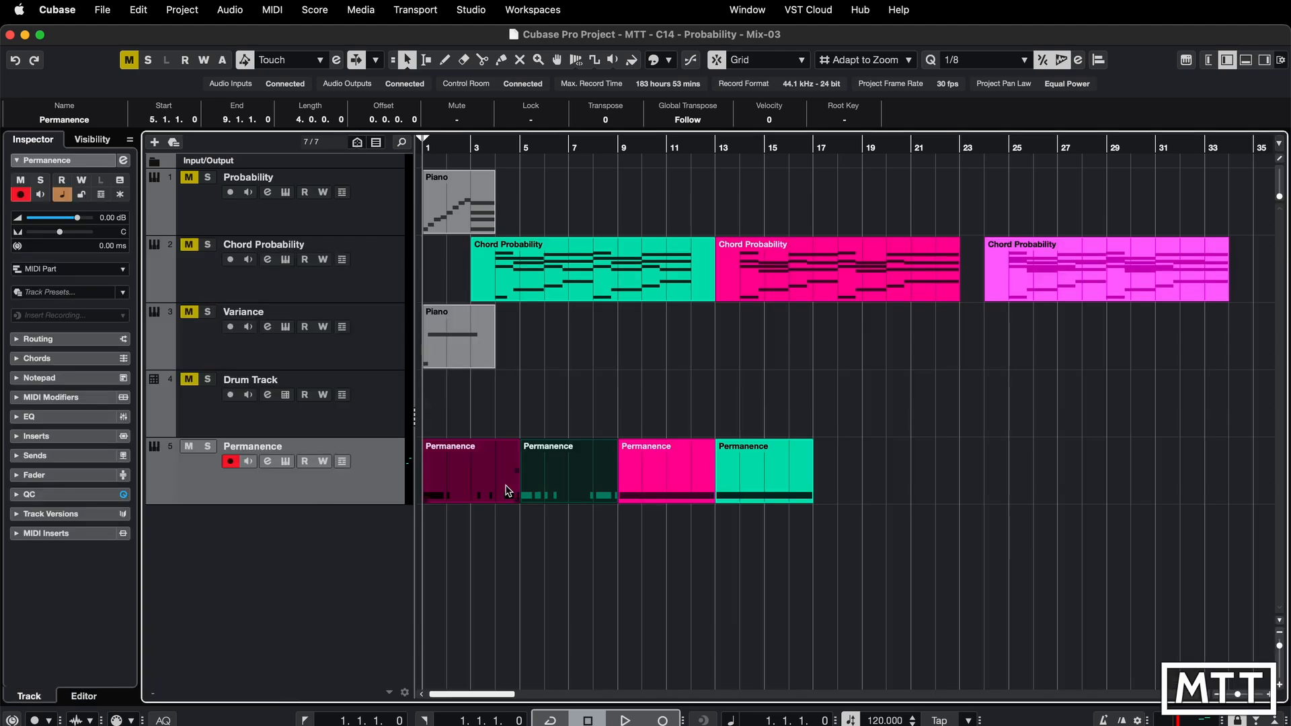
double_click(669, 481)
right_click(191, 531)
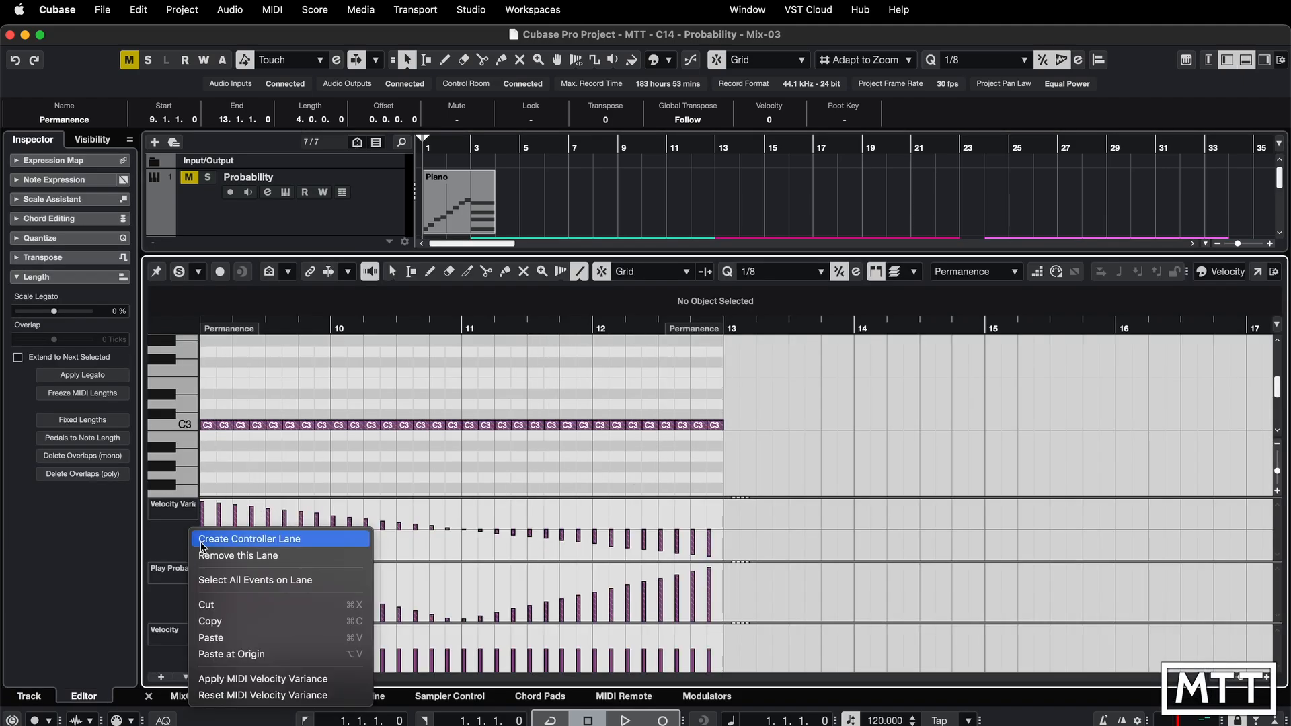
click(248, 682)
right_click(176, 606)
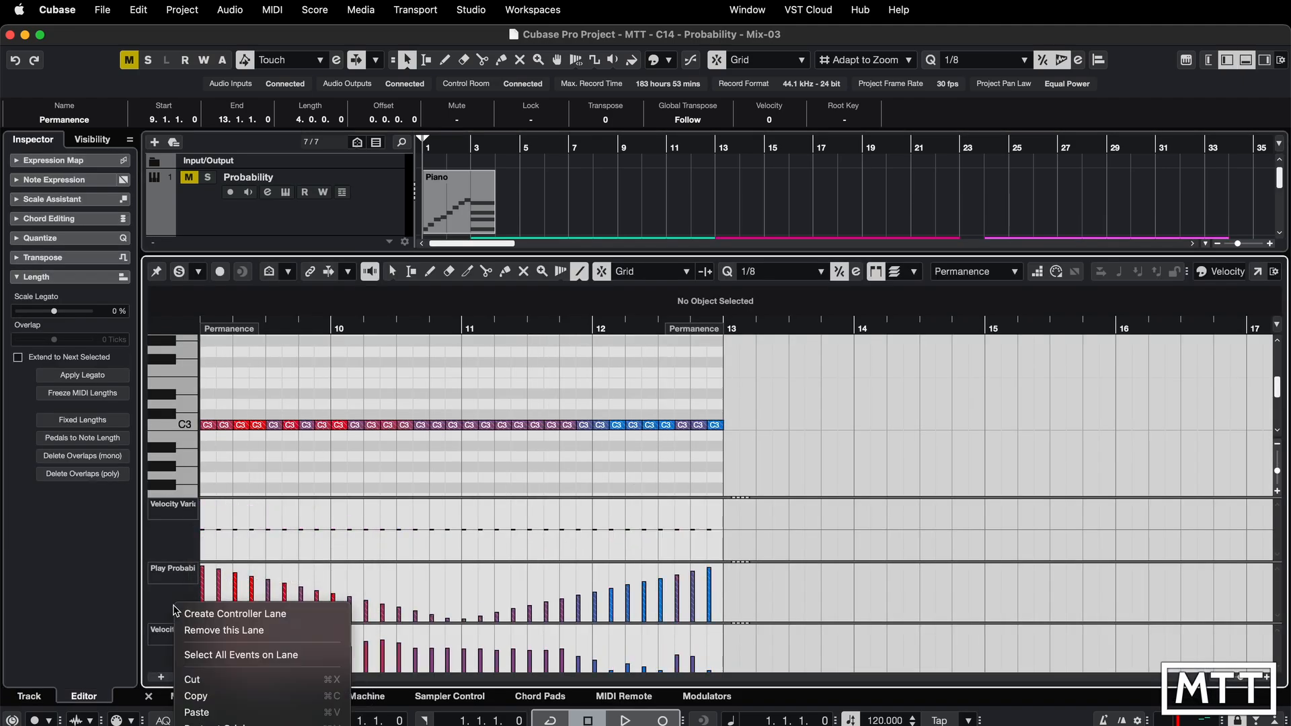
click(249, 725)
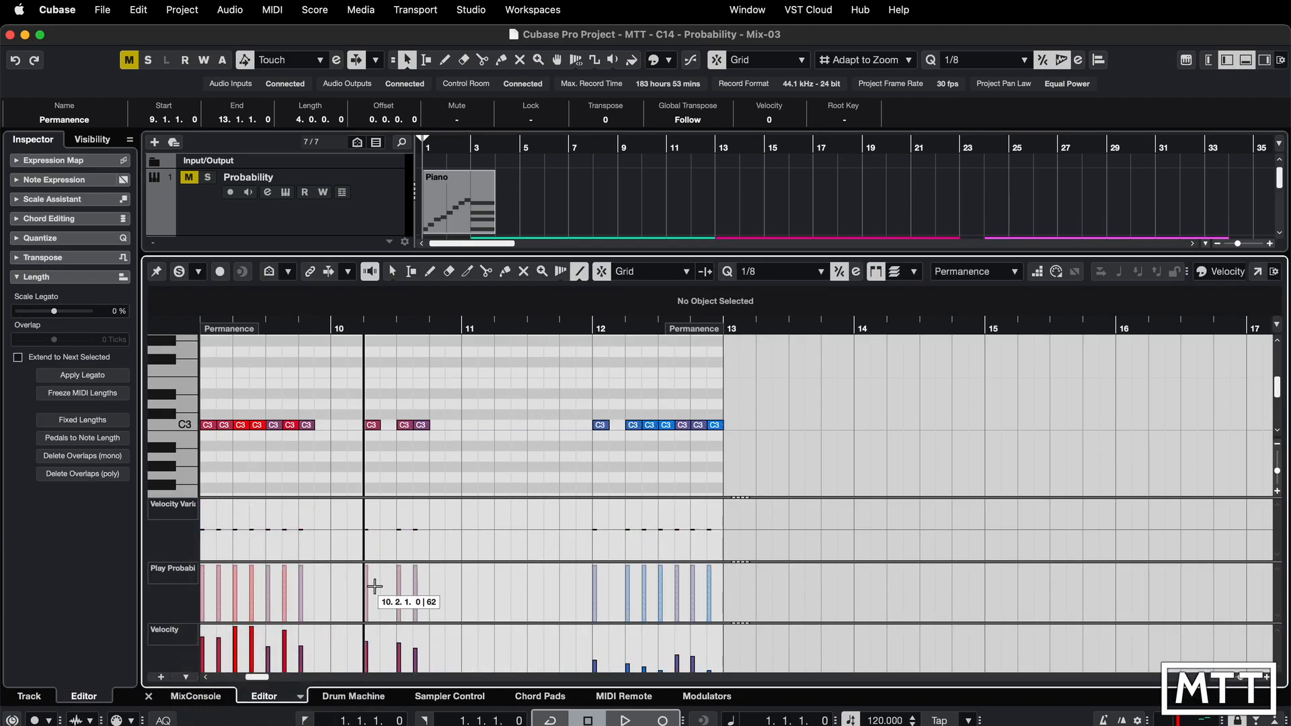
click(543, 435)
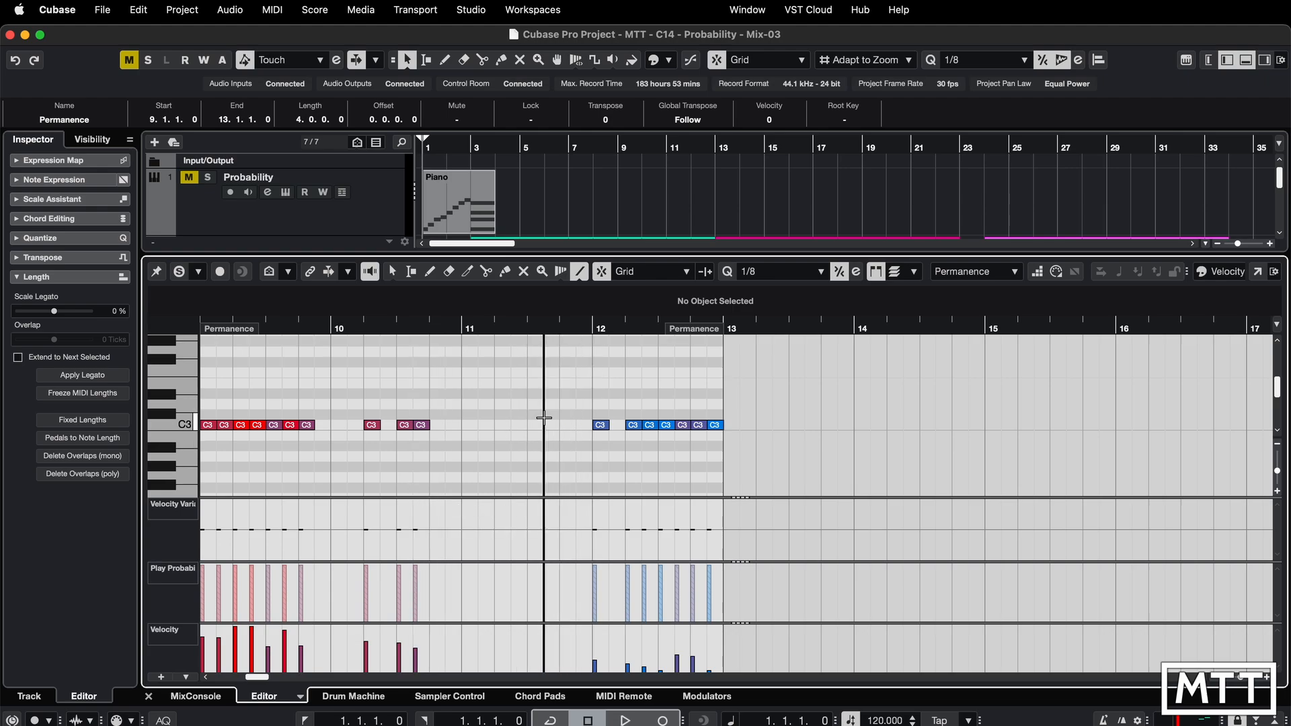
key(Return)
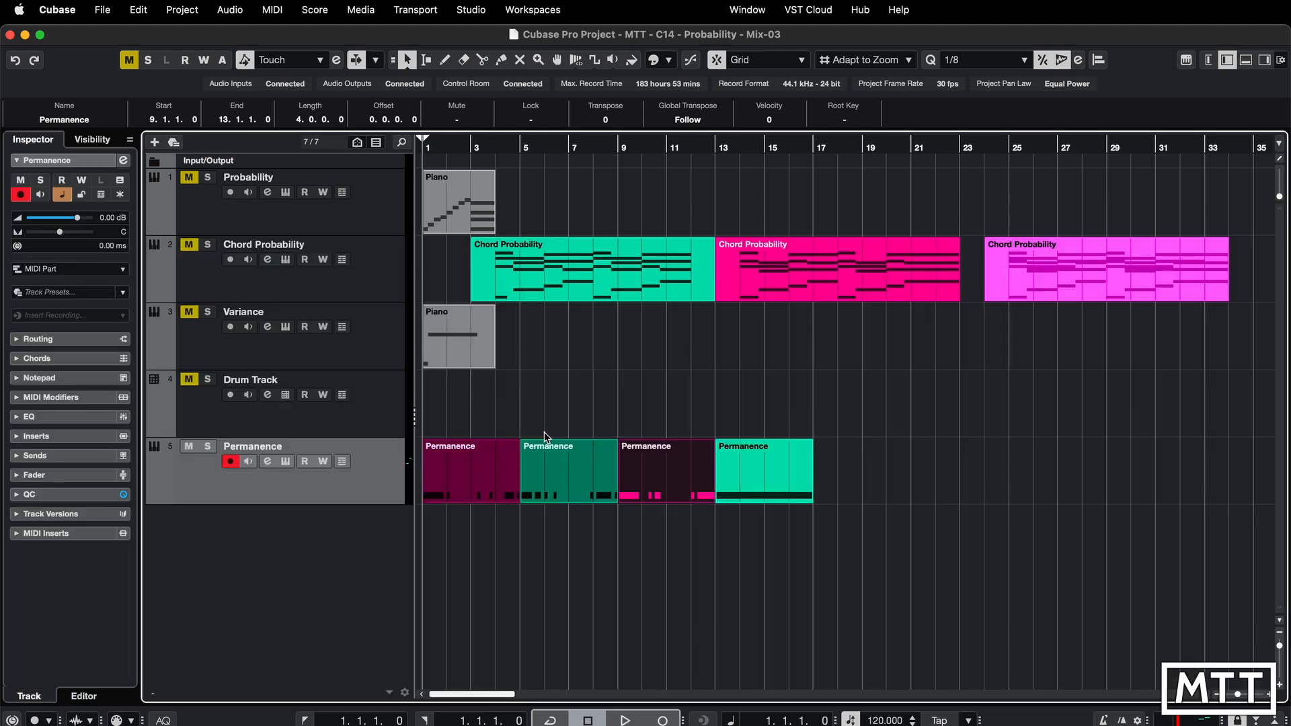
- Open the fourth Permanence part and apply both MIDI Velocity Variance and MIDI Play Probability
double_click(774, 470)
right_click(180, 539)
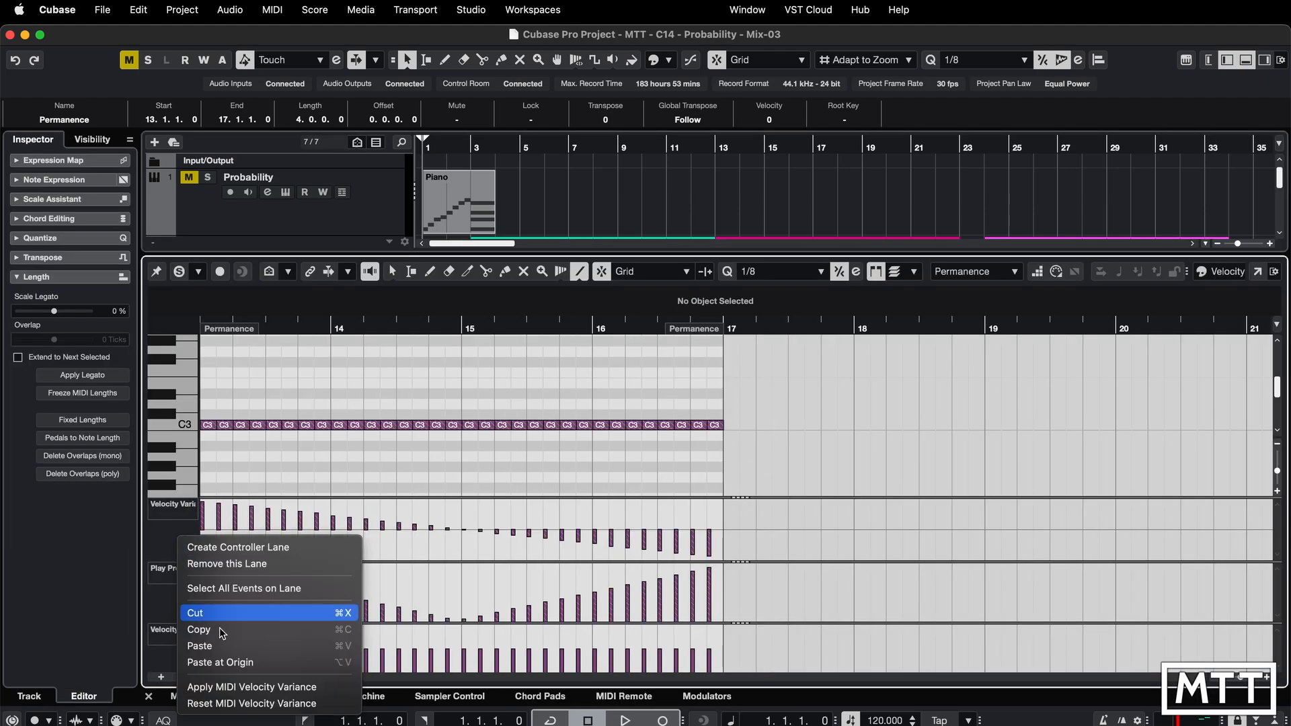
click(222, 684)
right_click(183, 603)
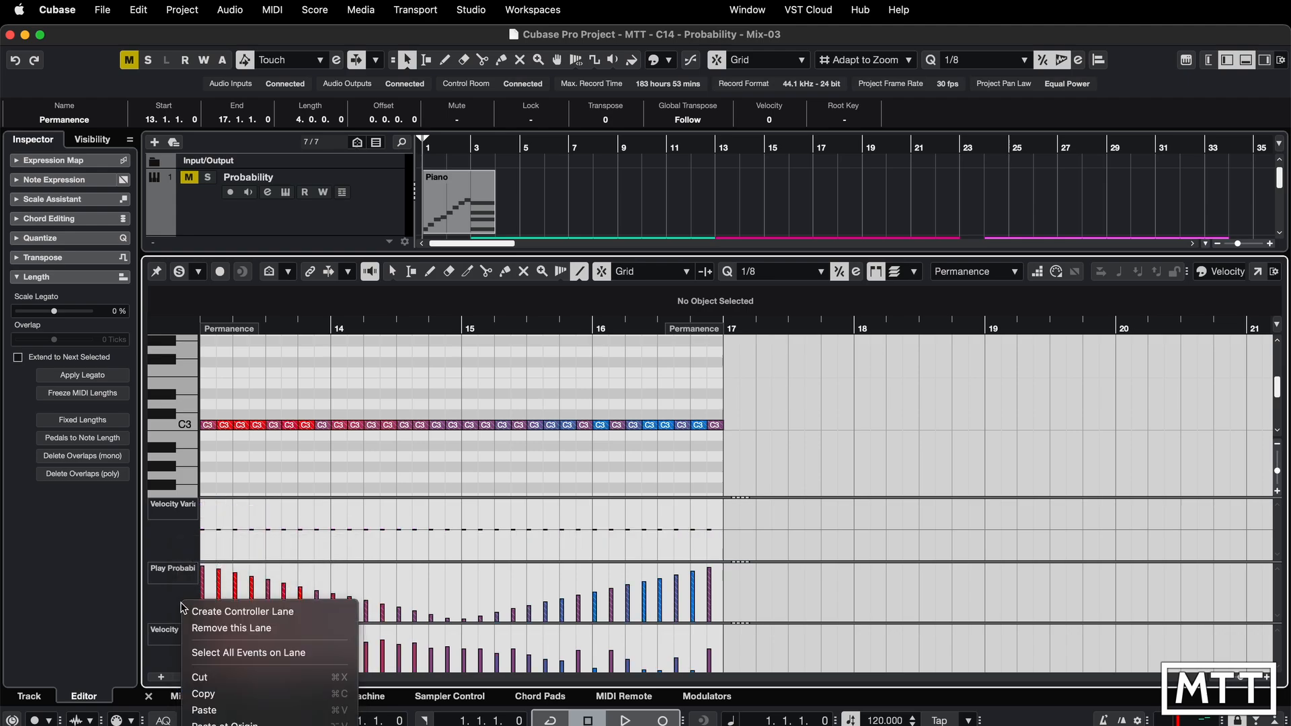
click(222, 725)
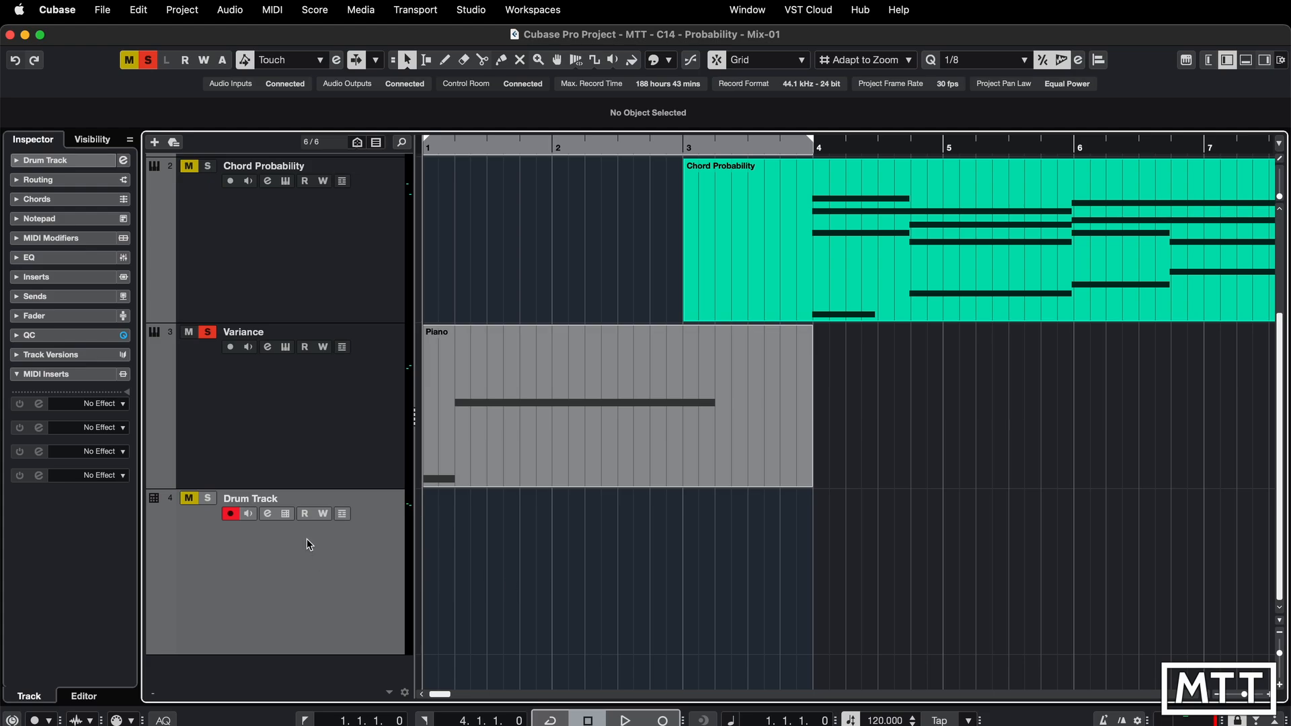
- Open the Drum Track's pattern editor in the lower zone and start playback of the pattern
click(287, 514)
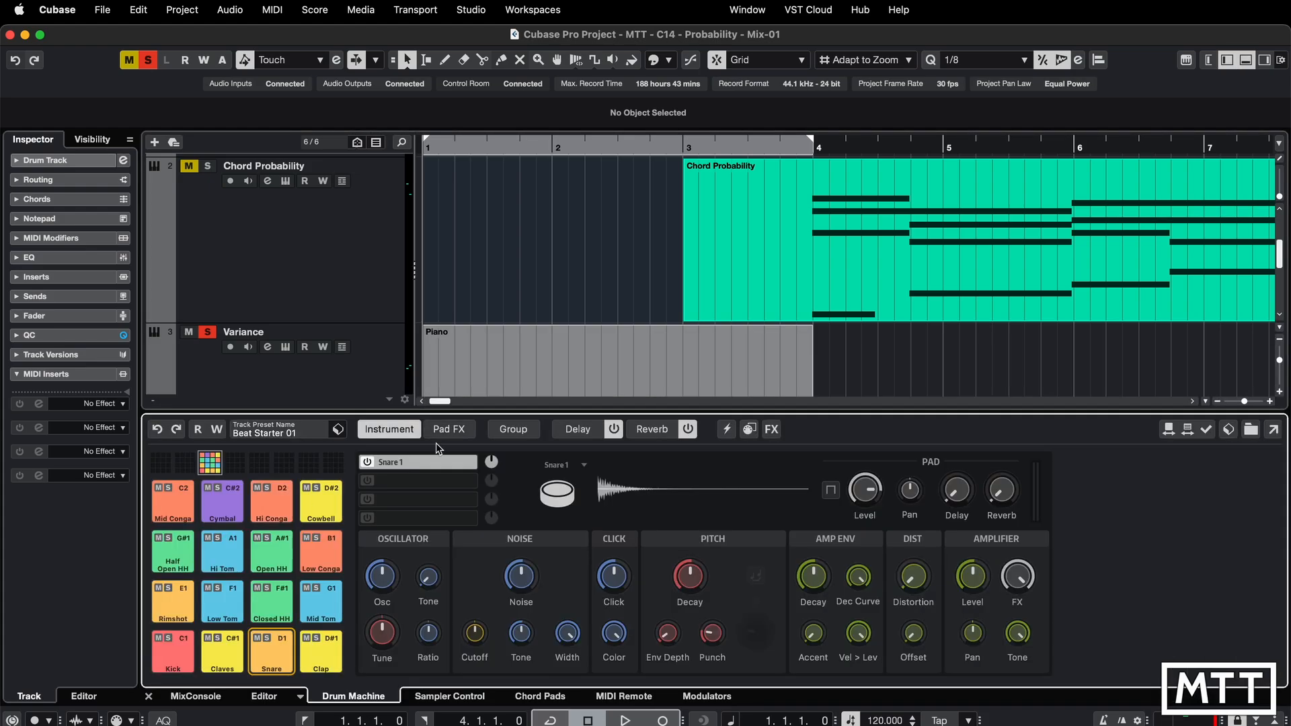
click(266, 698)
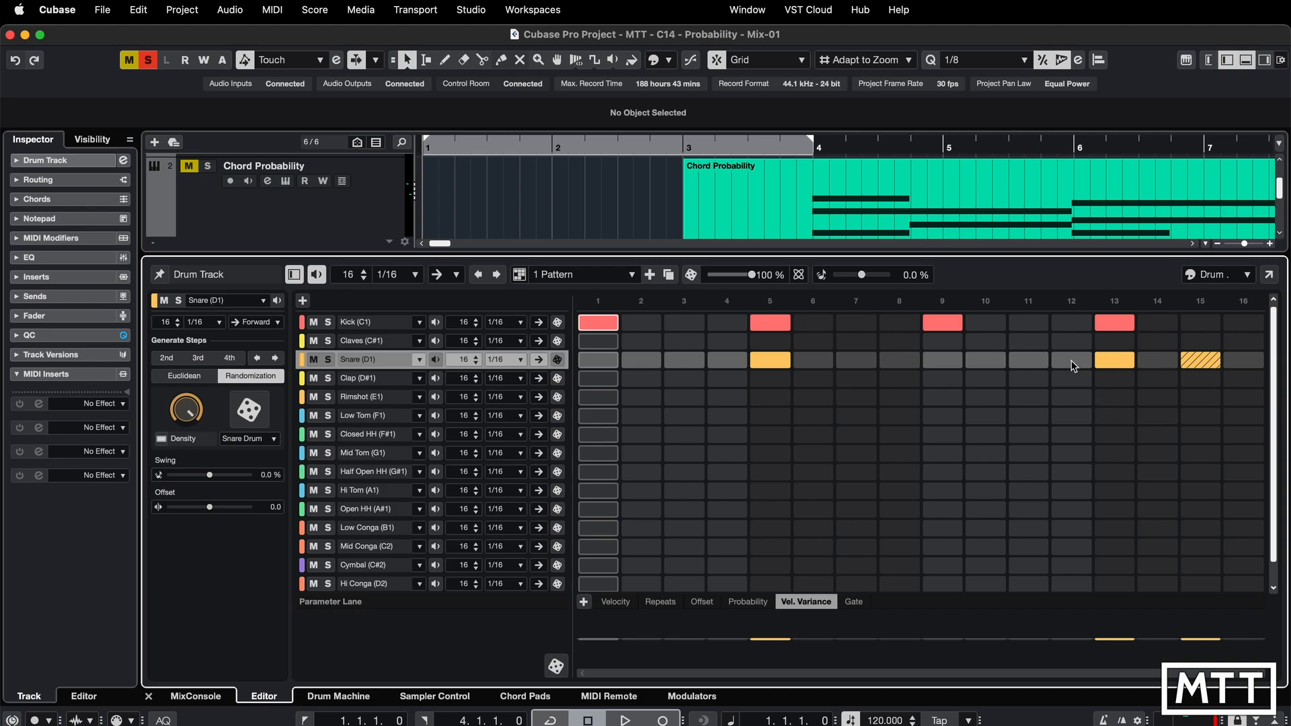
key(space)
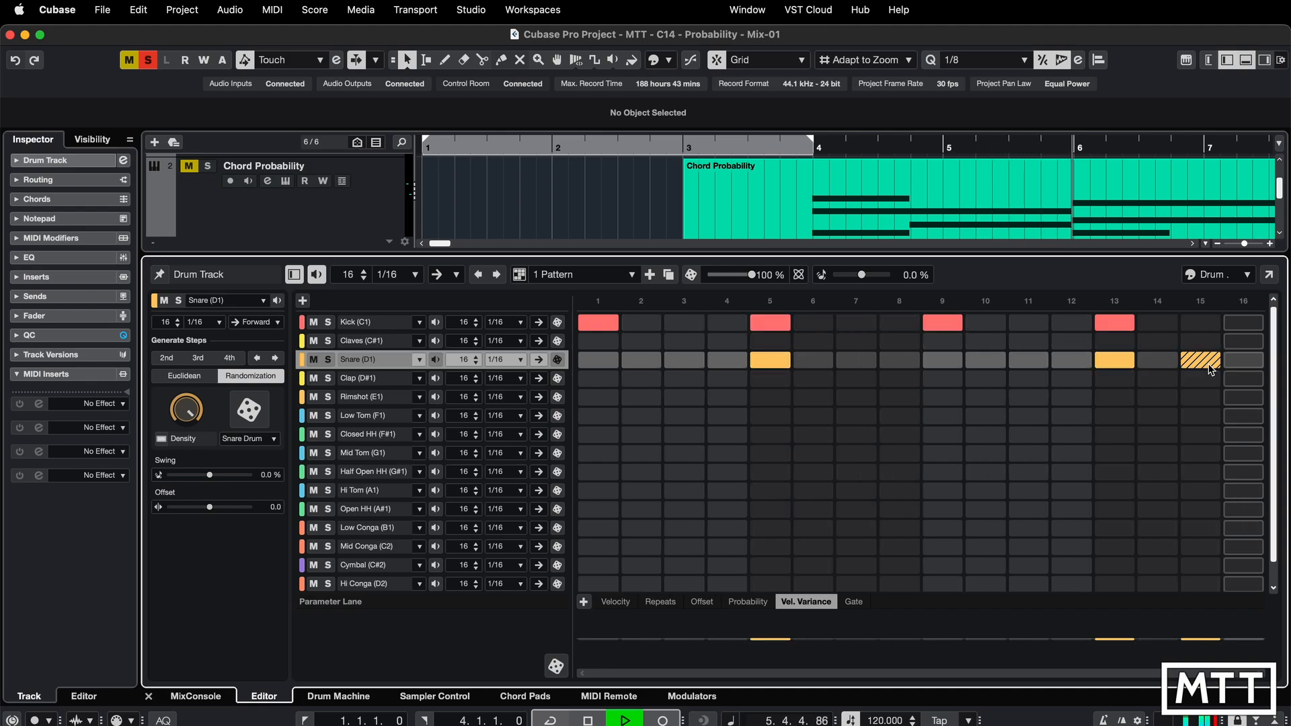
- Inspect the snare's step 15 in the Probability and Vel. Variance parameter lanes, stopping playback
click(1211, 367)
click(1210, 367)
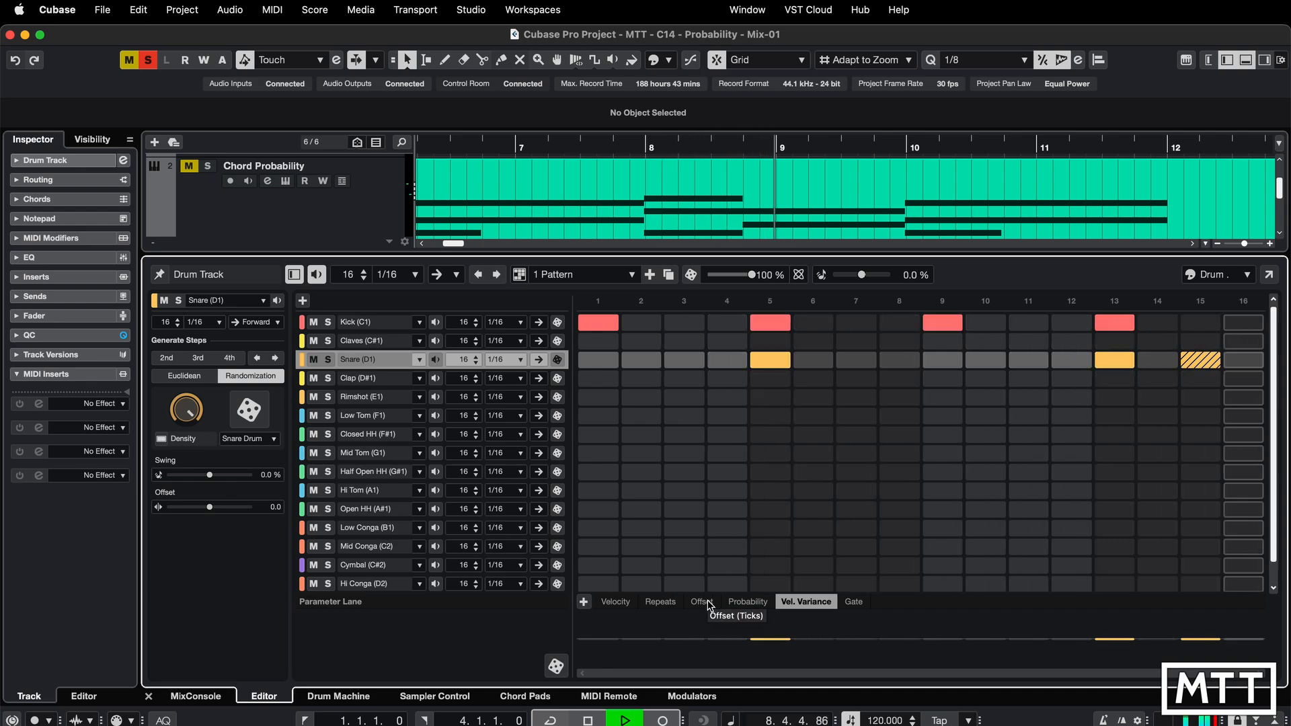
click(727, 602)
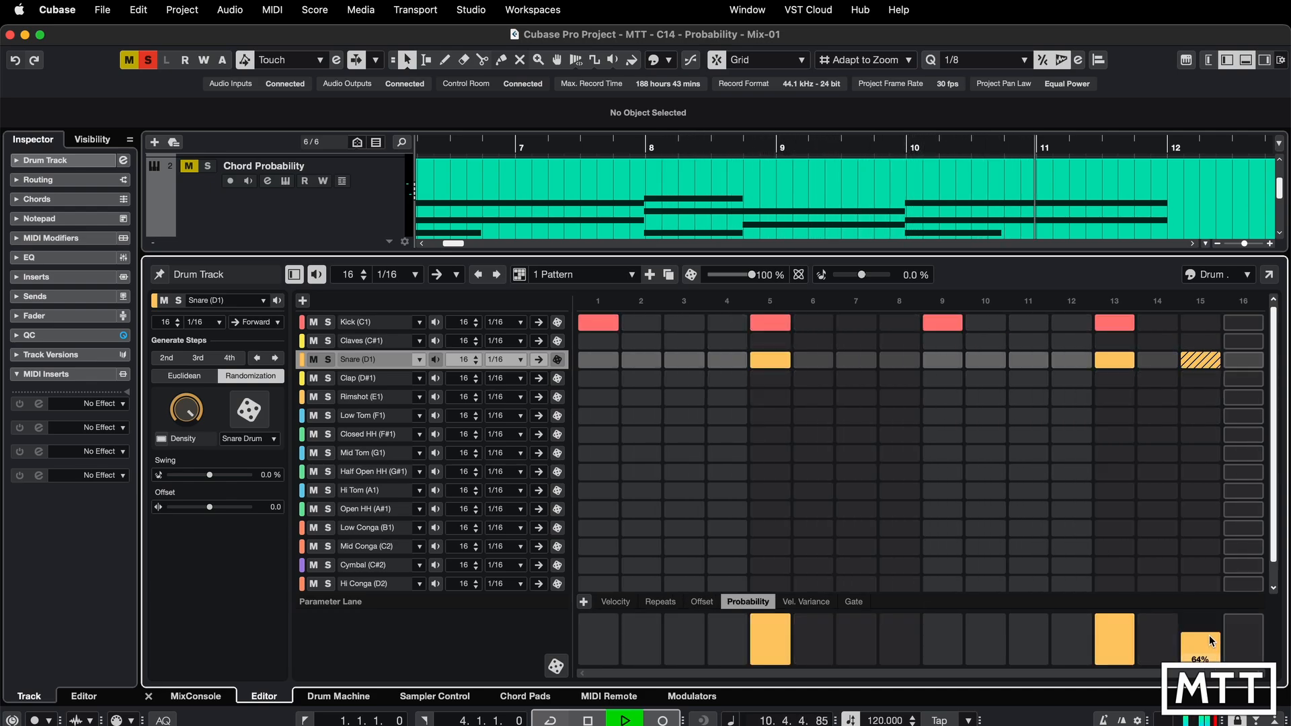
key(space)
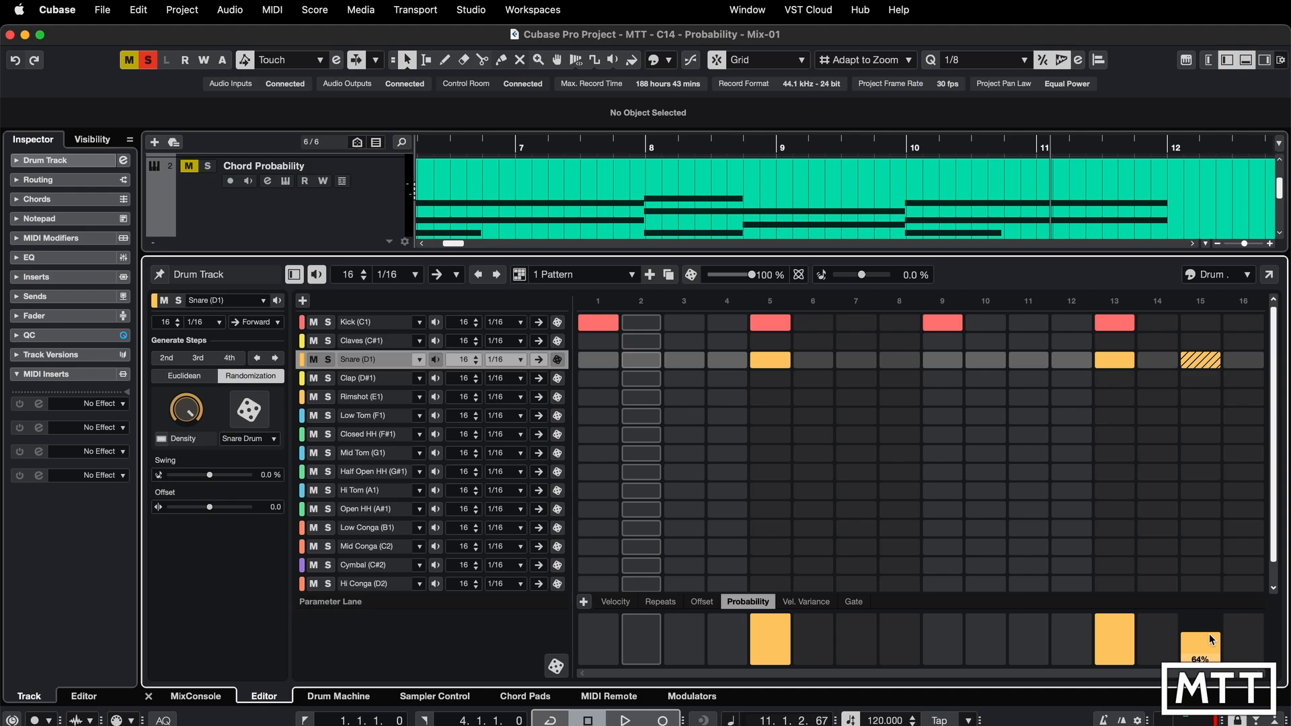
click(805, 602)
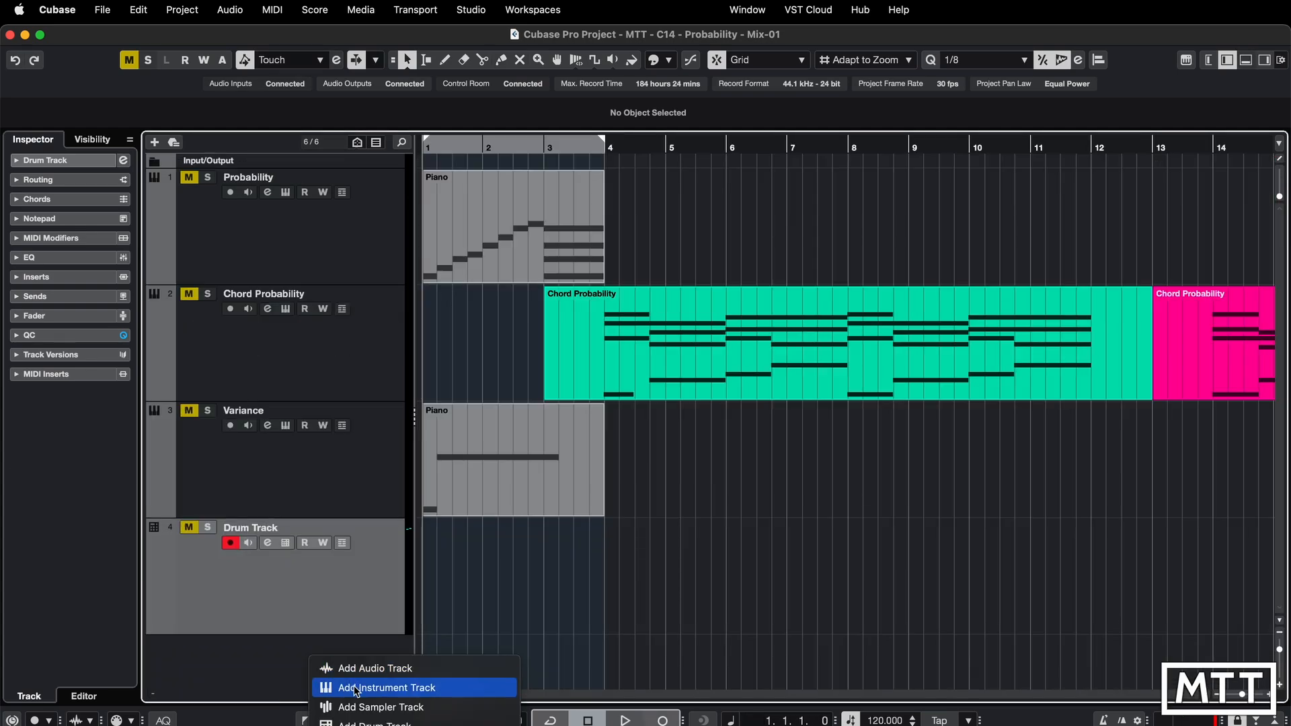
- Start adding an instrument track and choose TAL-NoiseMaker as its instrument
click(356, 687)
click(659, 278)
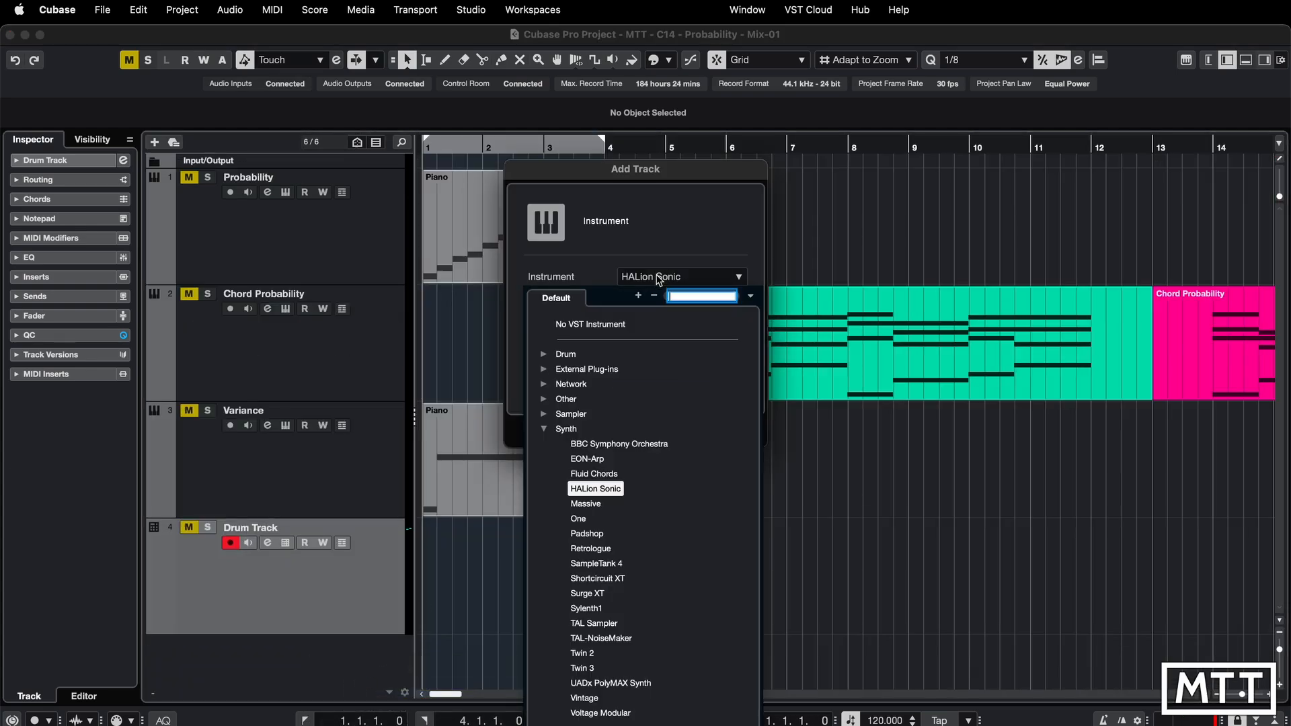
click(606, 637)
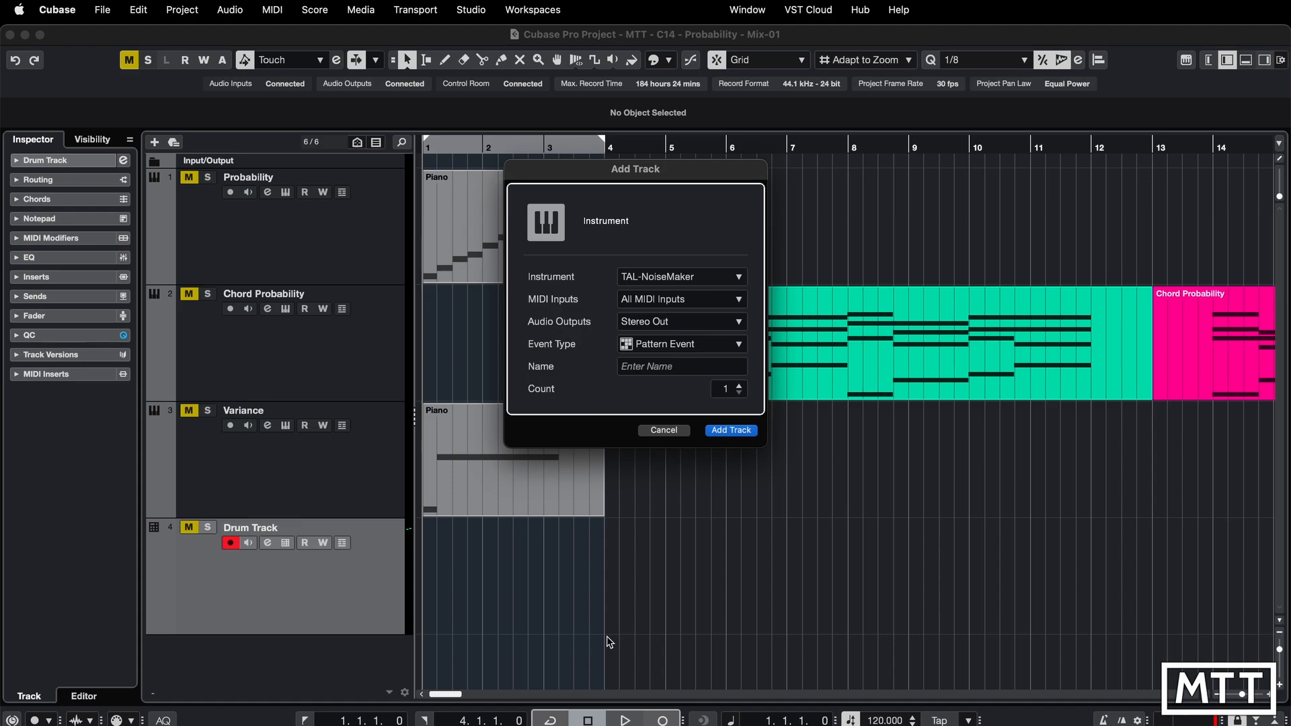
- Keep Pattern Event as the event type, name the track Wibbly Bits, and add it
click(671, 347)
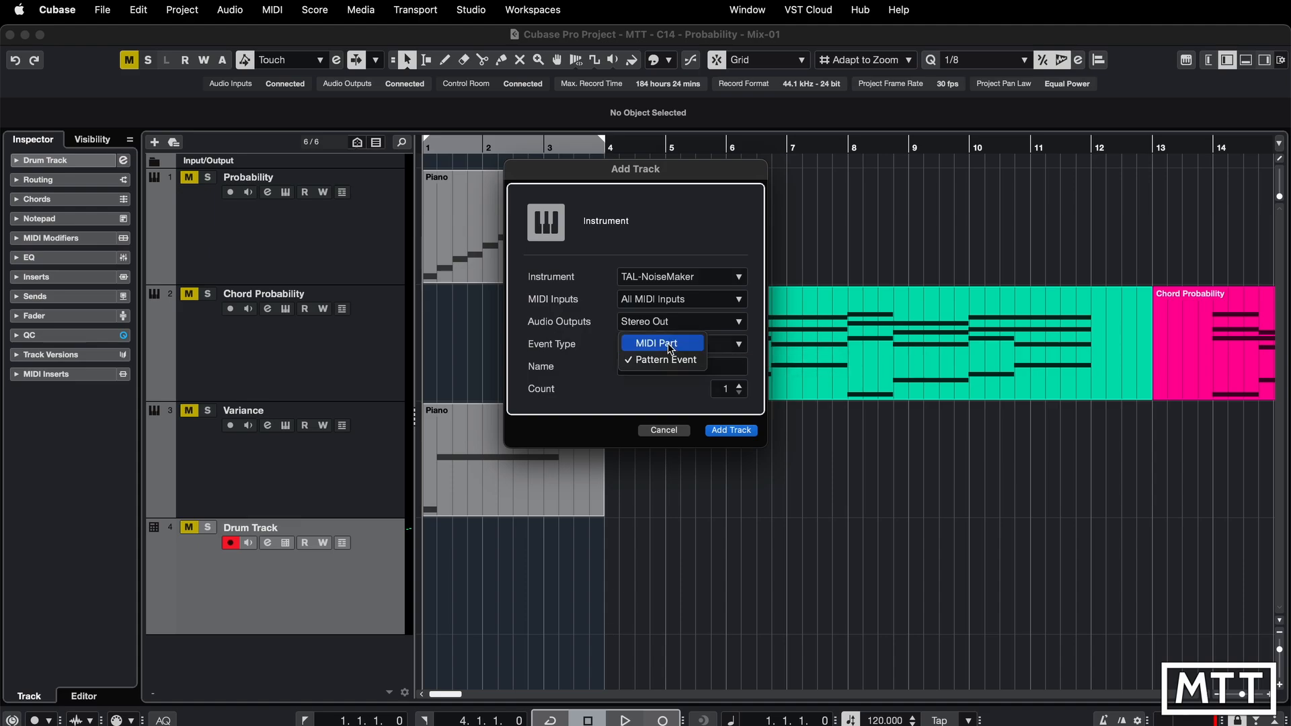
click(669, 346)
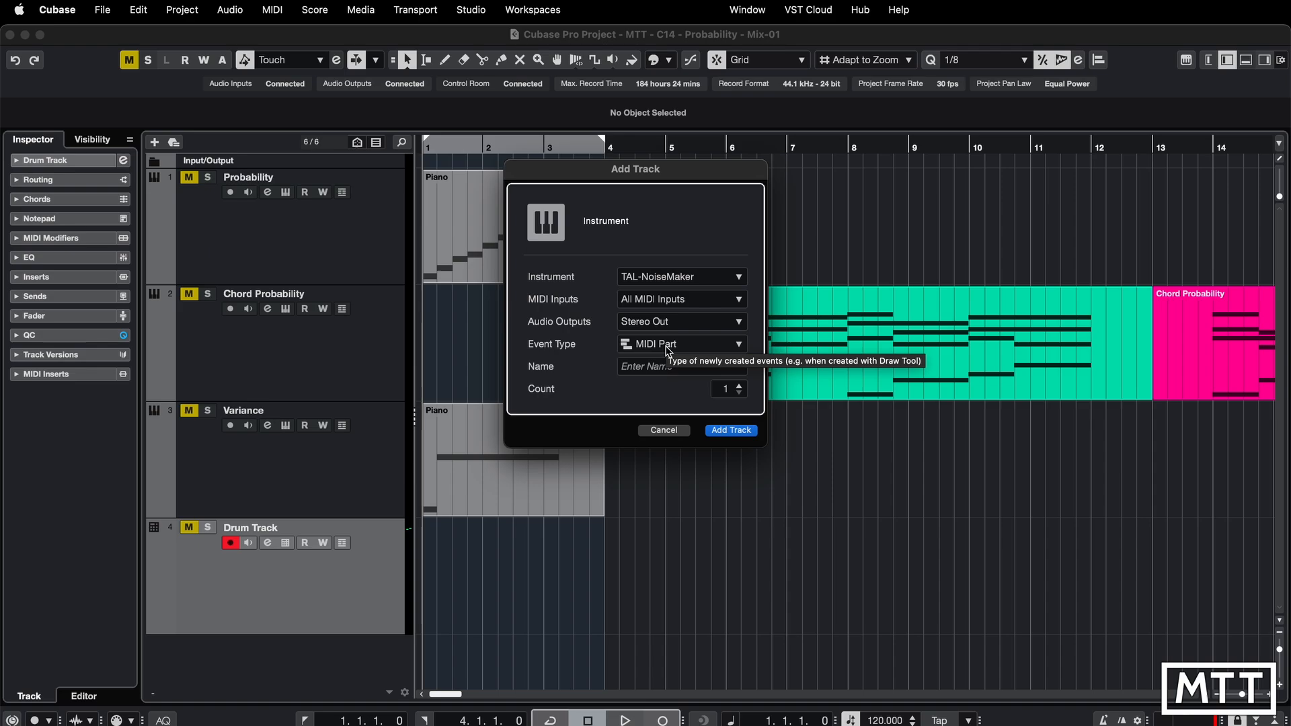
click(668, 347)
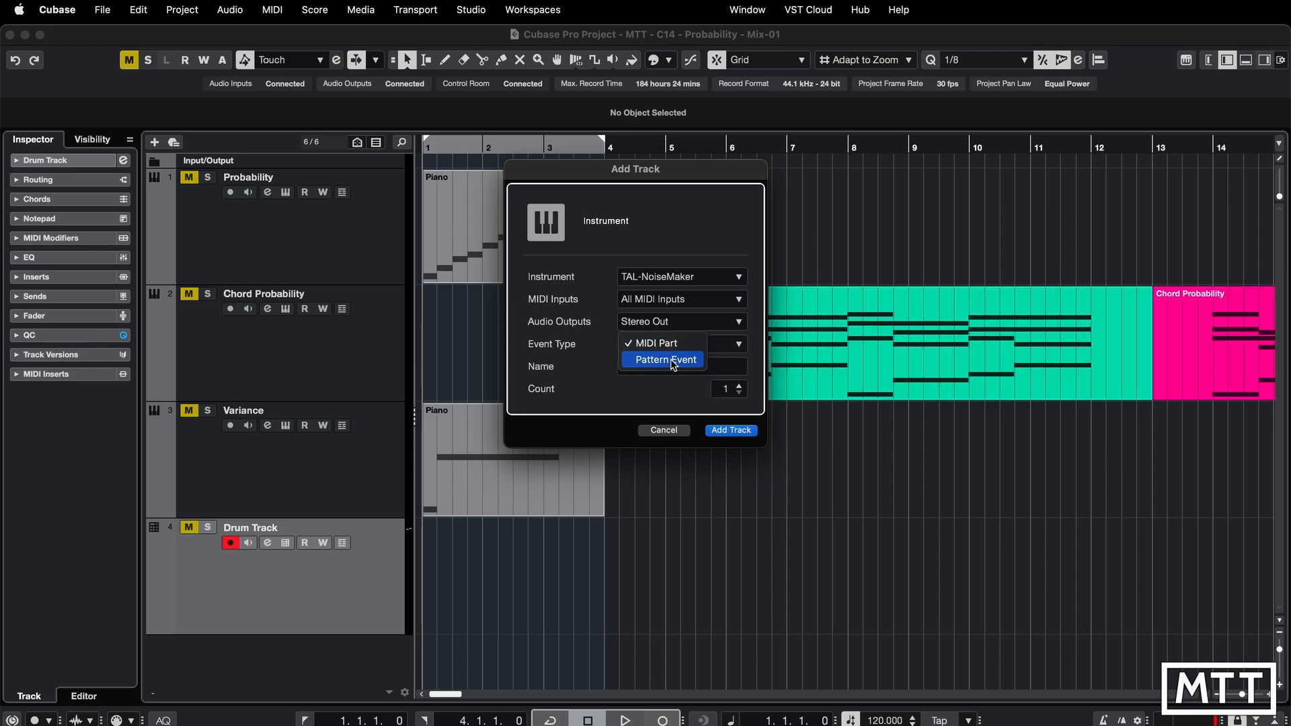
click(673, 362)
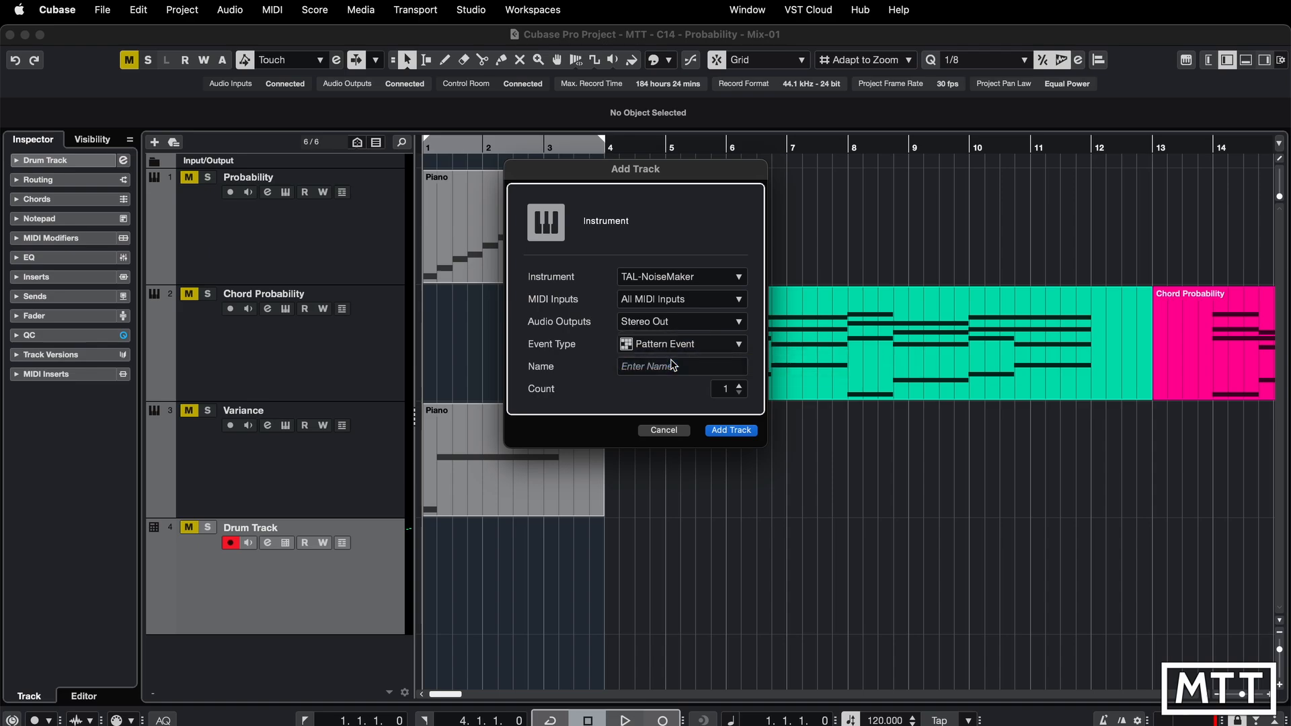
click(672, 367)
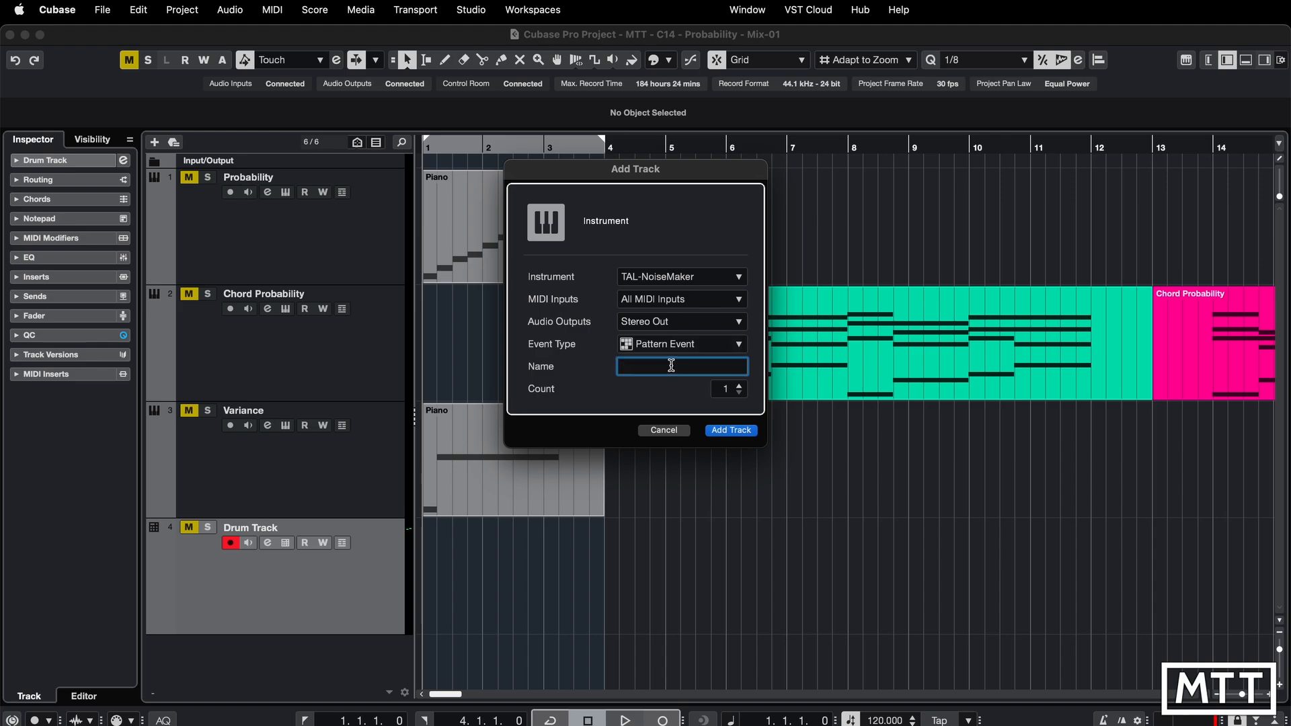
text(Wibbly Bits)
key(Return)
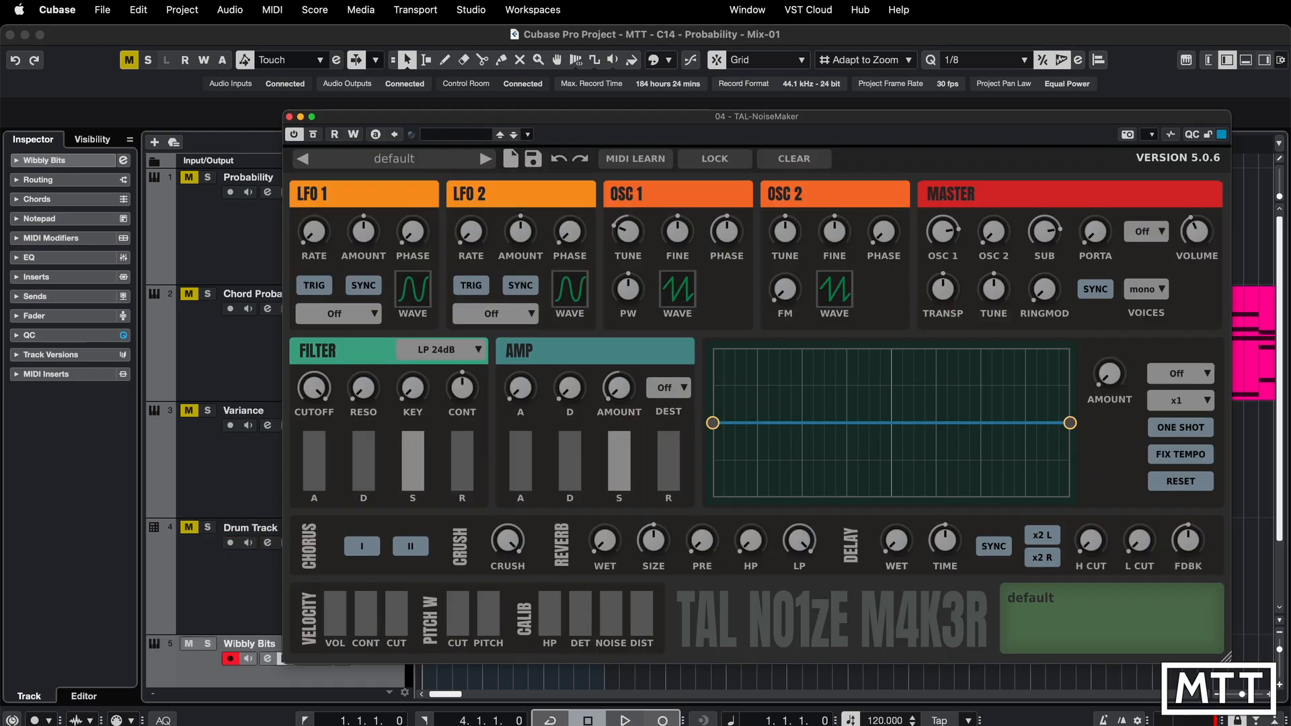
- Load the LD Soft Bell Lead TAL factory lead preset, lower the amp release, and close the plugin window
click(440, 161)
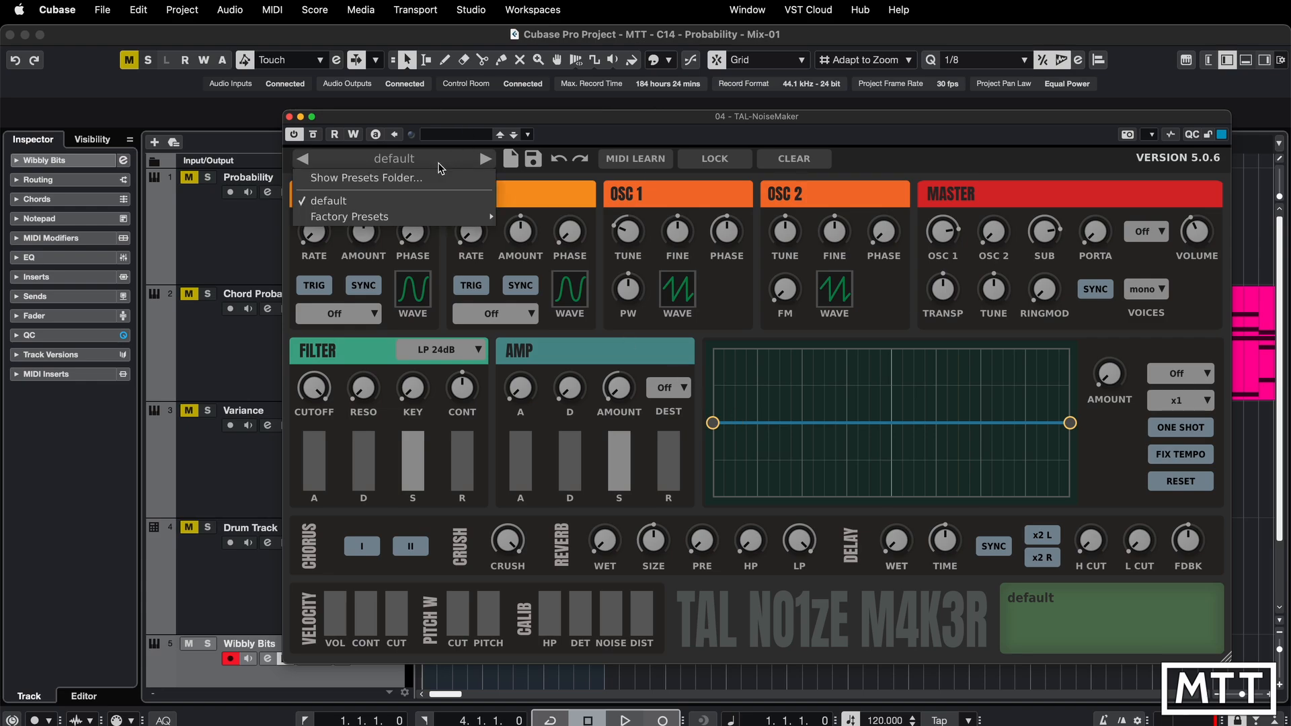
mouse_move(436, 222)
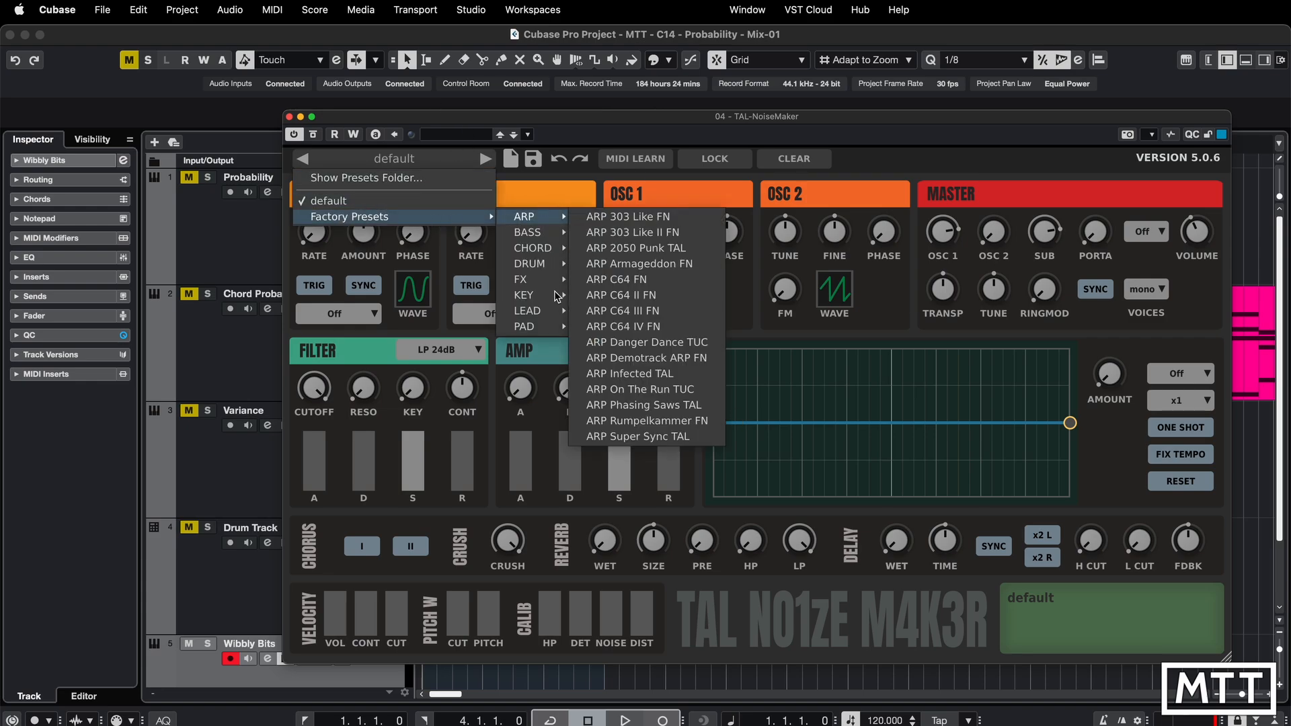
mouse_move(552, 310)
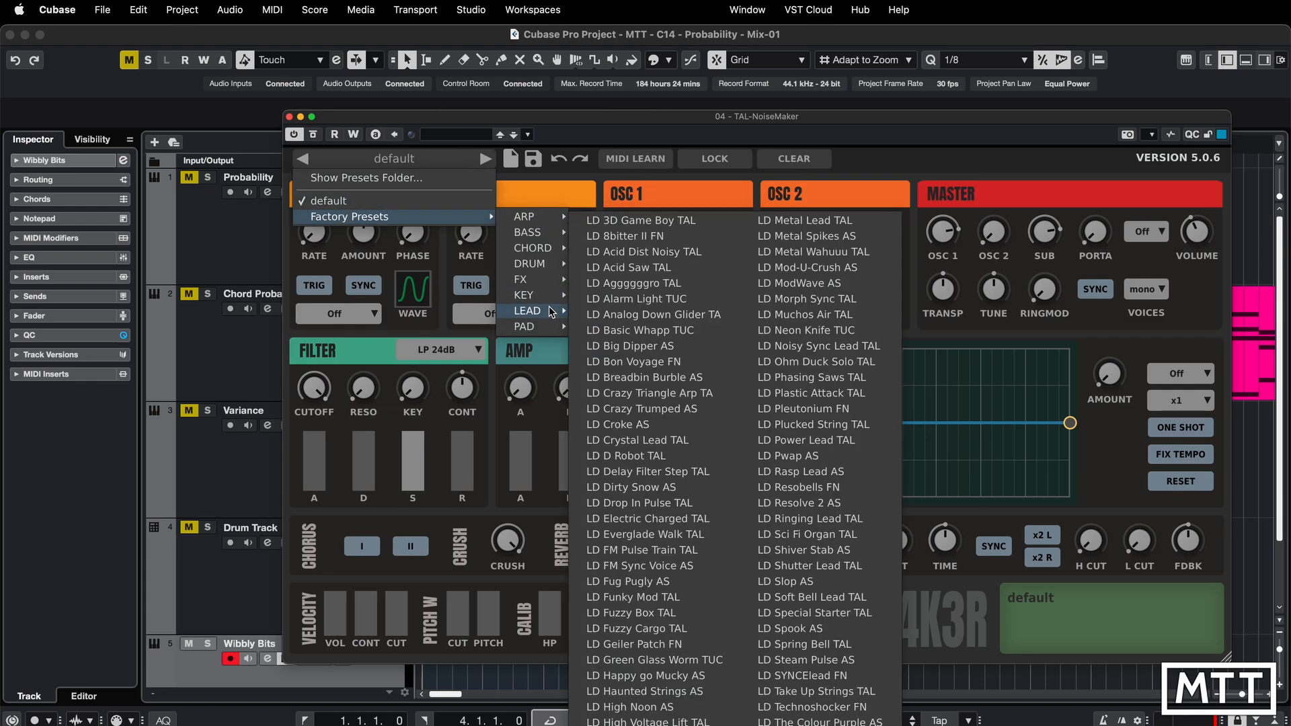
click(836, 598)
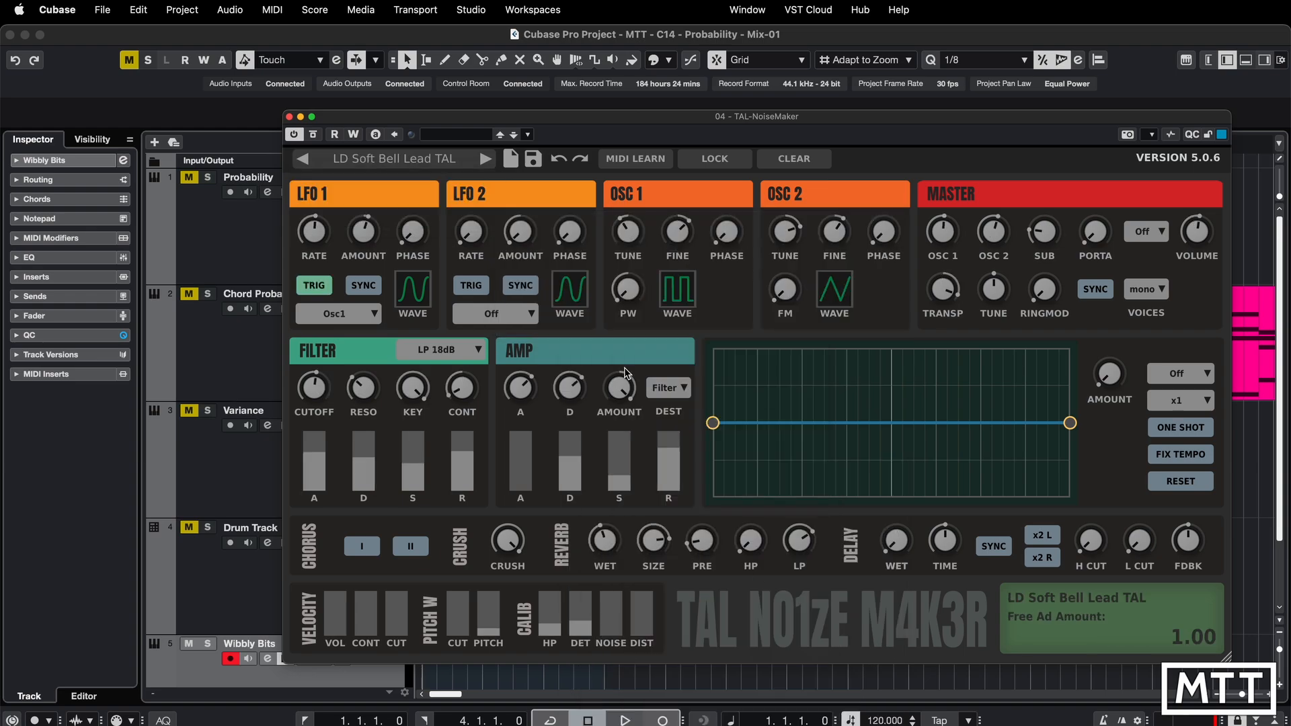
drag(662, 474, 677, 499)
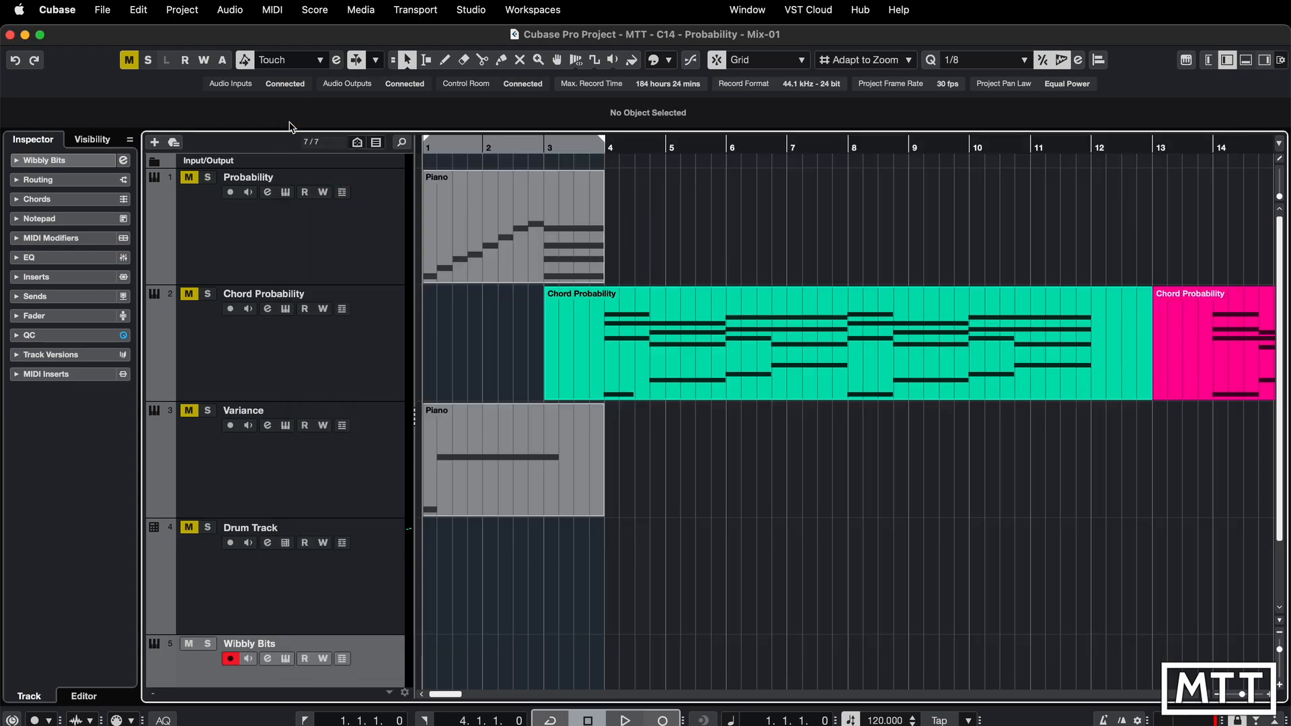
click(290, 117)
- Open the Wibbly Bits pattern editor and set the first two lanes' pitches to C3 and E3
click(344, 630)
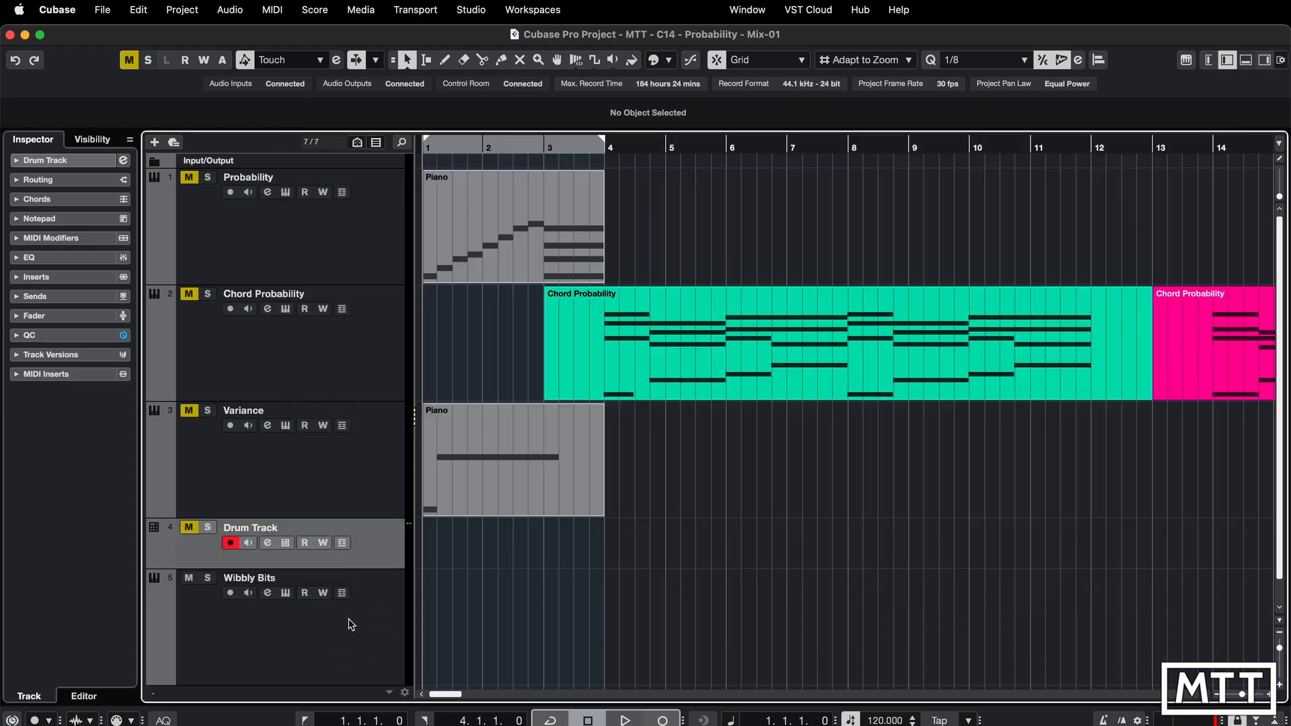
click(351, 624)
key(super+e)
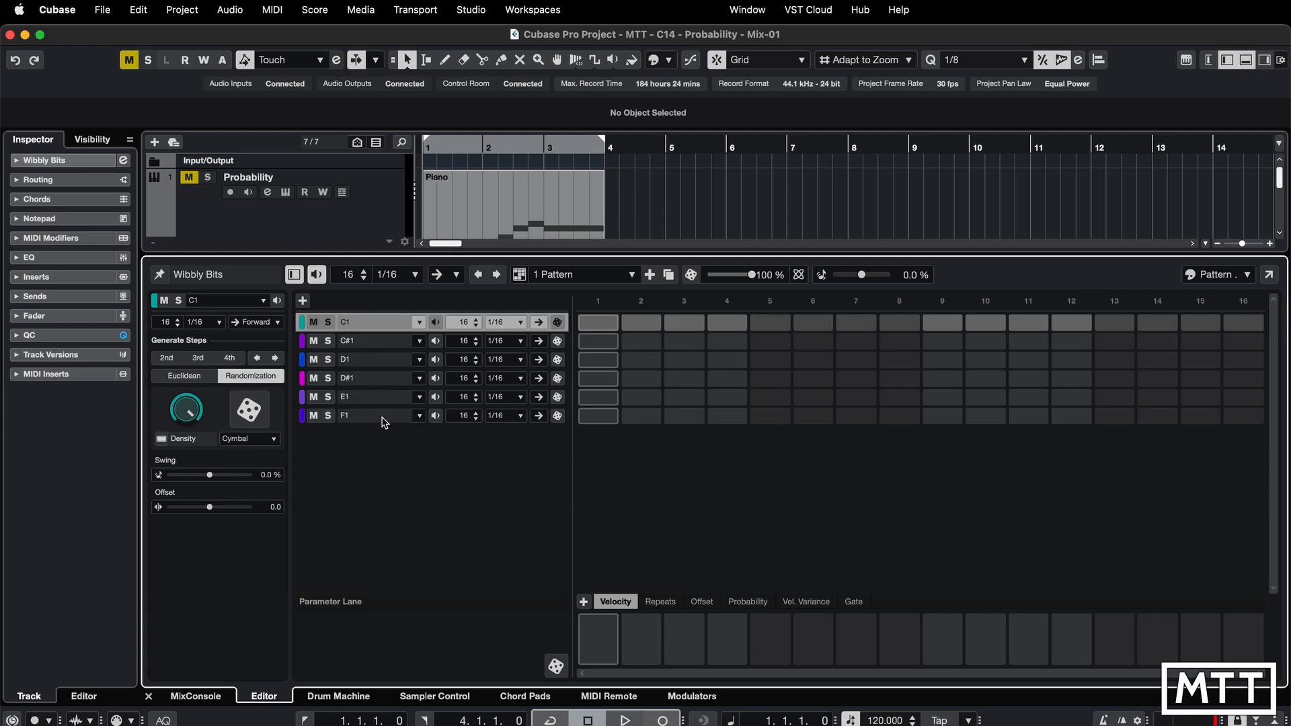
click(417, 323)
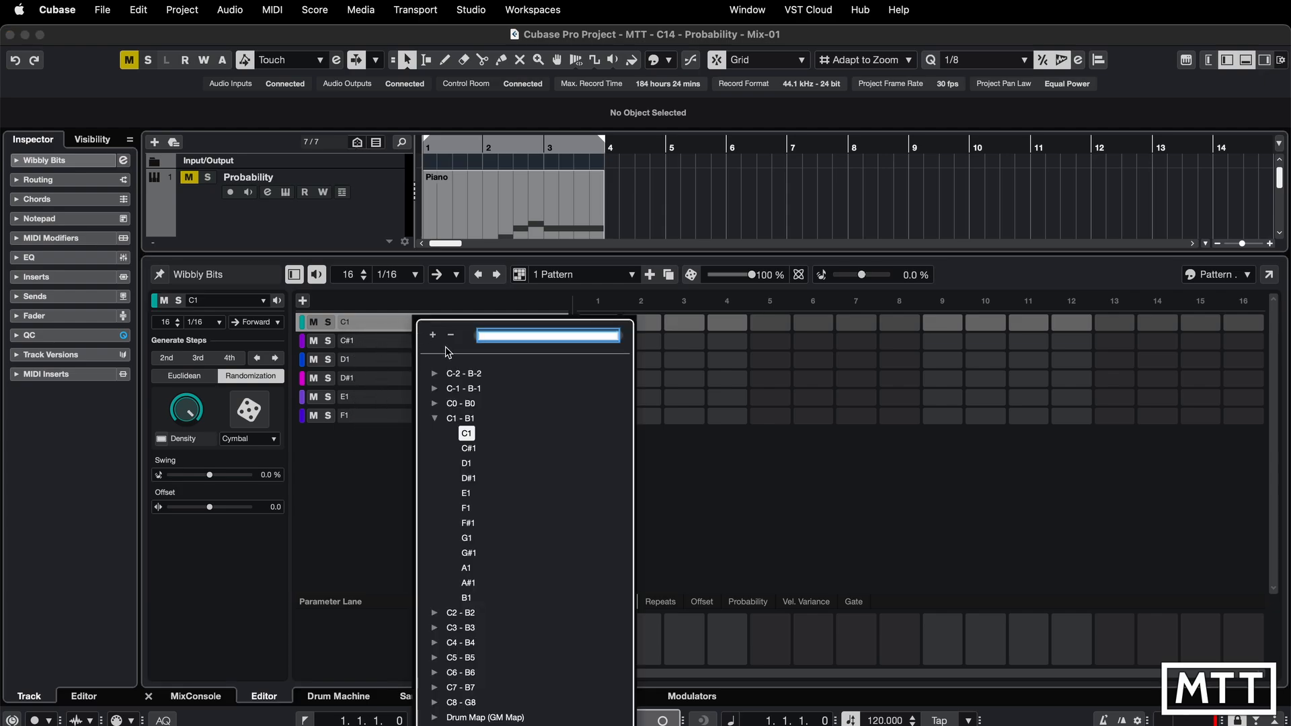
text(c3)
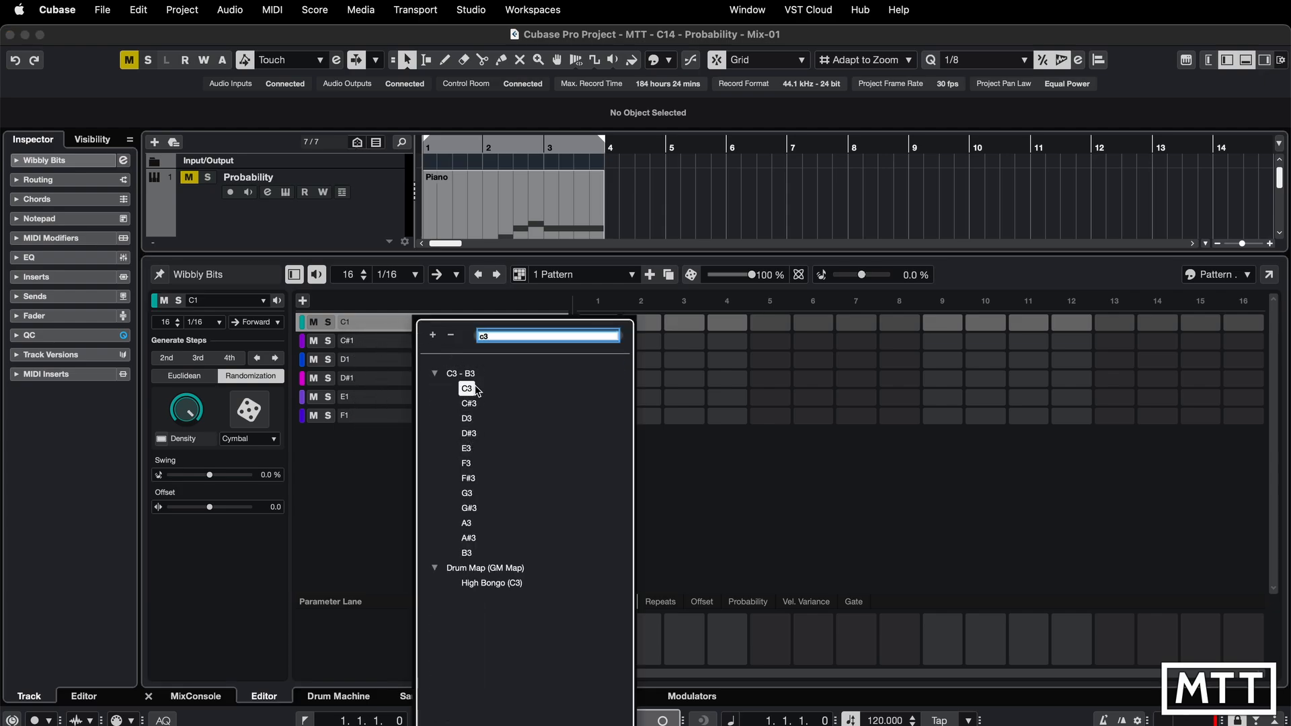
click(469, 390)
click(419, 343)
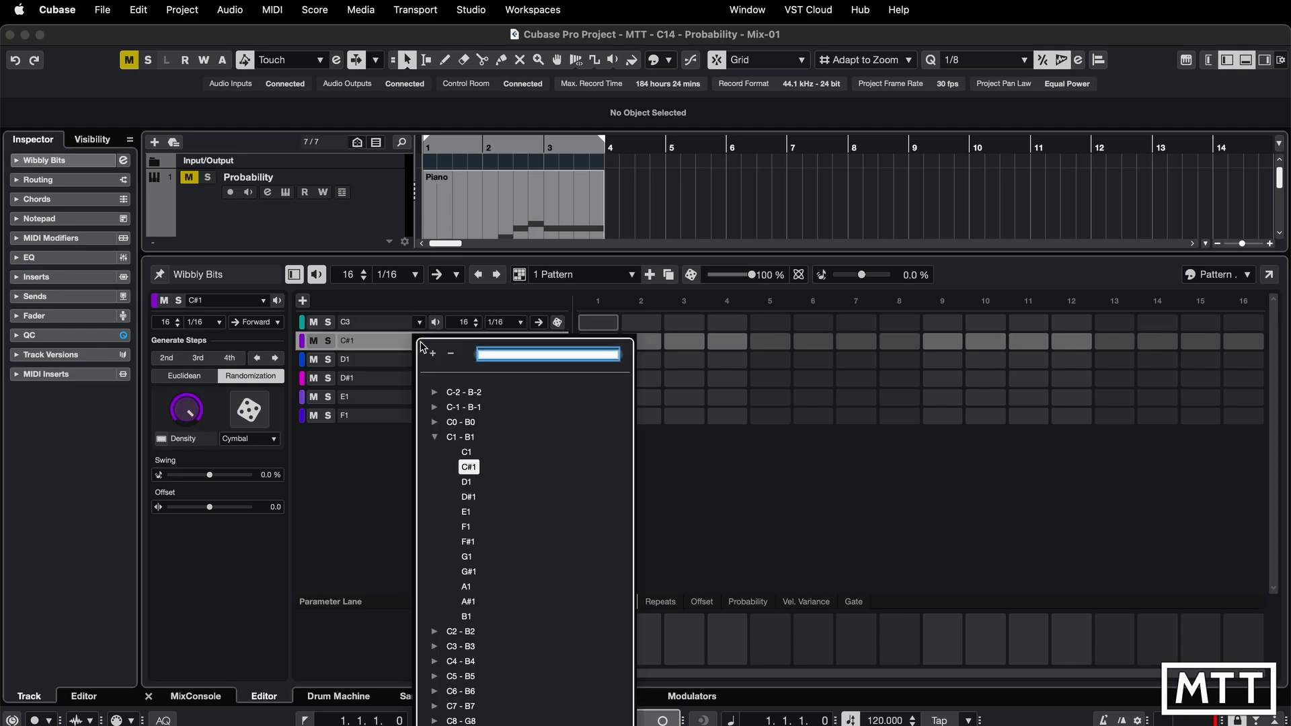
text(e3)
click(467, 392)
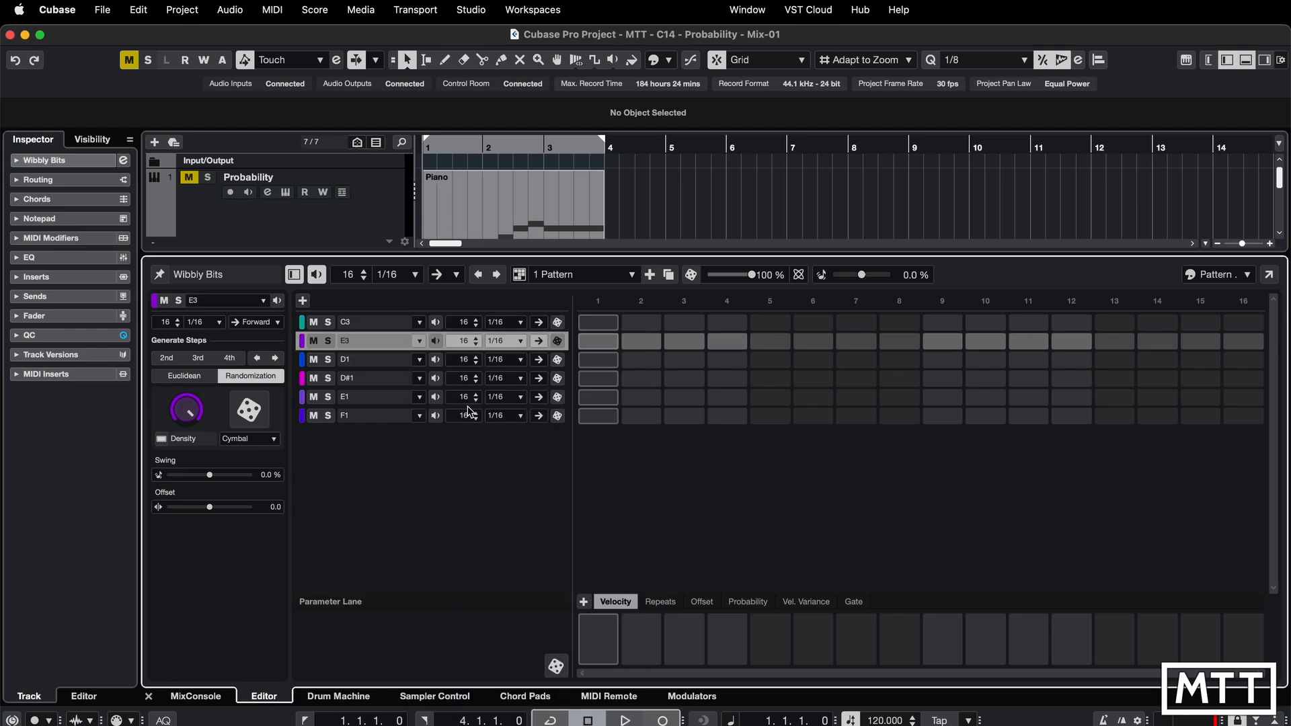
- Set the third and fourth lanes' pitches to G3 and B3
click(419, 360)
text(g3)
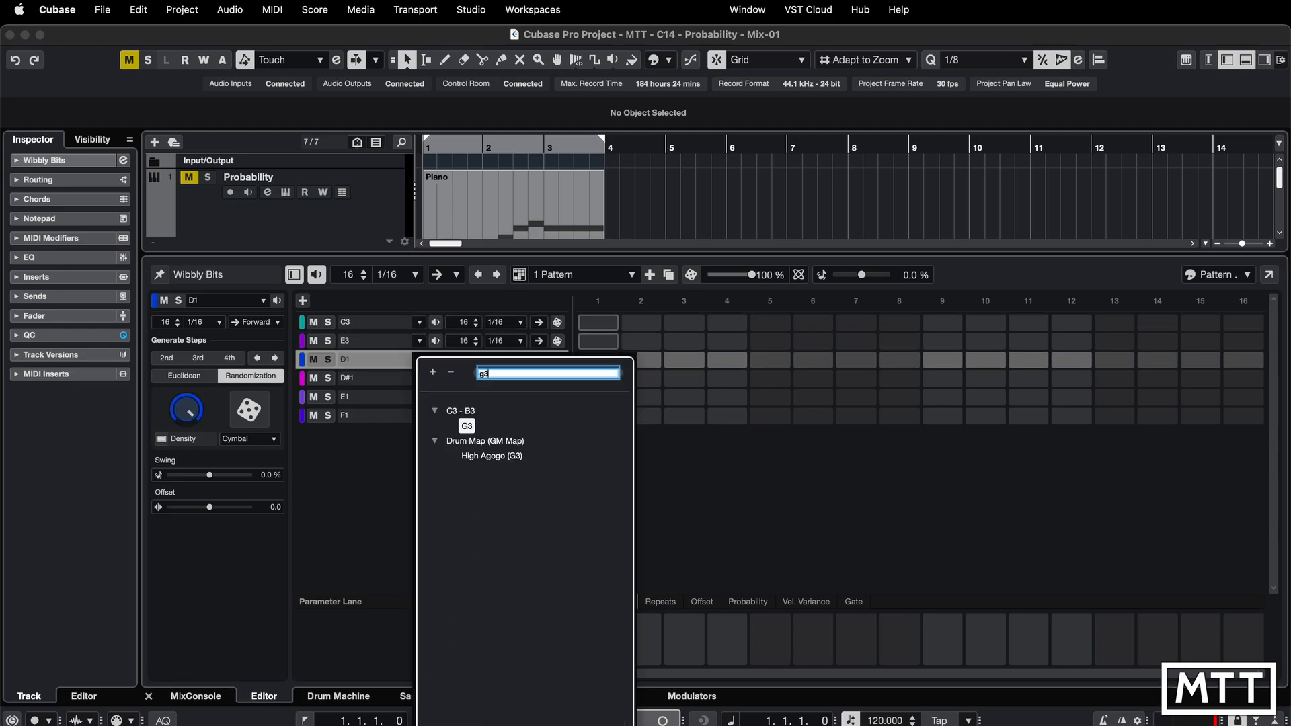
click(466, 425)
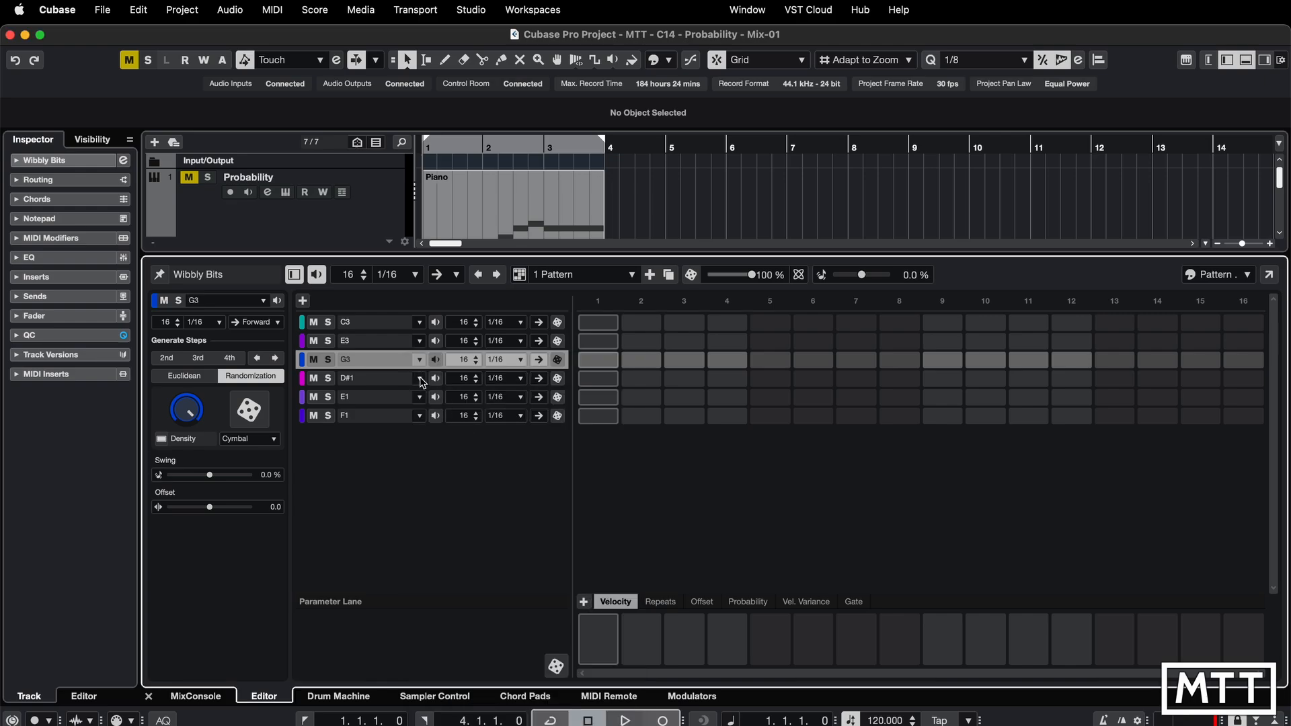
click(419, 378)
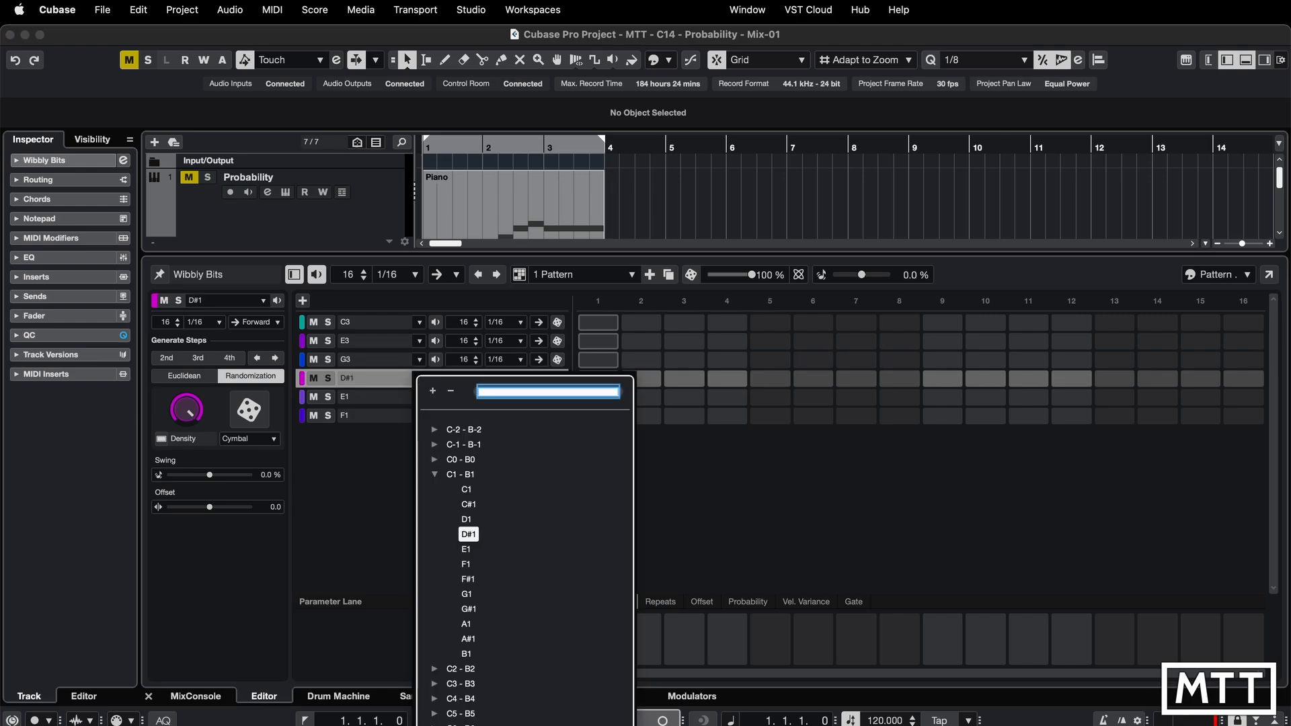
text(b3)
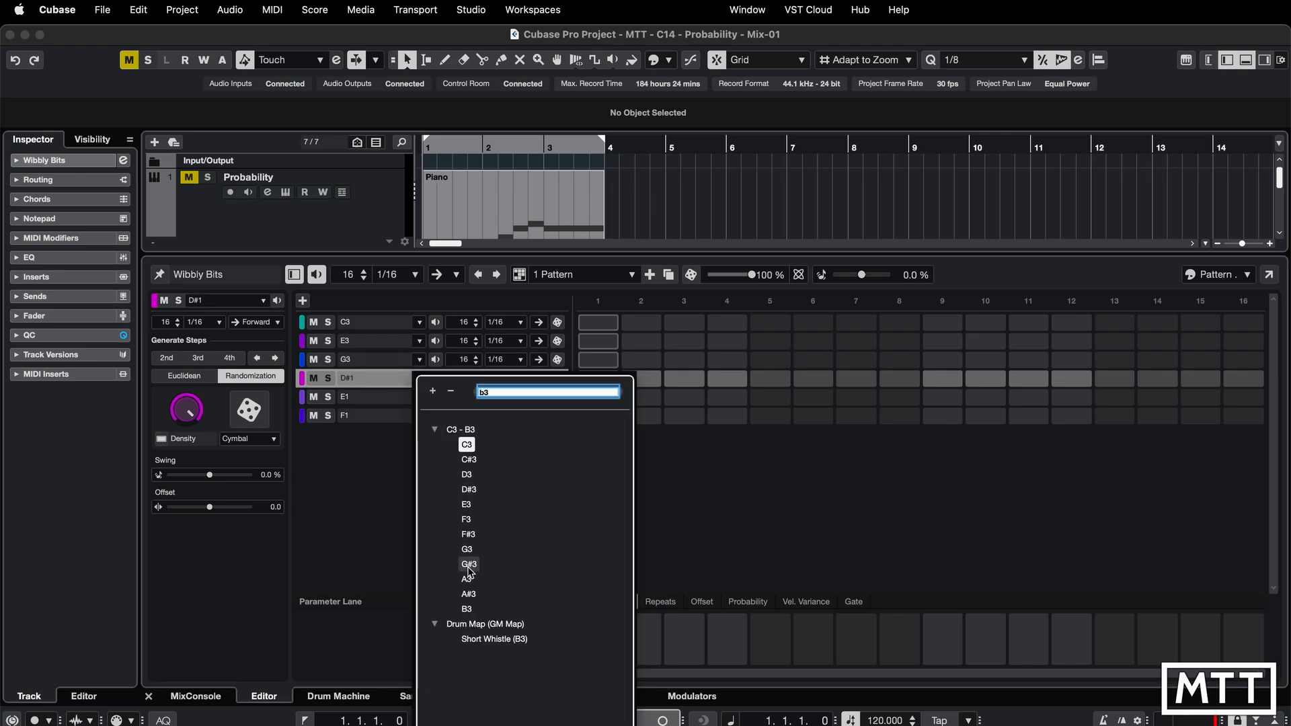
click(470, 608)
- Set the fifth and sixth lanes' pitches to D4 and F4
click(420, 397)
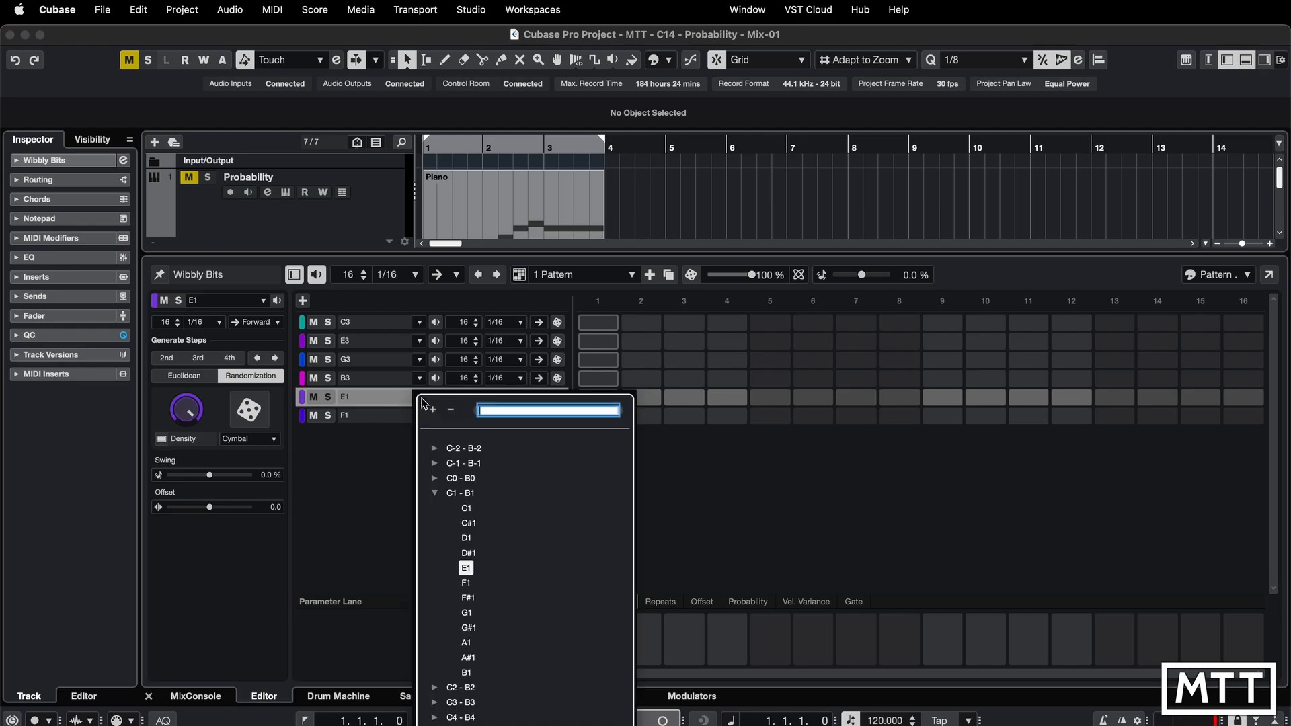
text(d4)
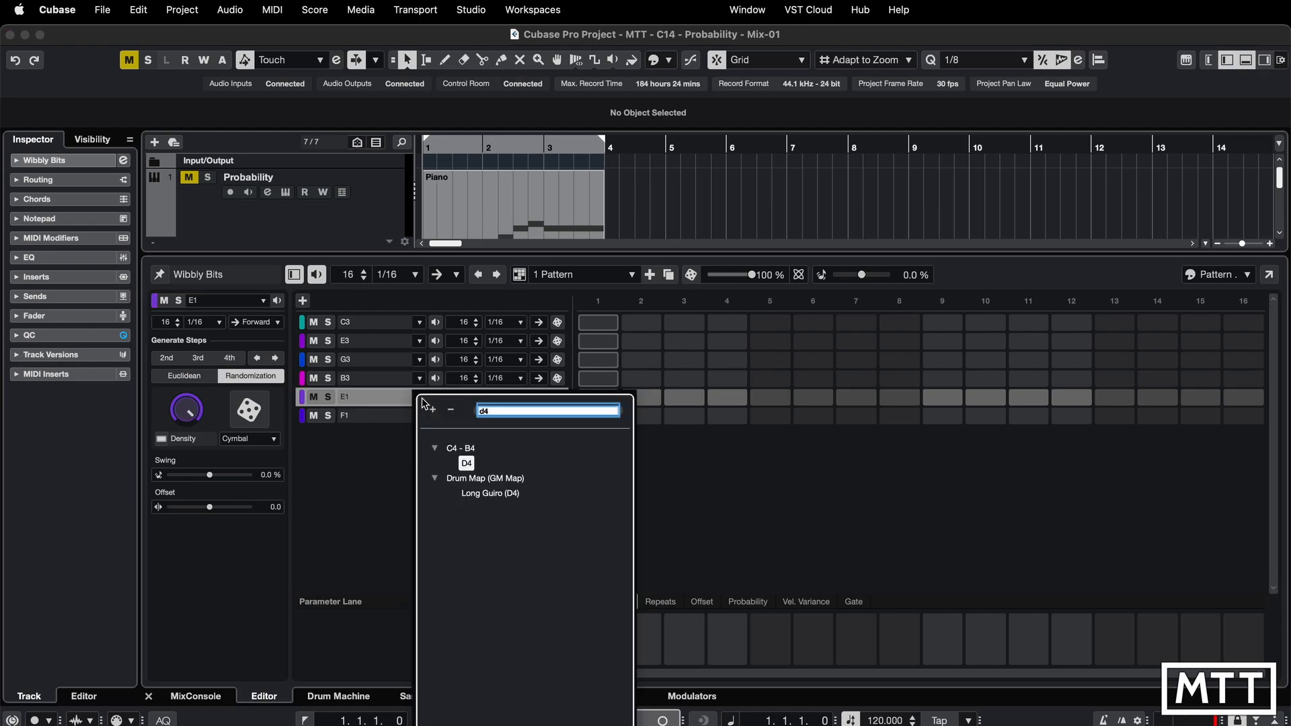
click(466, 463)
click(422, 417)
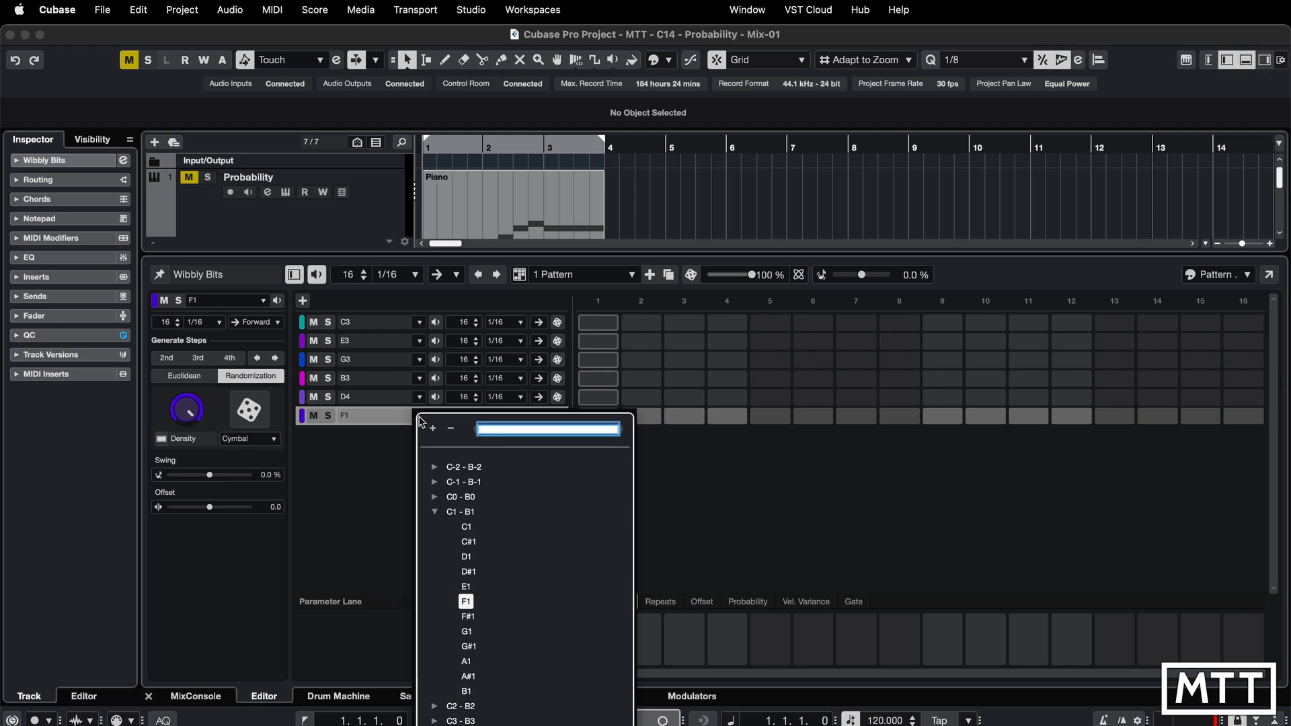
text(f4)
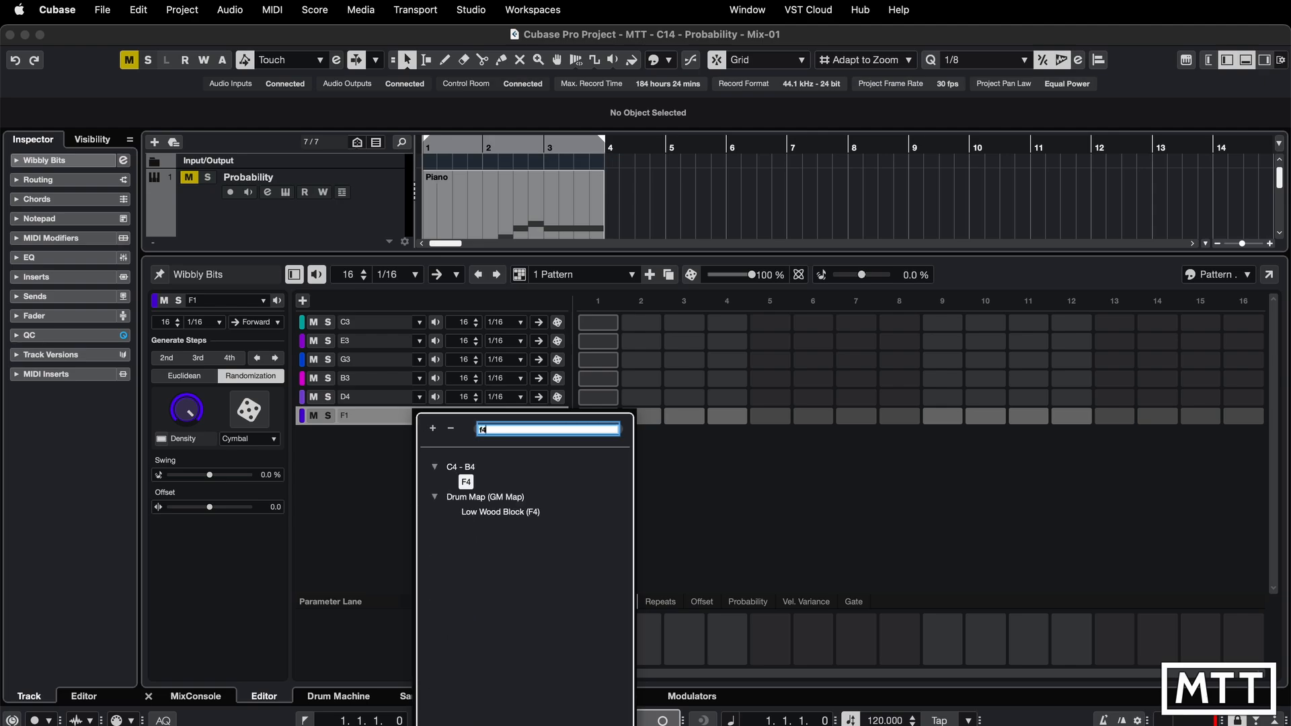
click(466, 482)
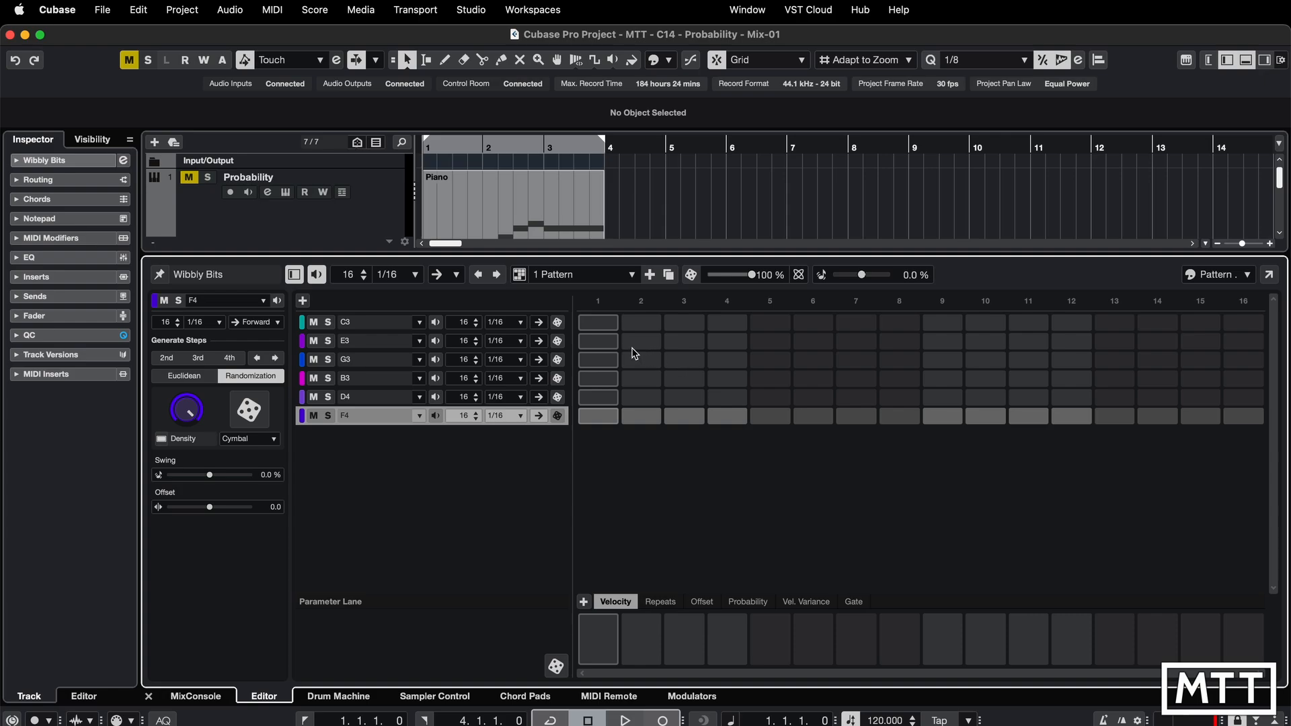
- Activate step 1 on all six lanes and briefly play the pattern
drag(605, 323, 605, 441)
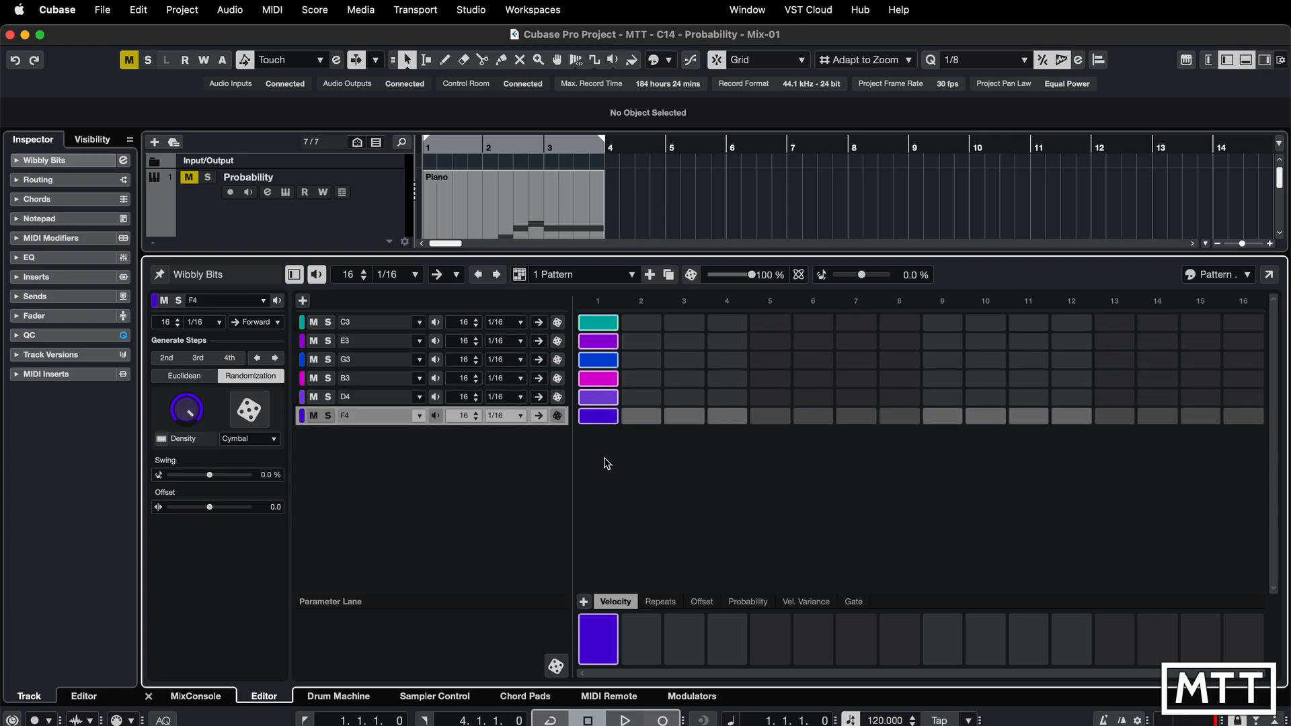
key(space)
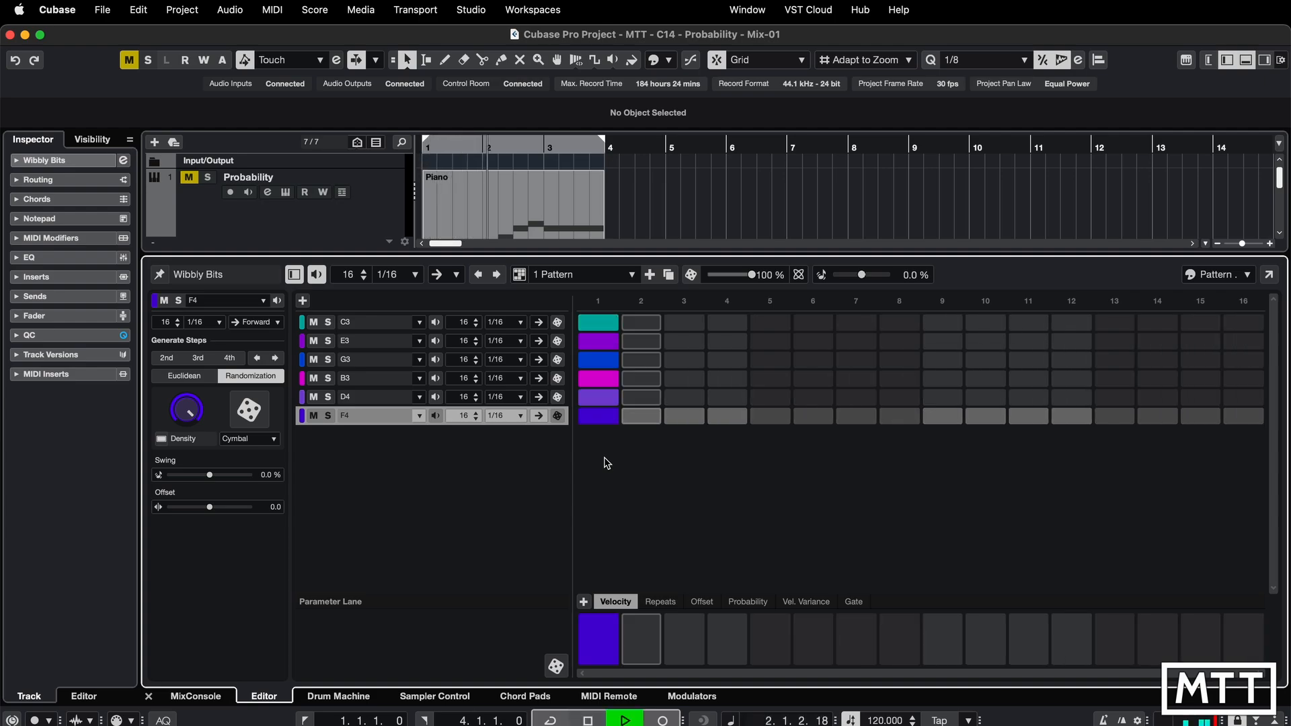
key(space)
- Set TAL-NoiseMaker's voices to 6 and close the plugin window
scroll(391, 232, down, 5)
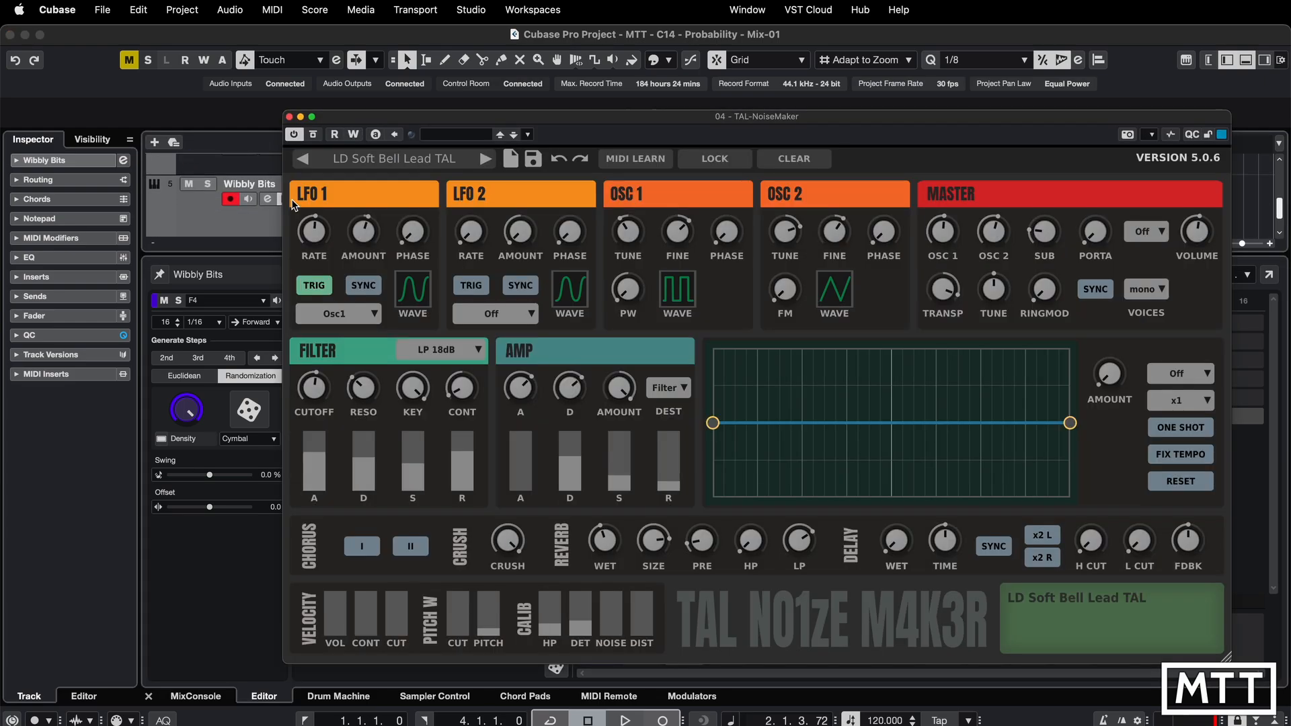
click(285, 199)
click(1157, 290)
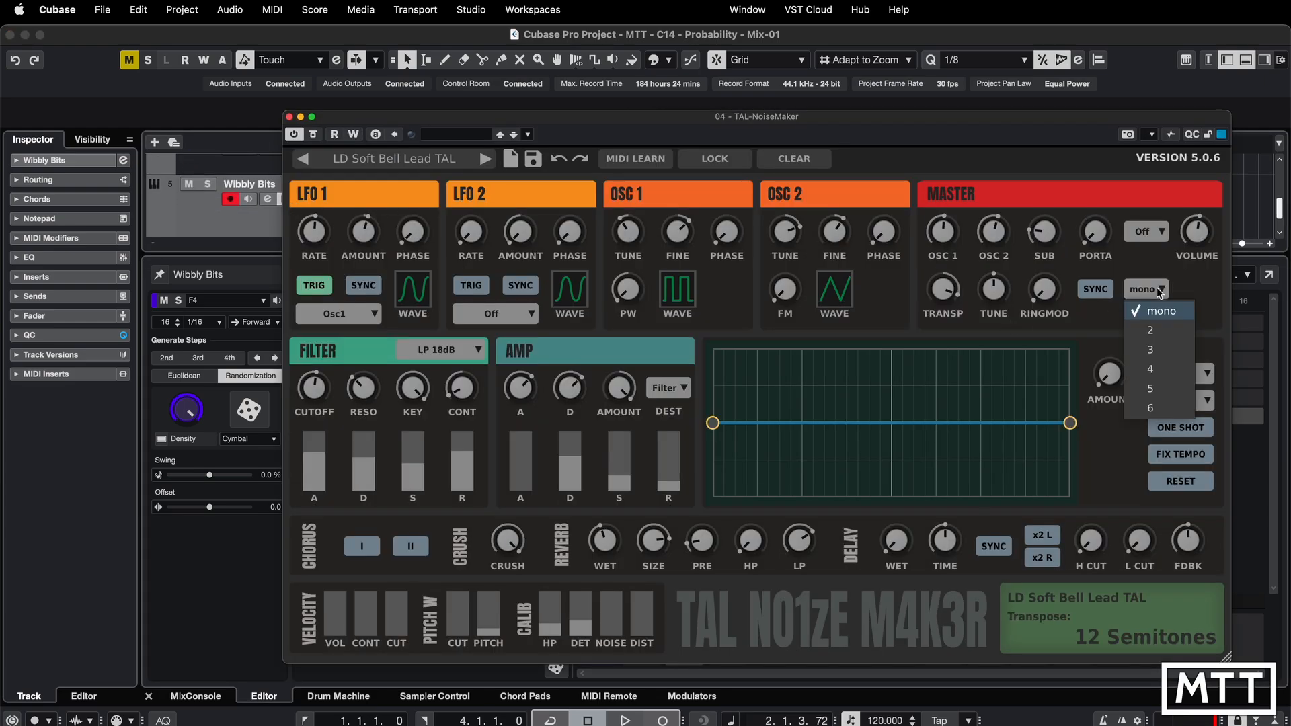
click(1158, 410)
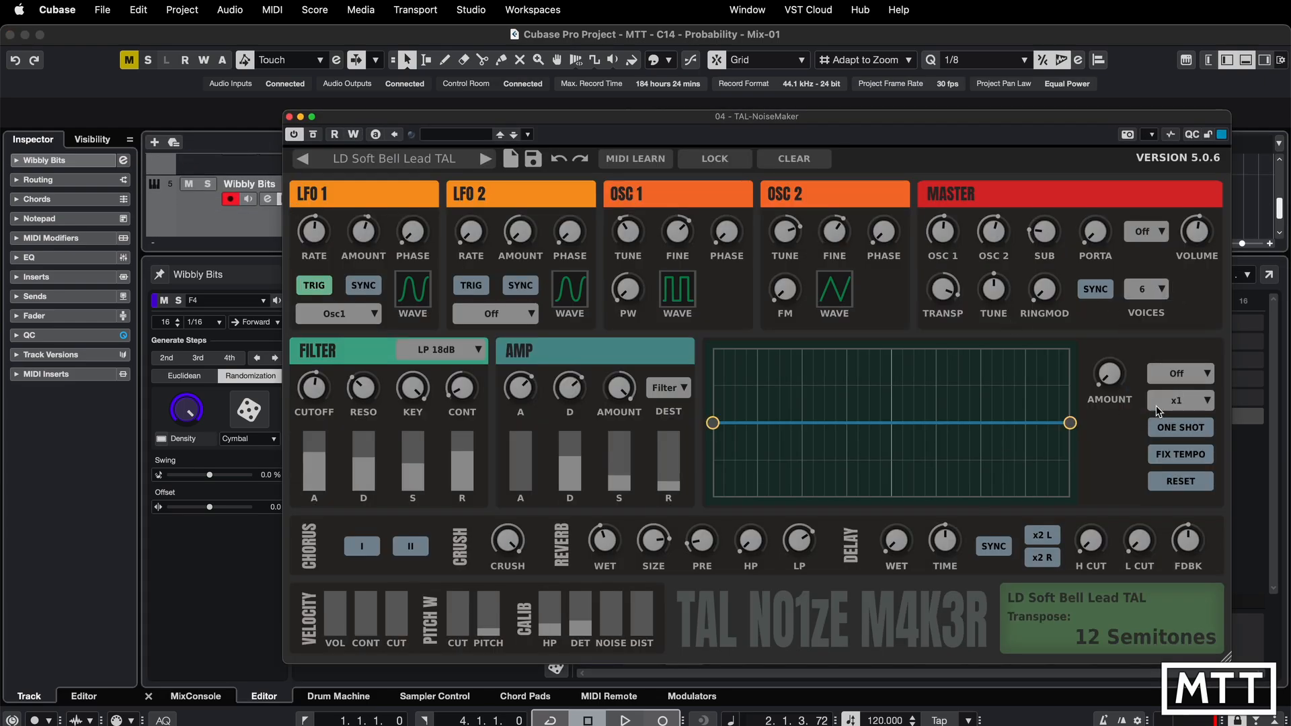
click(289, 117)
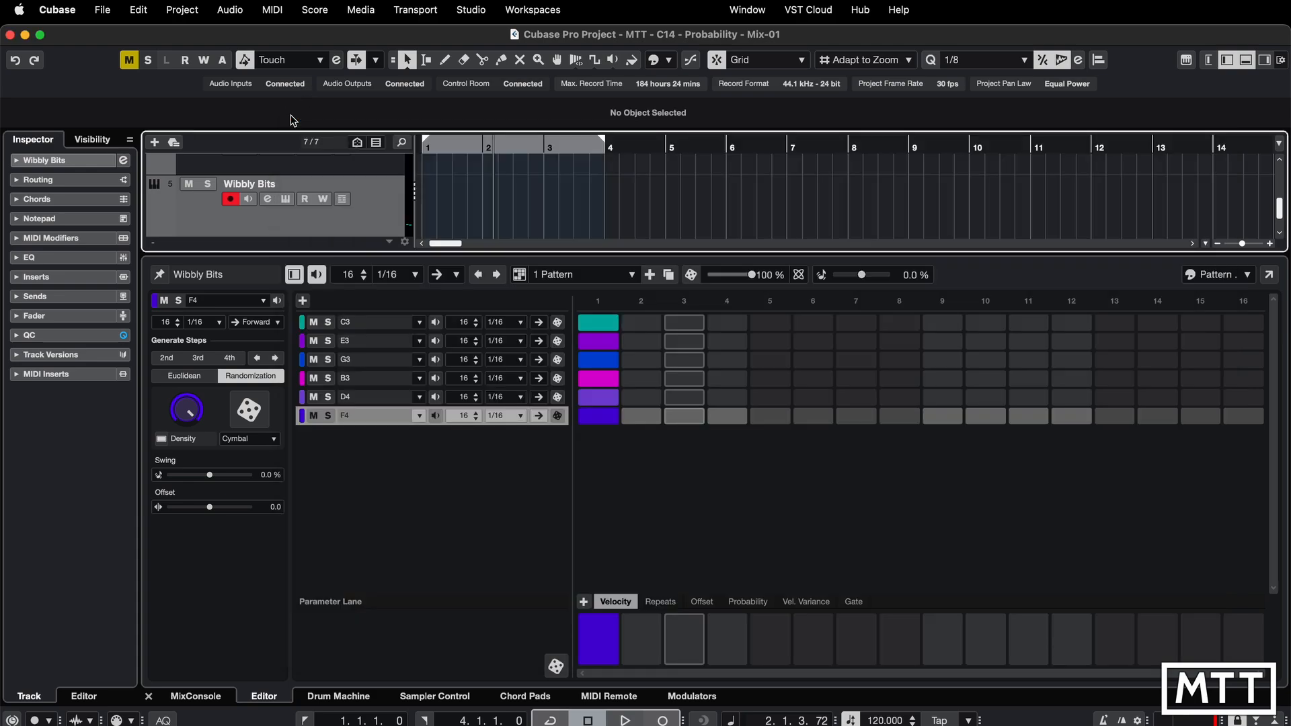
- Play the pattern briefly and deactivate step 1 on the E3, G3, B3, D4 and F4 lanes
key(space)
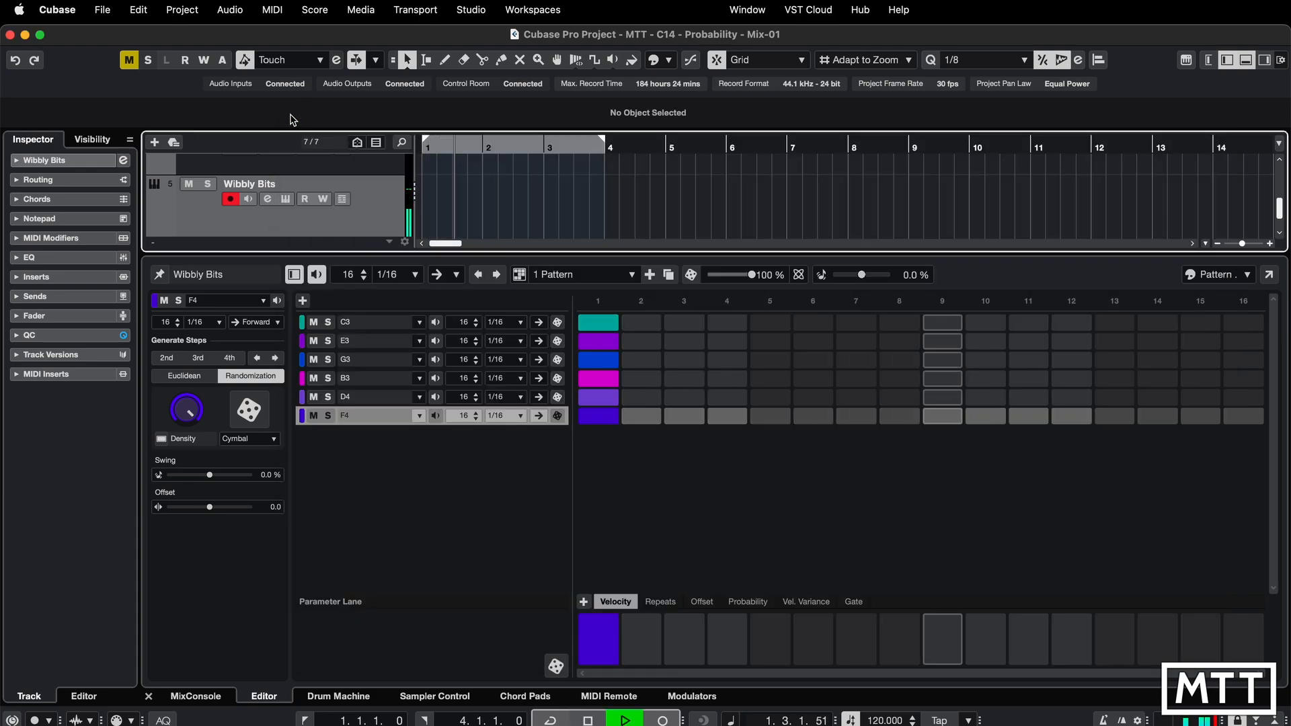
key(space)
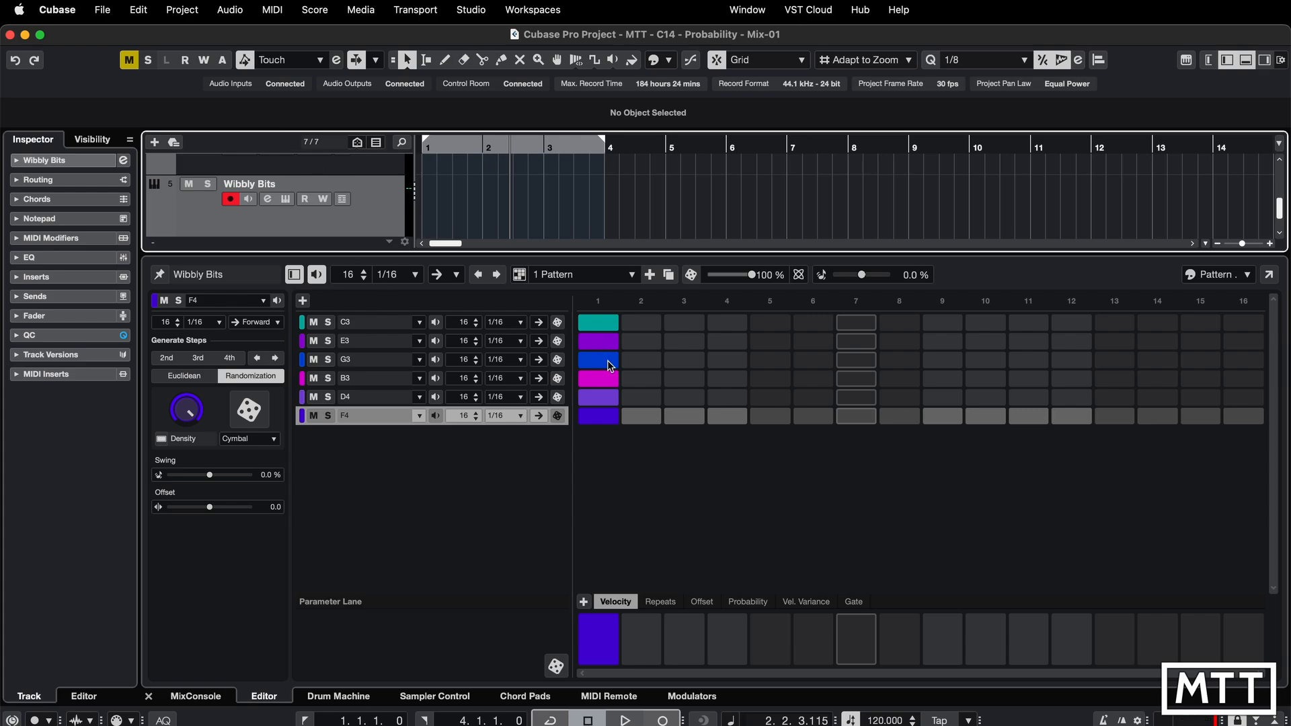
click(605, 341)
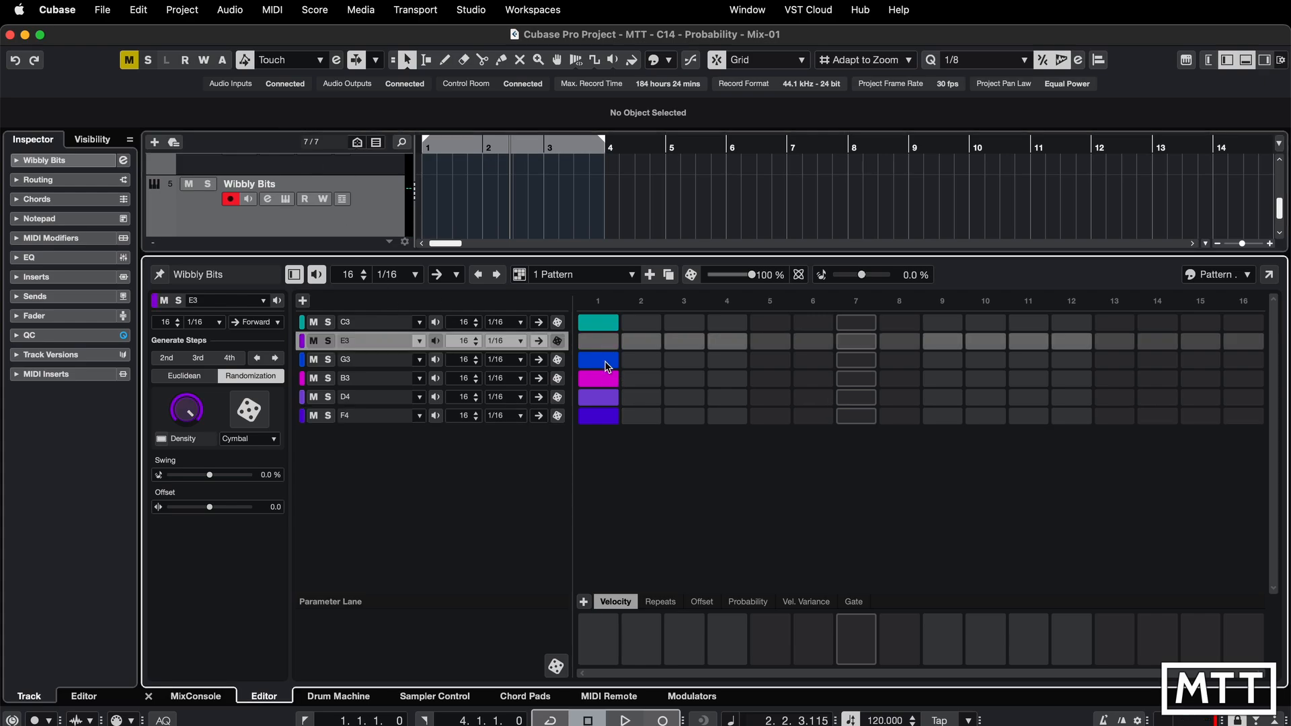
click(605, 360)
click(605, 379)
click(605, 396)
click(605, 415)
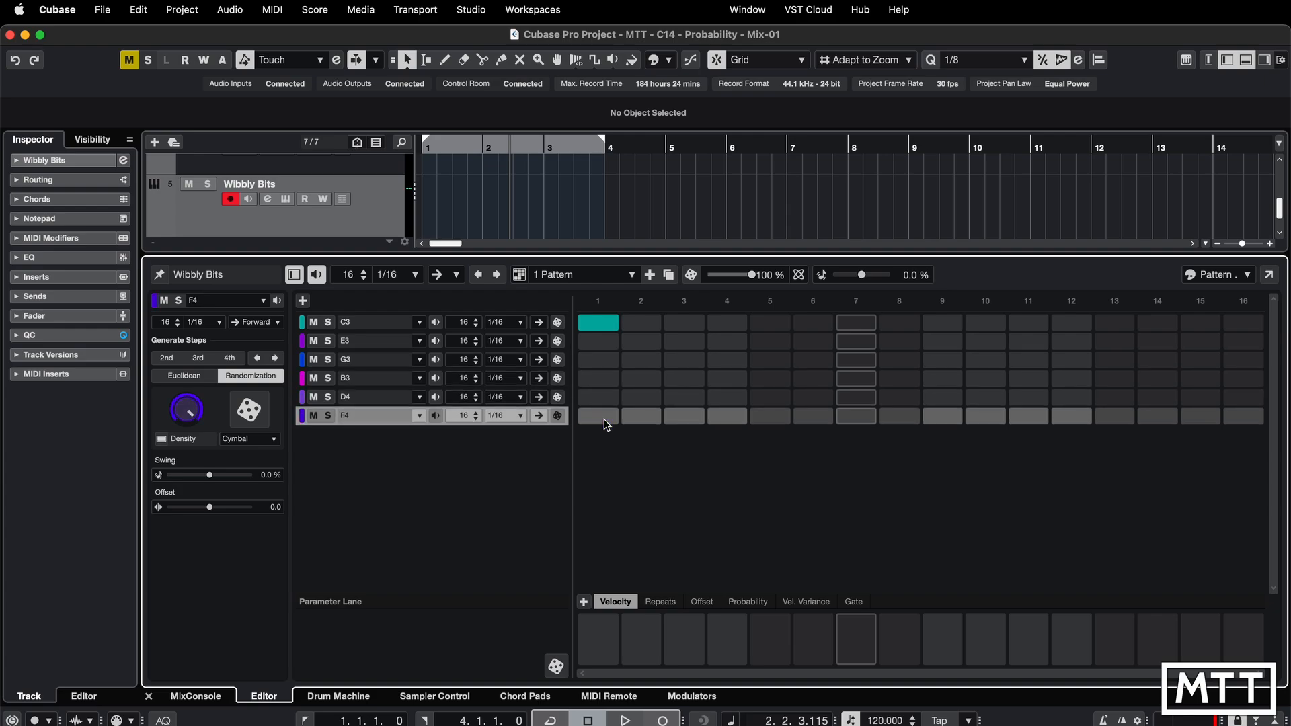
- Shorten the E3 lane to 11 steps and the G3 lane to 9 steps
click(477, 344)
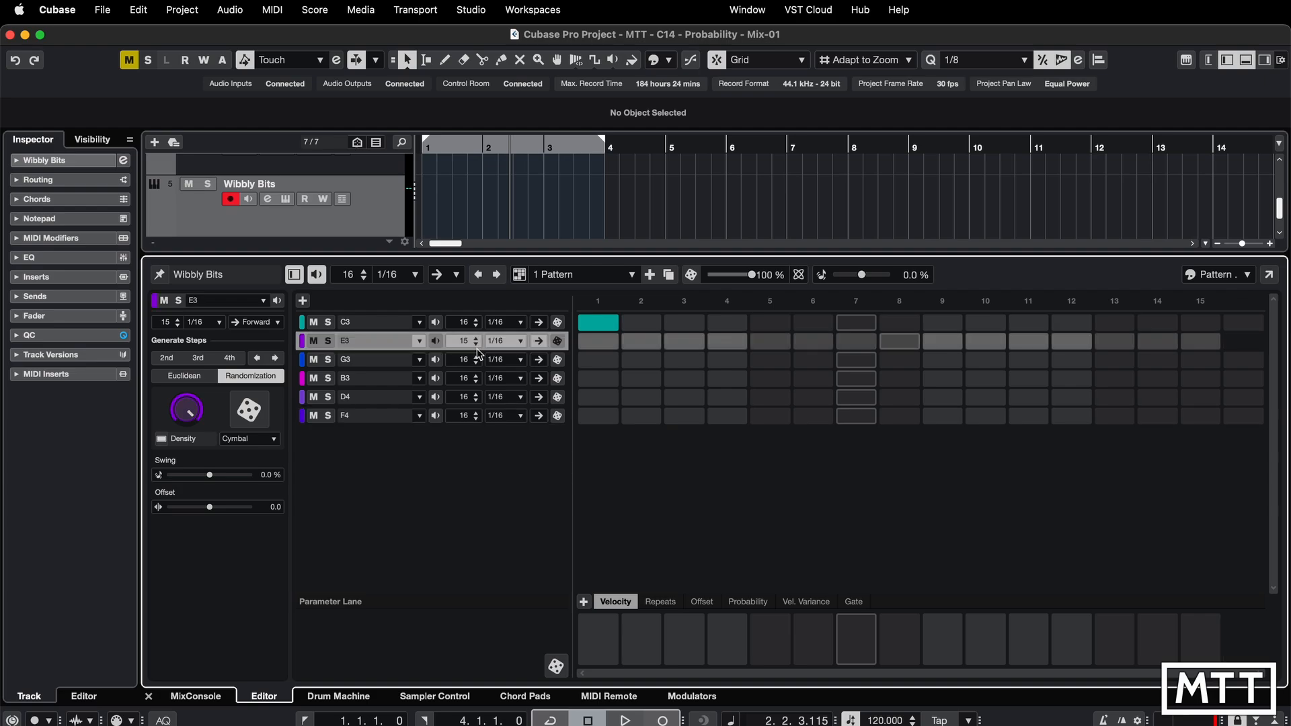
click(477, 345)
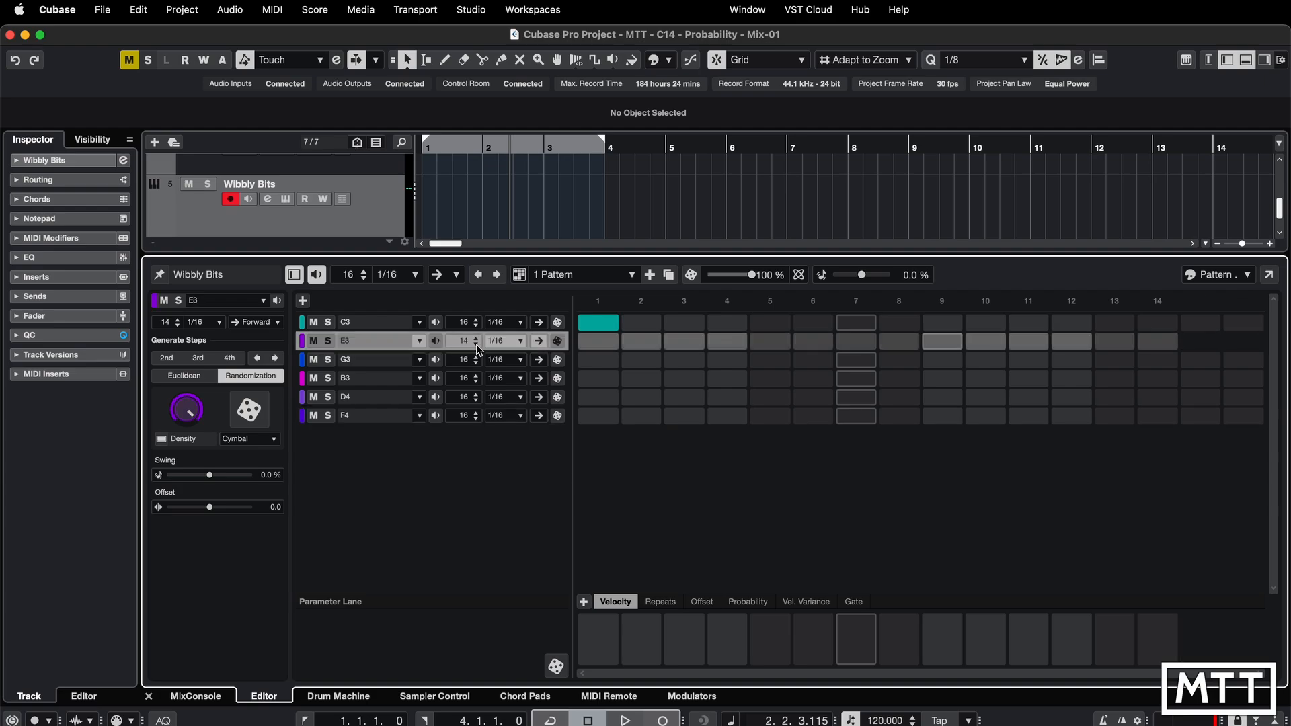
click(477, 345)
click(477, 344)
click(477, 345)
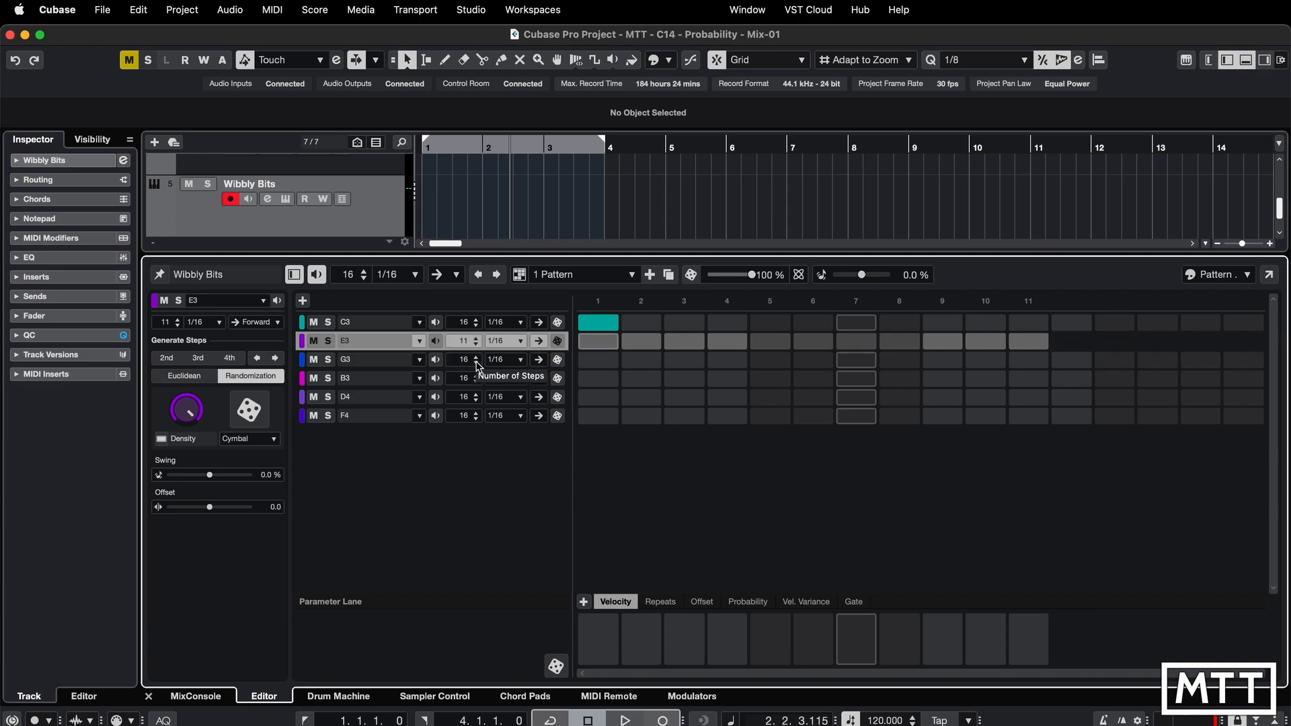
click(476, 363)
click(476, 363)
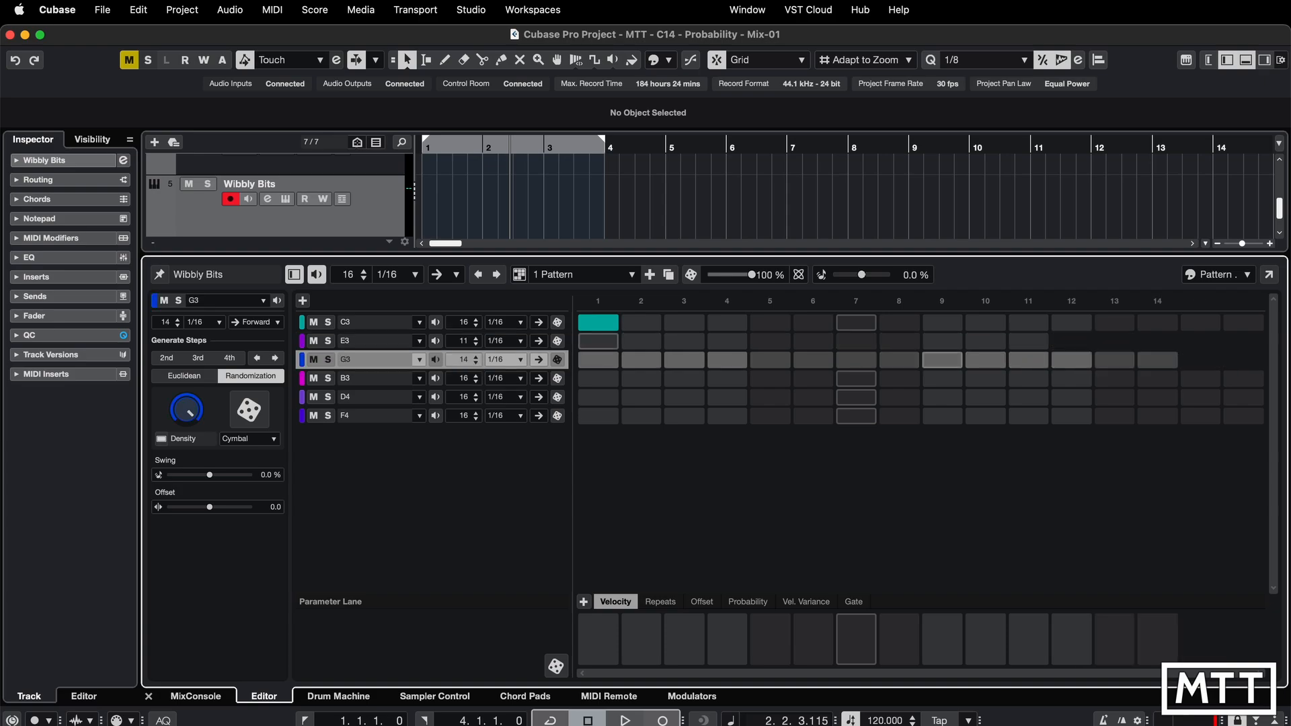
click(476, 364)
click(476, 364)
click(477, 364)
click(477, 363)
click(476, 363)
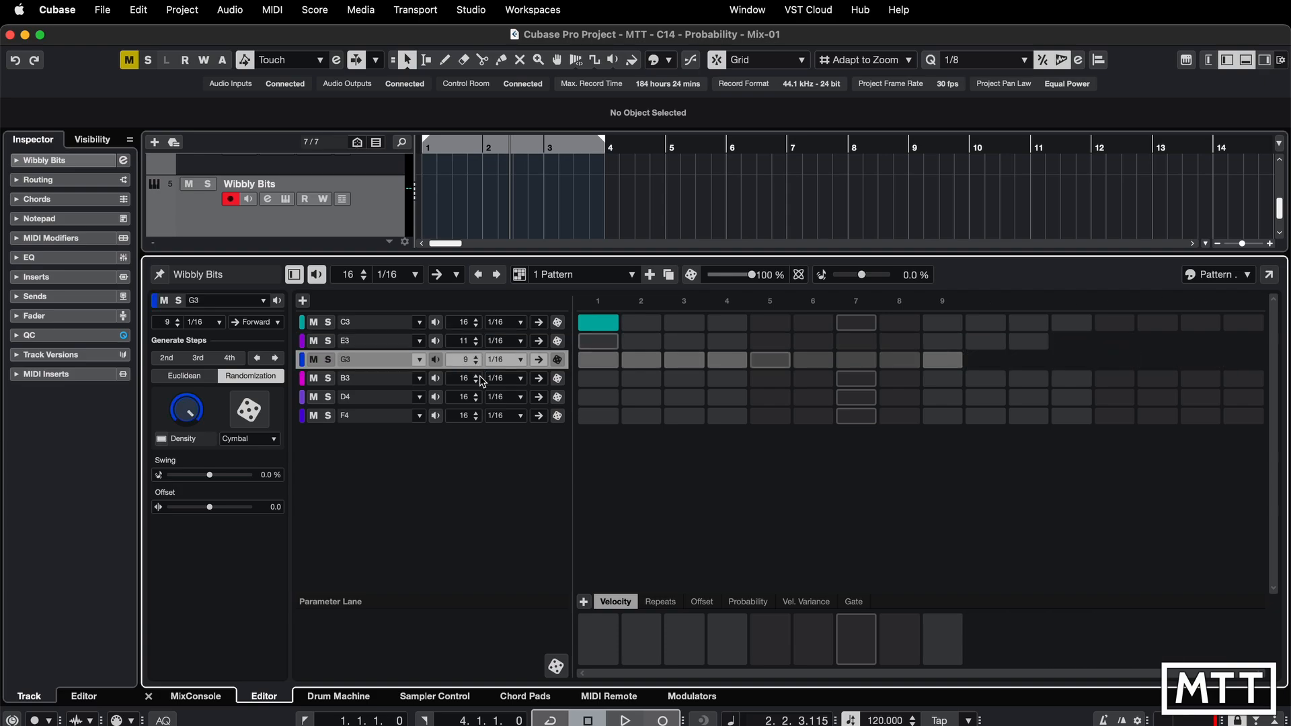
- Set the B3, D4 and F4 lanes' lengths to 13, 17 and 15 steps
click(476, 382)
click(476, 383)
click(476, 383)
click(476, 382)
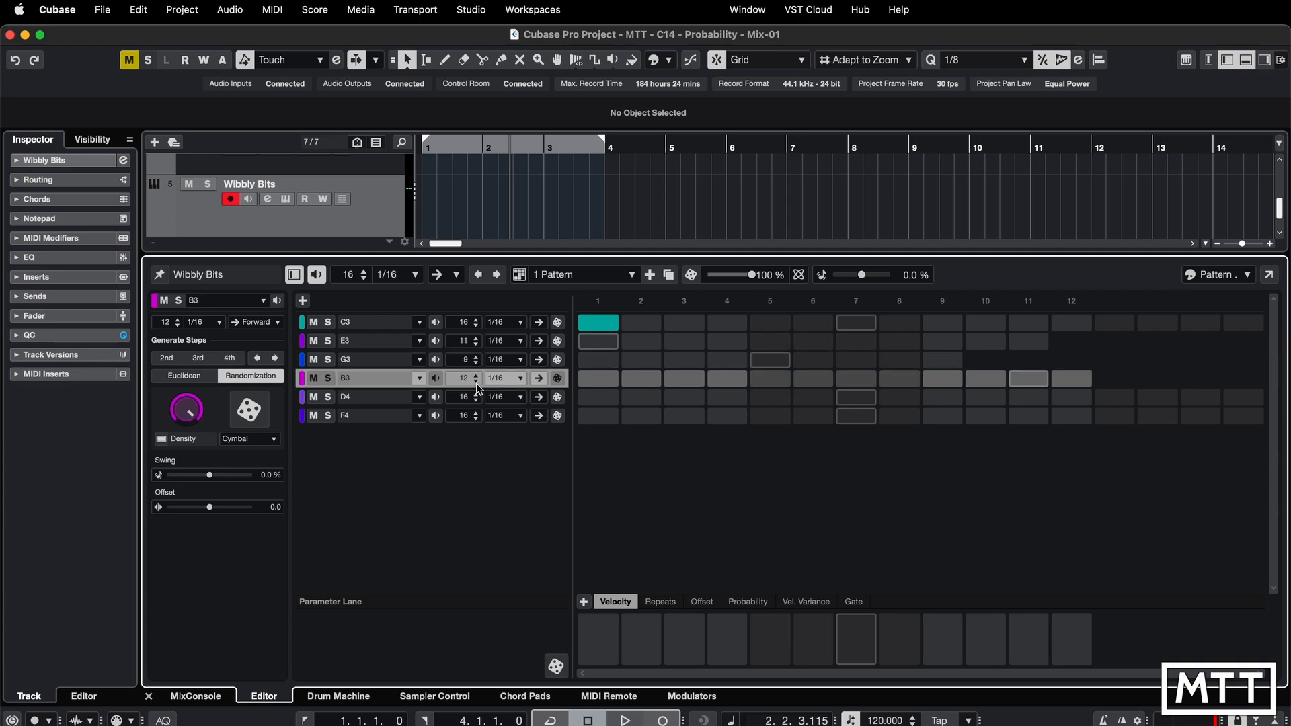
click(476, 383)
click(476, 376)
click(476, 376)
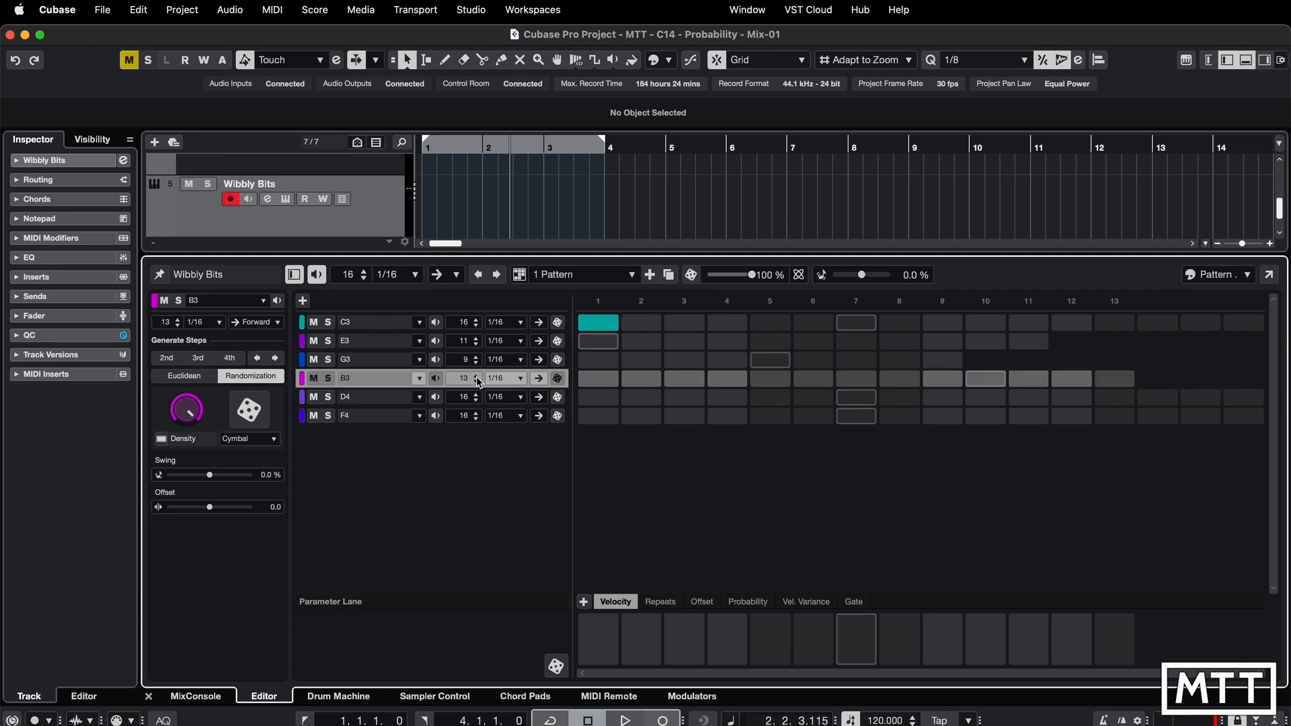
click(476, 394)
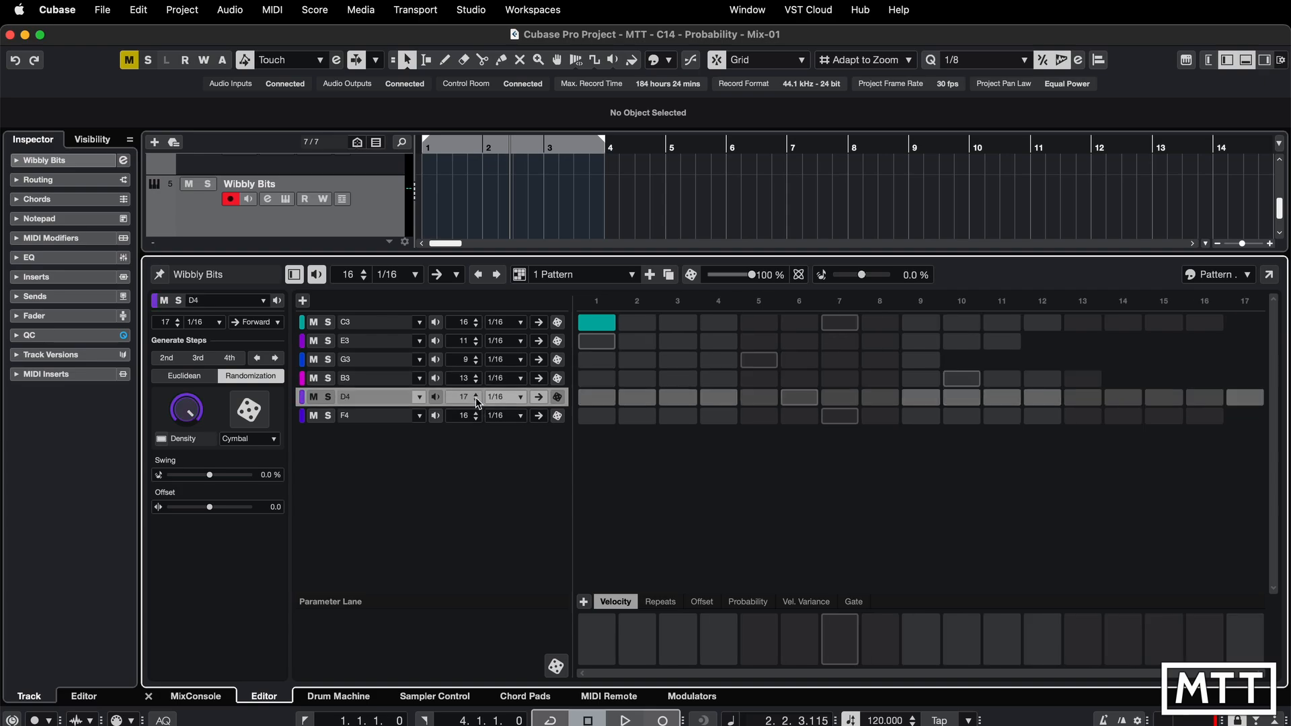
click(476, 419)
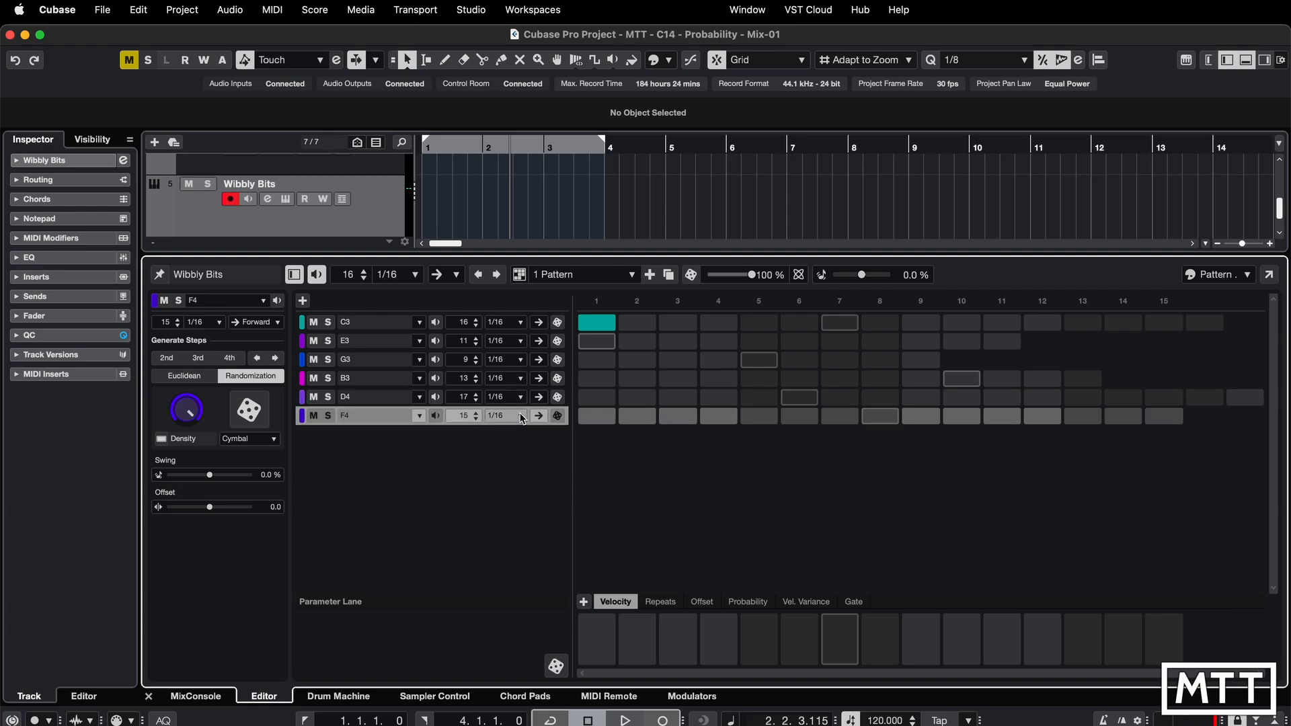
- Activate steps 5, 7, 10 and 14 on the C3 lane
click(757, 322)
click(845, 324)
click(968, 324)
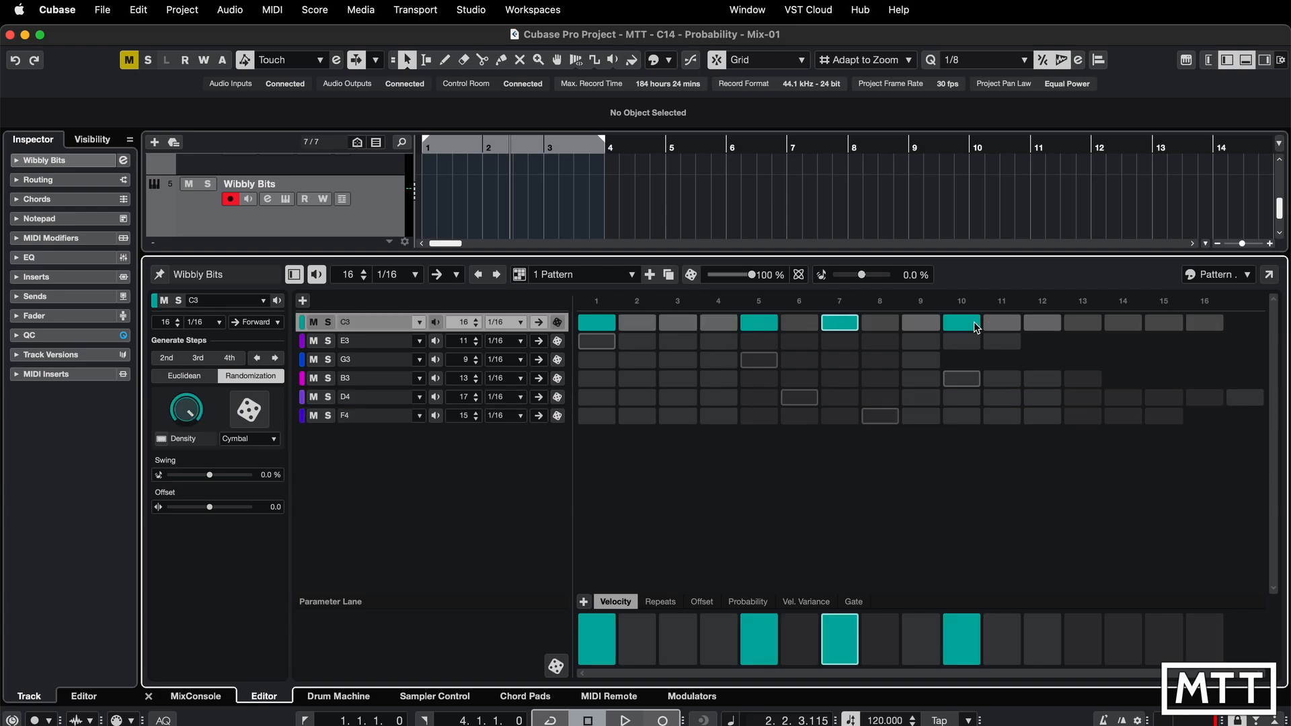
click(1127, 326)
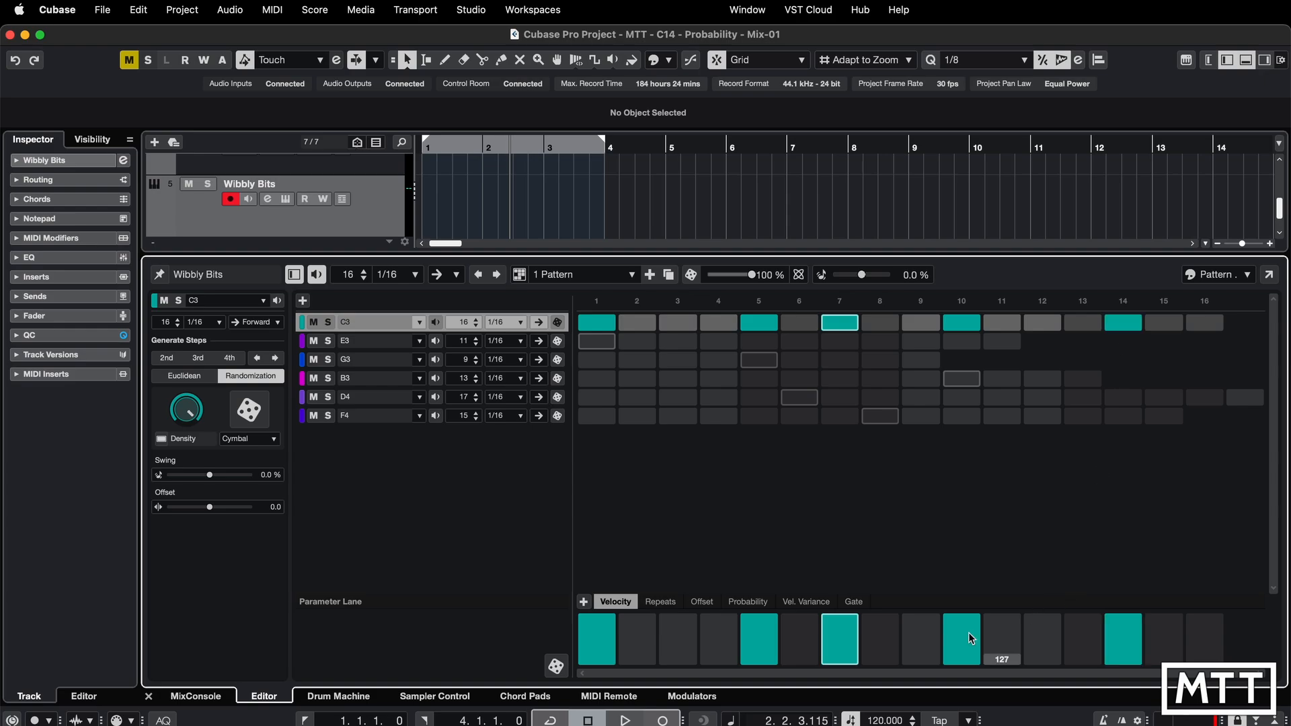
- Lower the play probability of C3's steps 5, 7, 10 and 14, step 5 to about 63%, and play the pattern
click(744, 602)
click(761, 631)
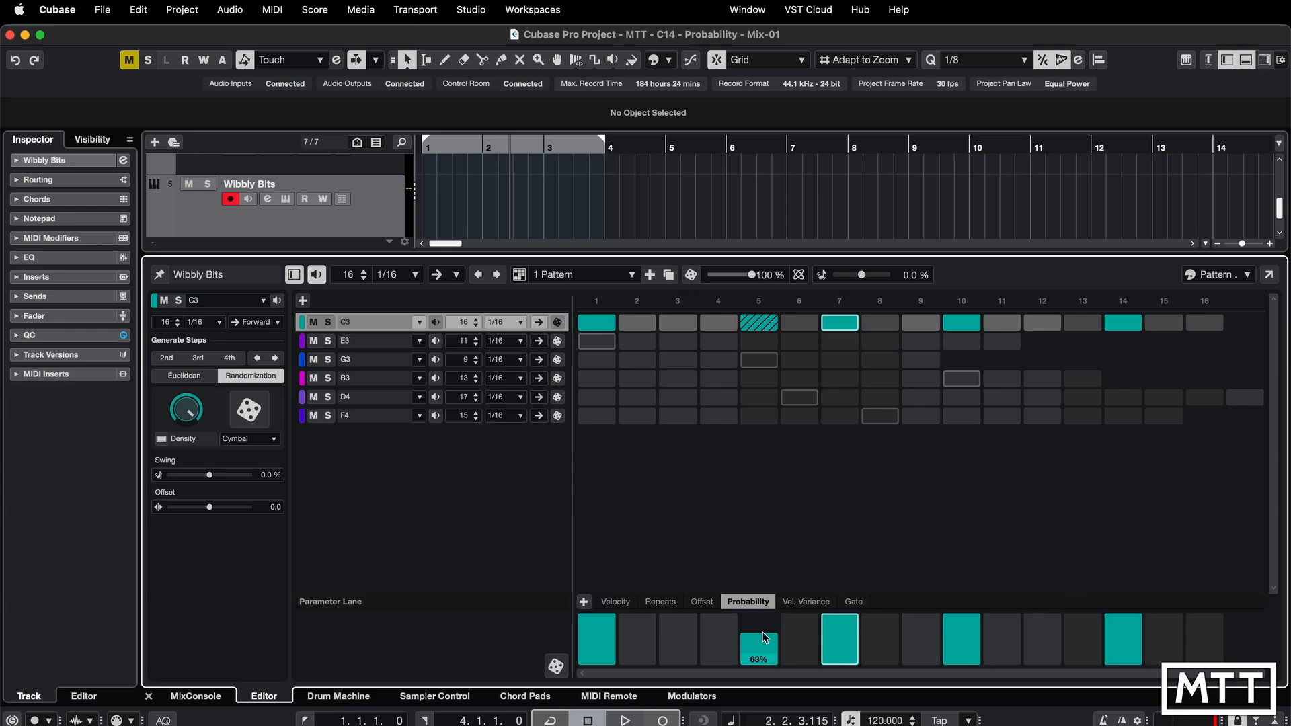
click(841, 645)
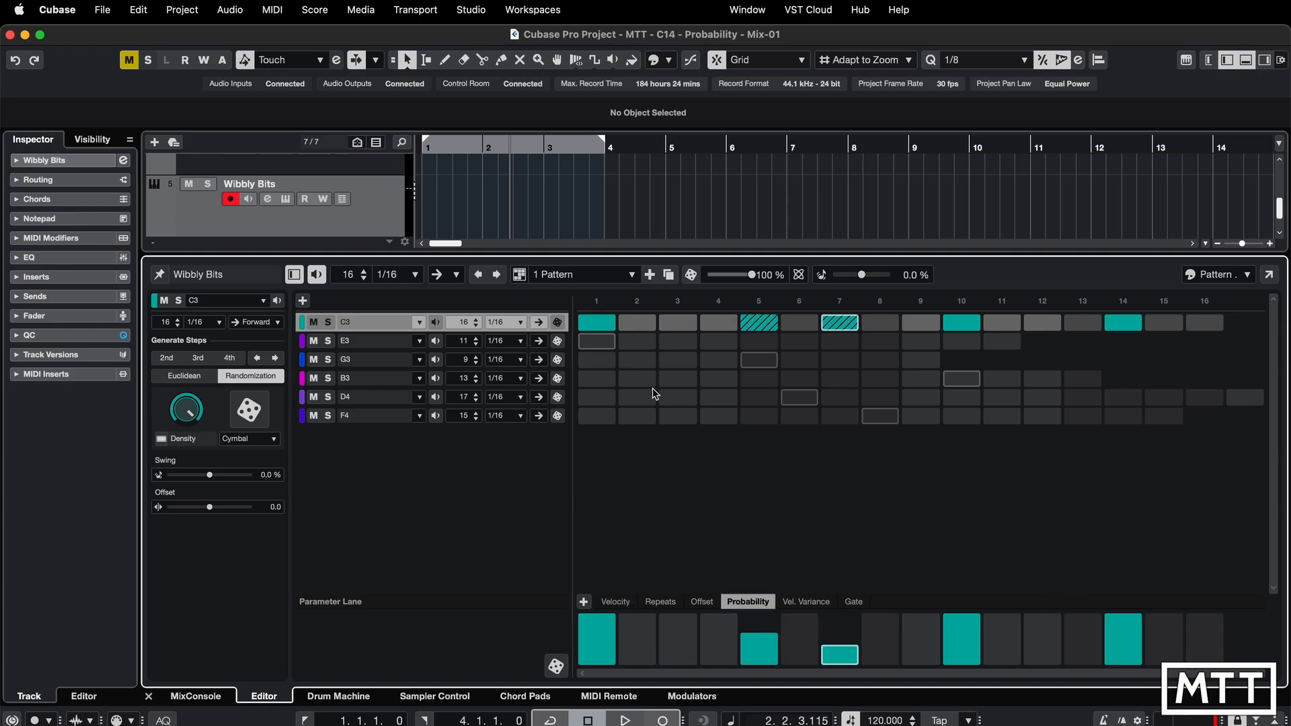
click(965, 634)
click(1135, 636)
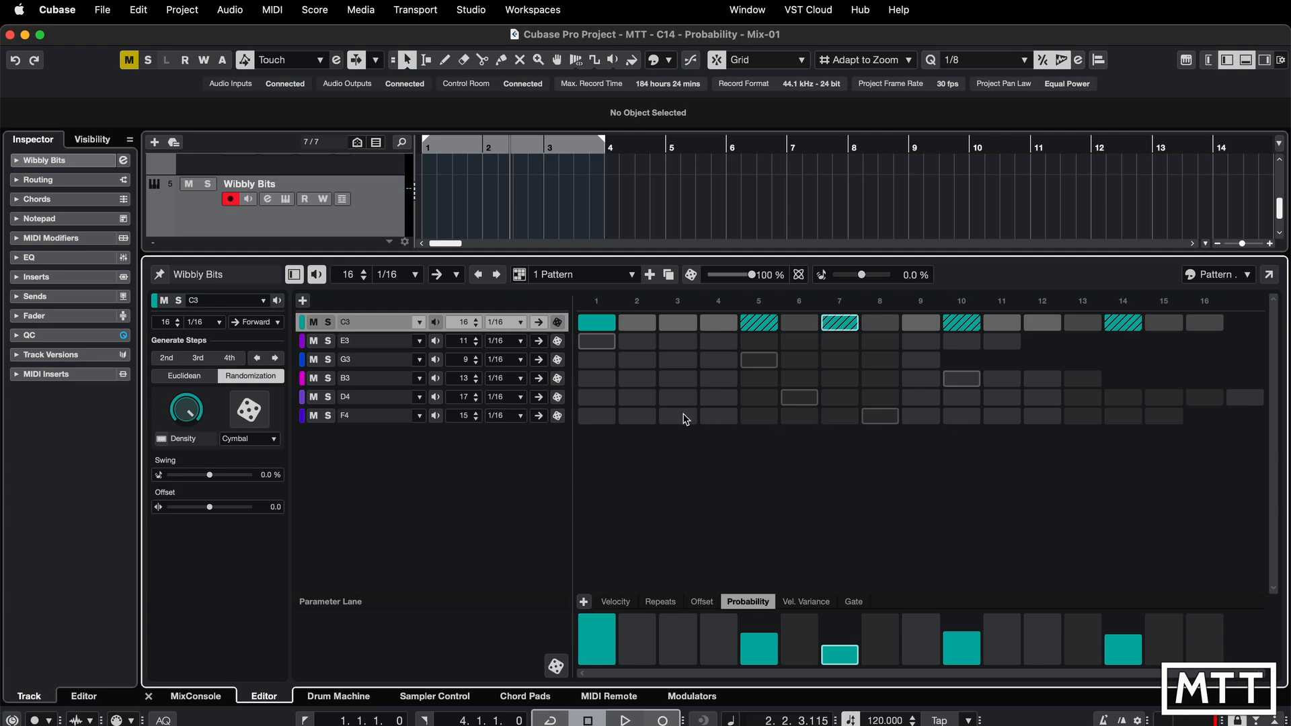
drag(840, 666, 841, 636)
key(space)
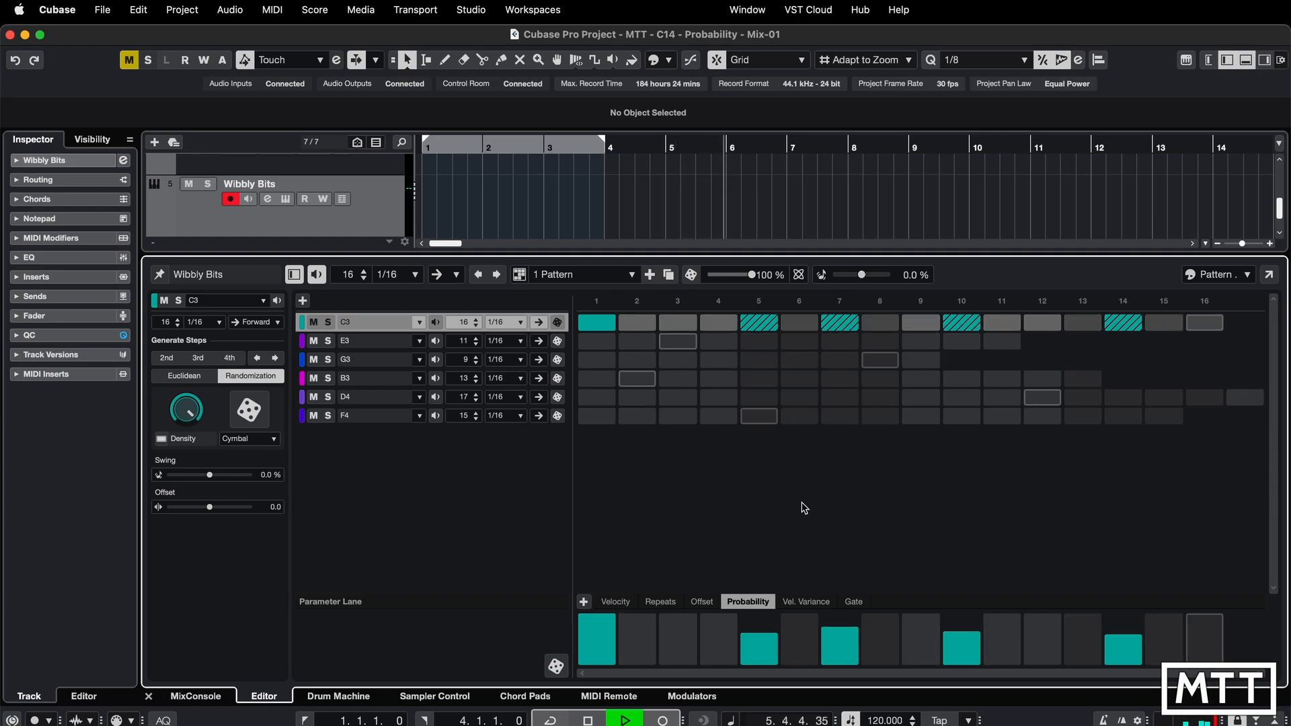
key(space)
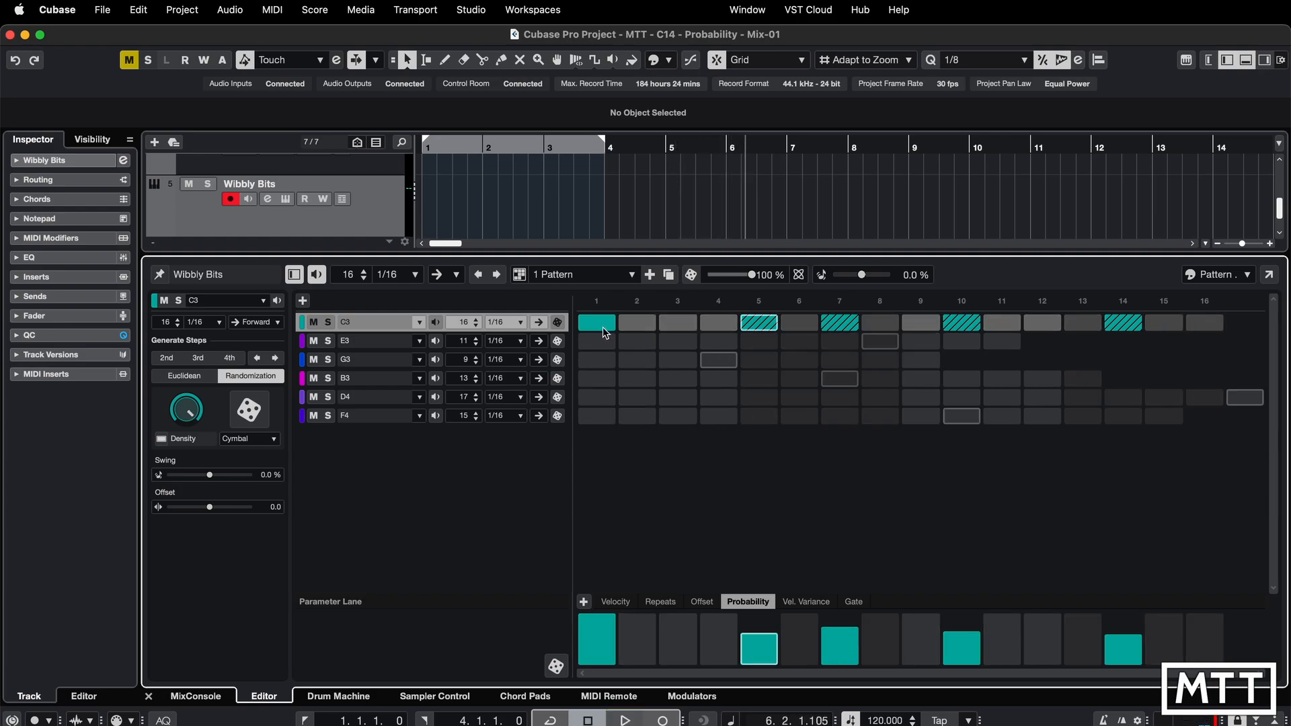
- Activate the last step on the E3 and G3 lanes and lower their probabilities, G3's to about 57%
click(1008, 347)
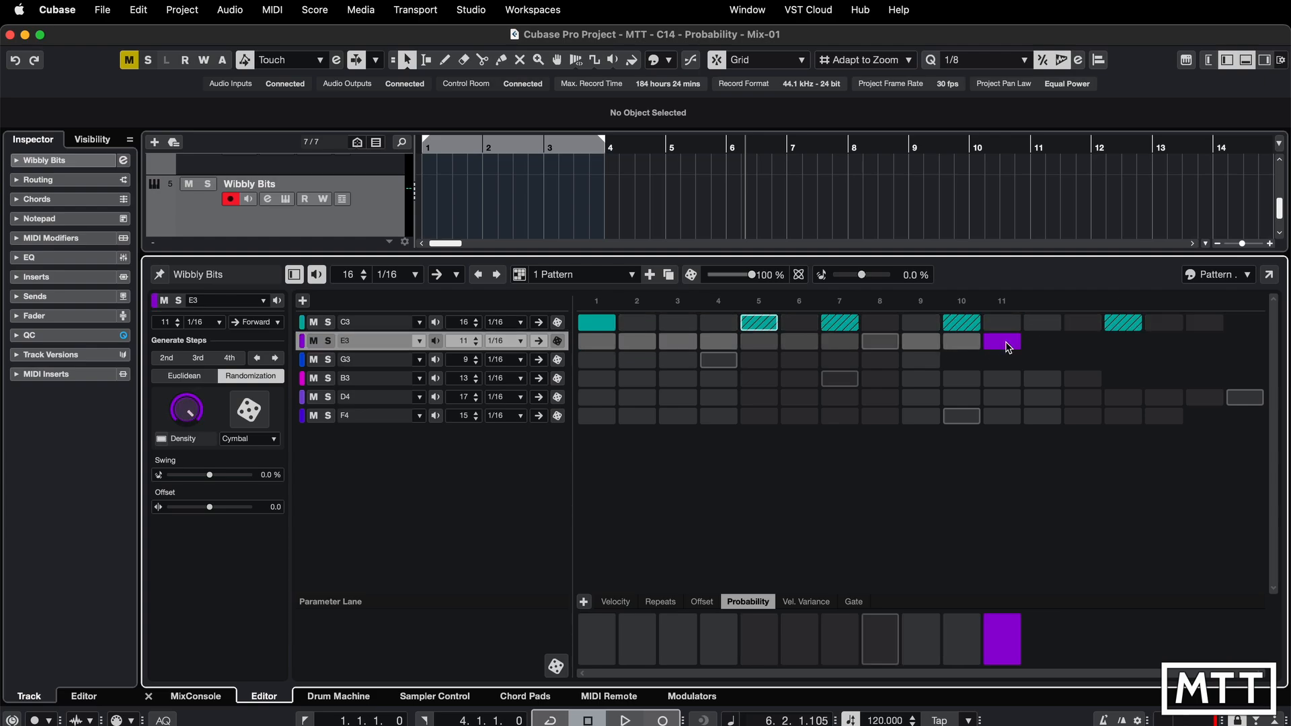
click(1005, 638)
click(925, 361)
drag(923, 617, 922, 636)
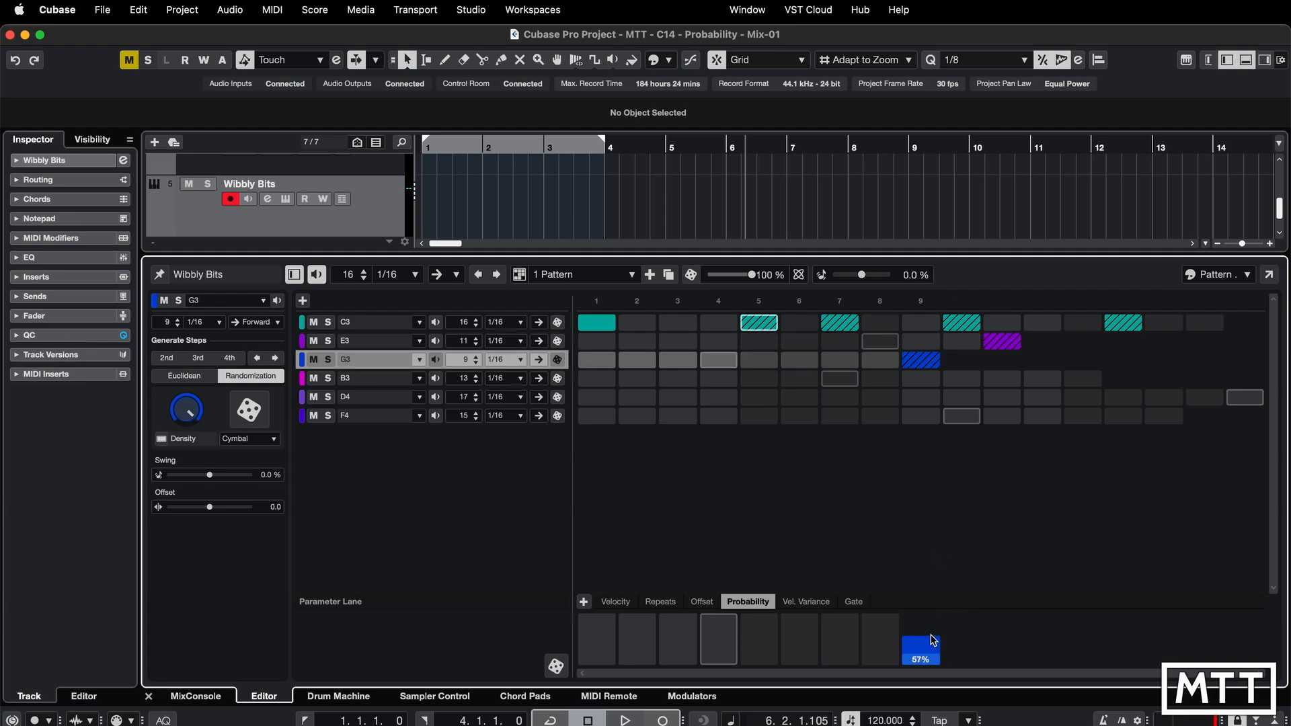
- Activate the last steps of the B3, D4 and F4 lanes with reduced probabilities, F4's about 40%, and start playback
click(1084, 380)
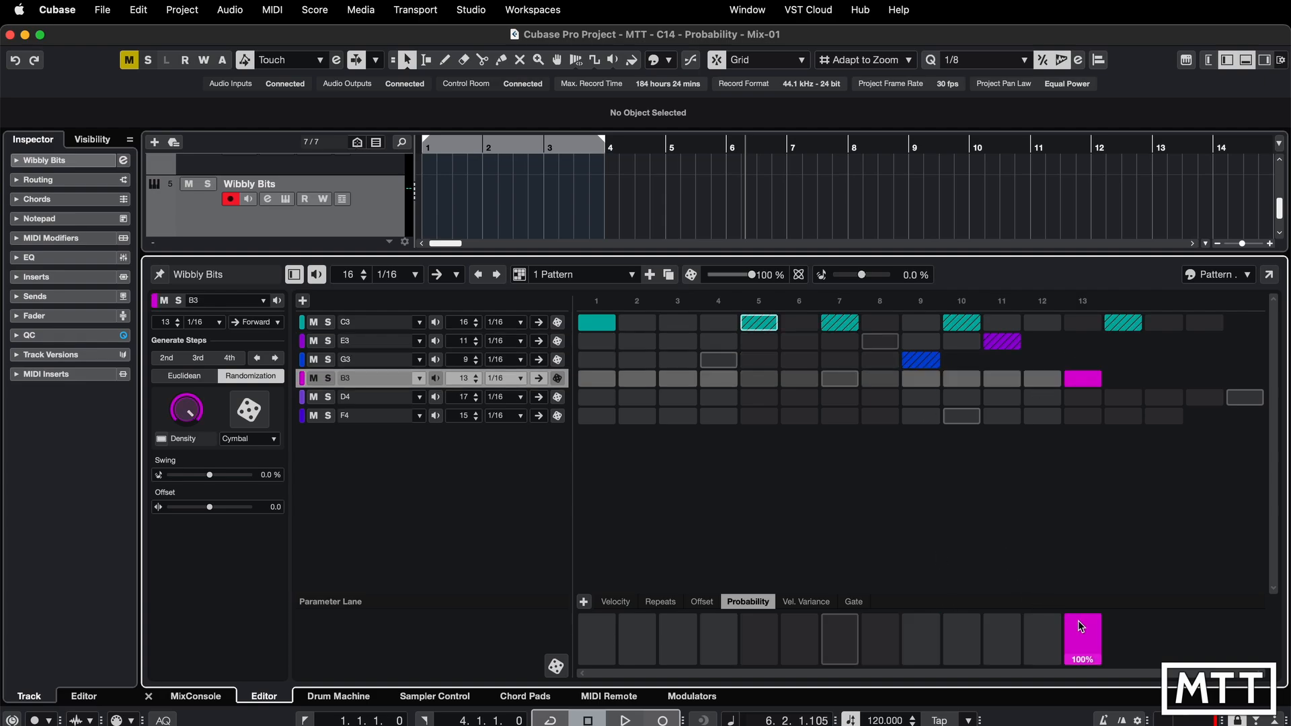
drag(1079, 619, 1079, 635)
click(1244, 397)
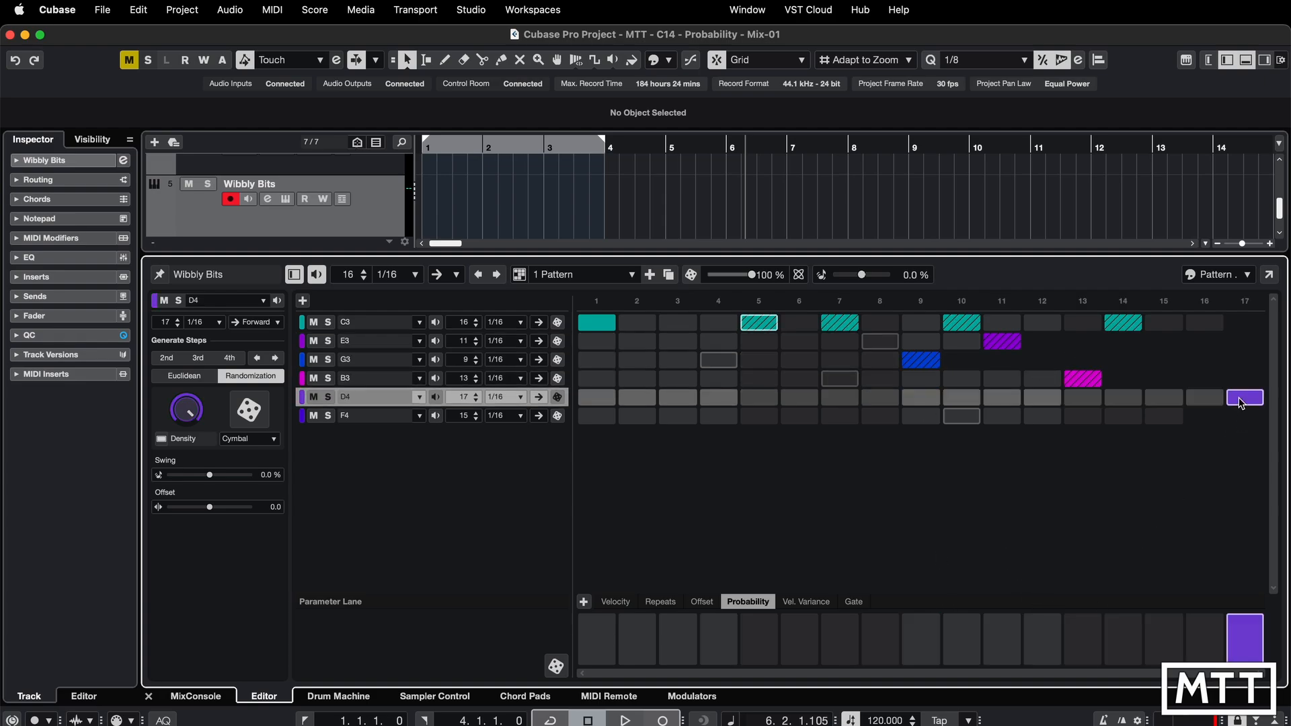
drag(1250, 615, 1252, 639)
click(1163, 418)
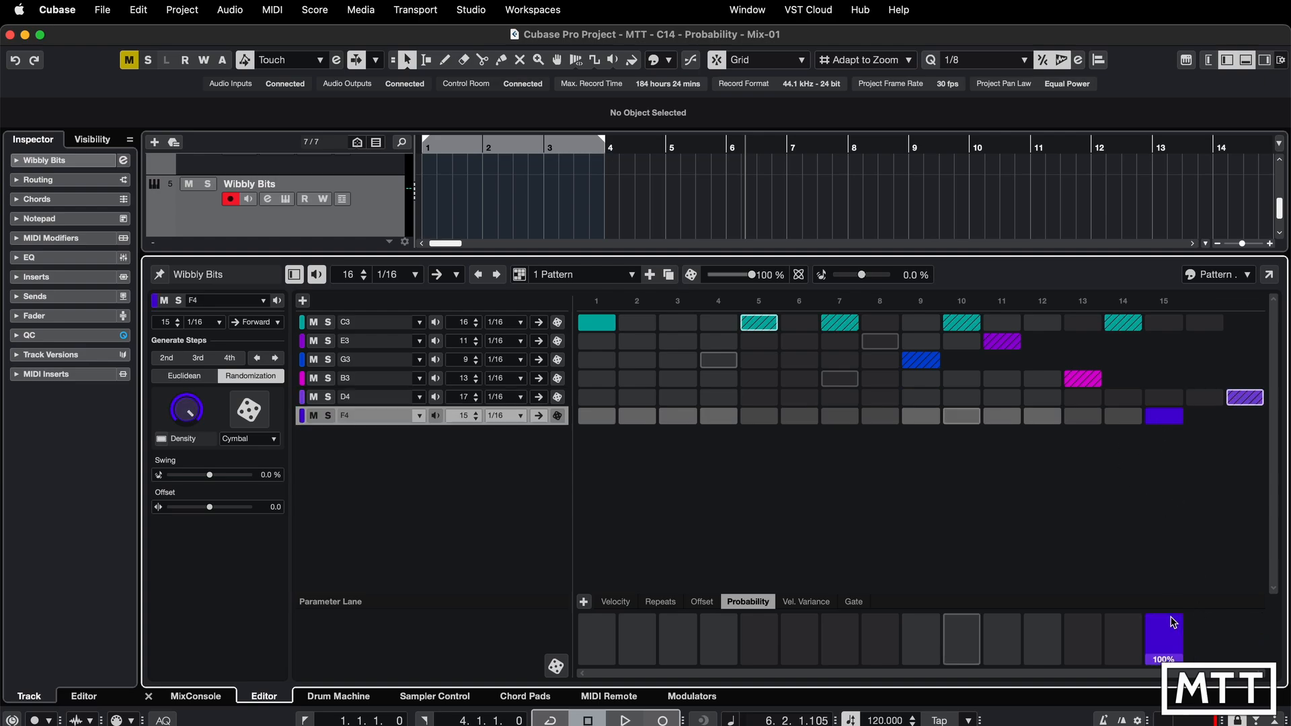
drag(1169, 615, 1174, 644)
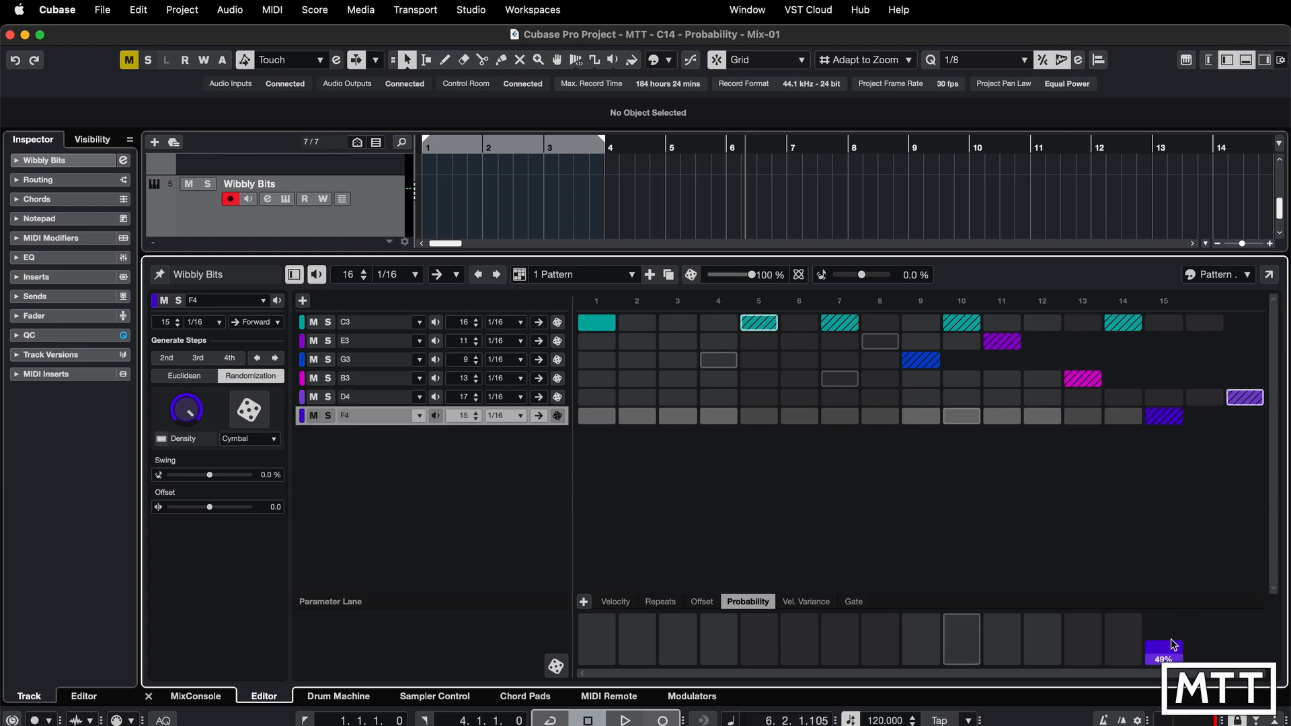
key(space)
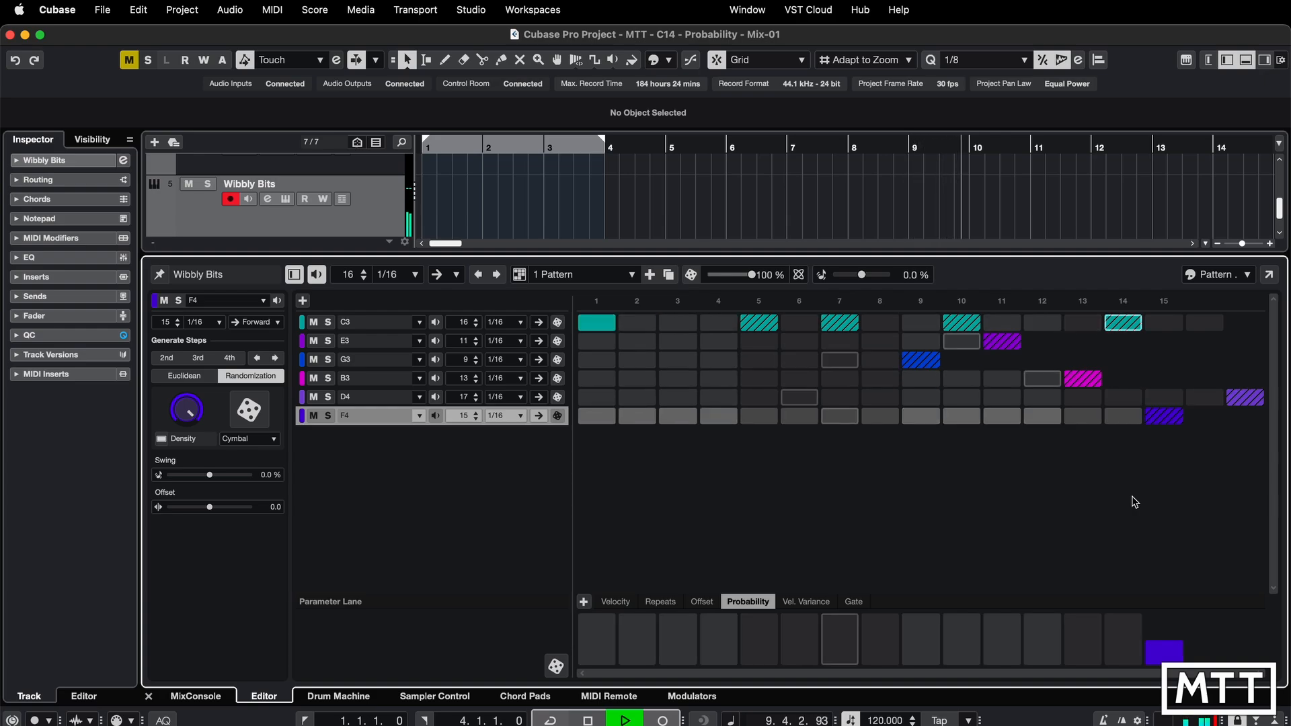
- Activate step 8 on the F4 lane and step 4 on the G3 lane, each with a very low play probability
click(874, 416)
click(886, 635)
drag(884, 629, 884, 654)
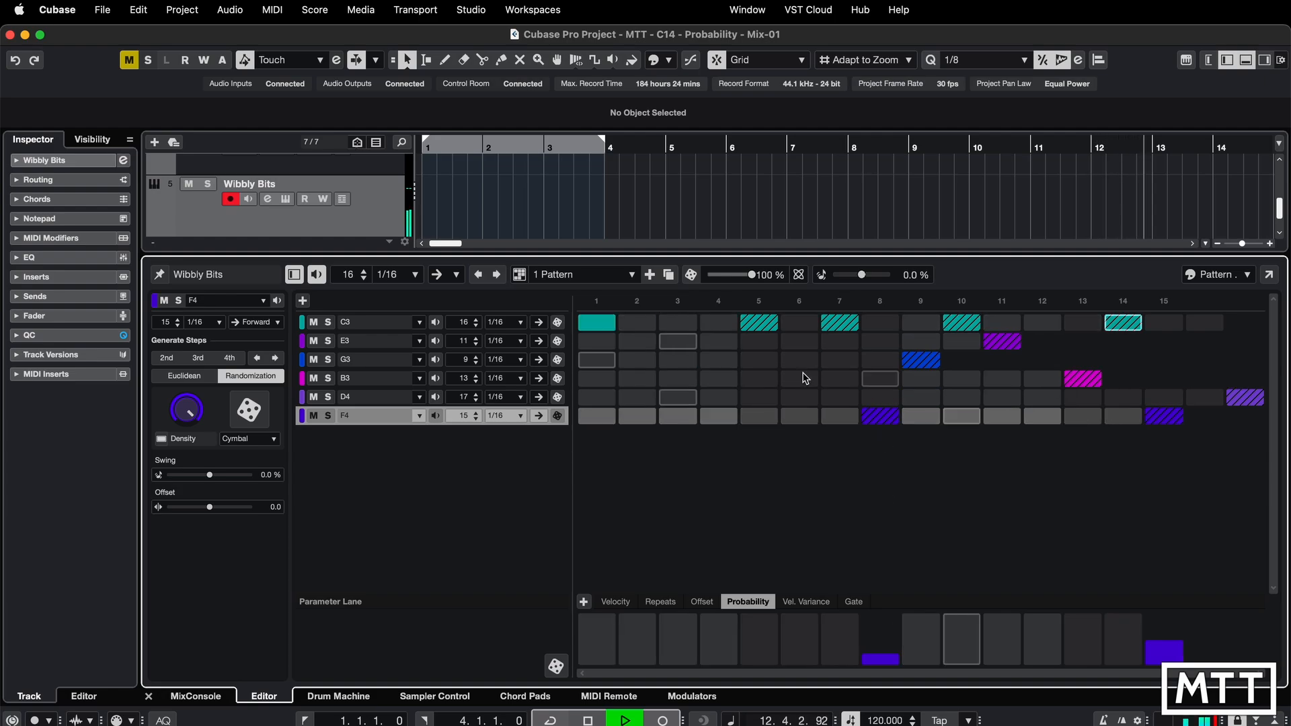
click(730, 363)
drag(718, 629, 719, 659)
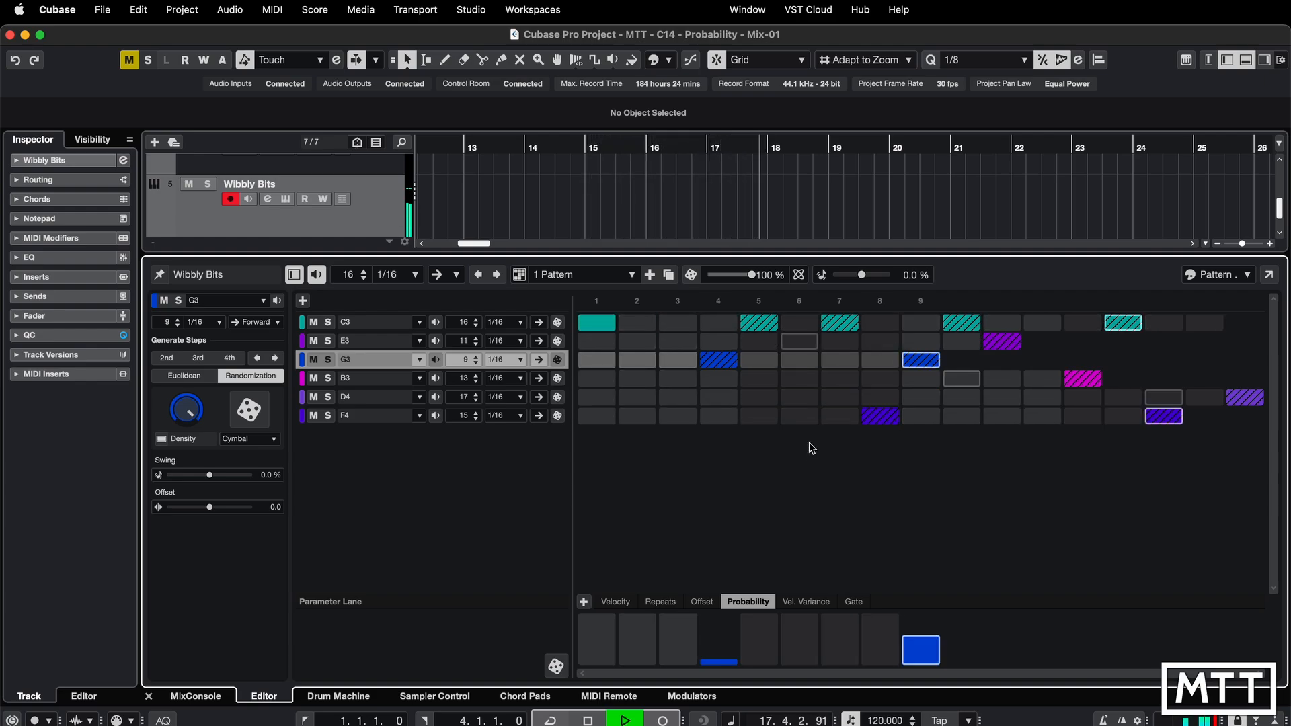
- Play the pattern from the start to hear the probability changes
key(space)
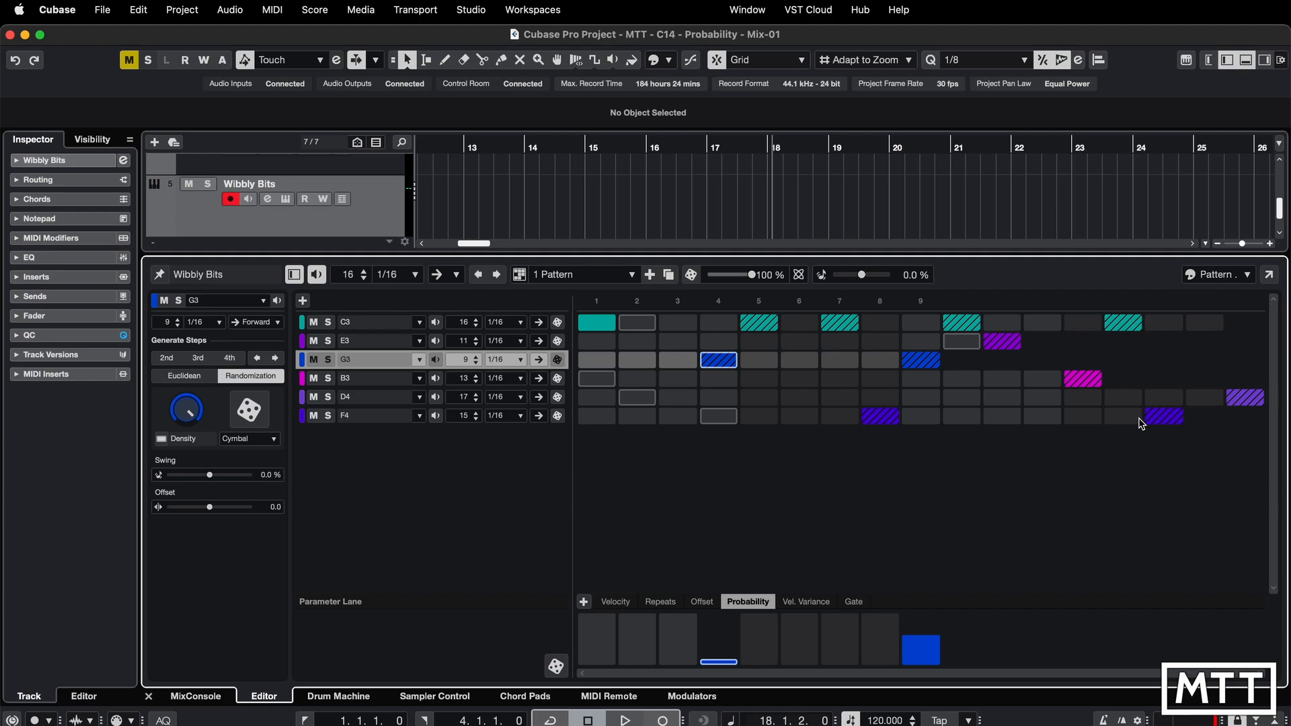
key(space)
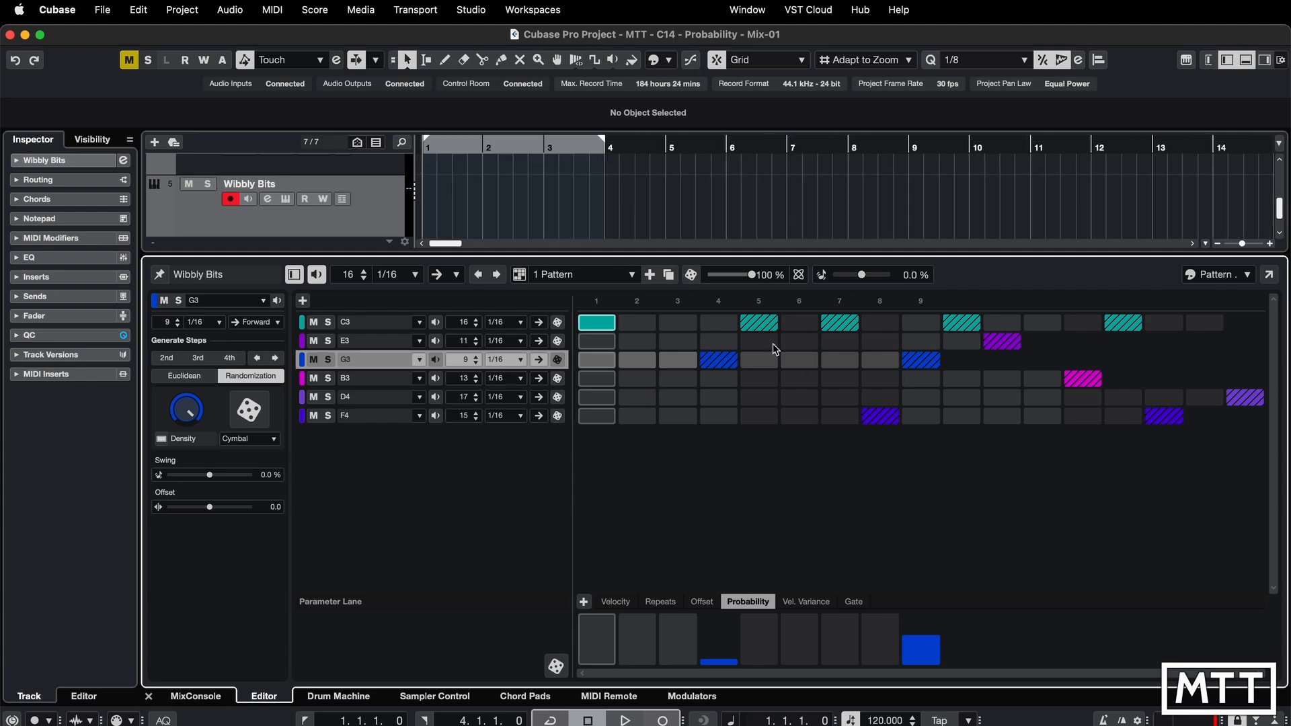
key(space)
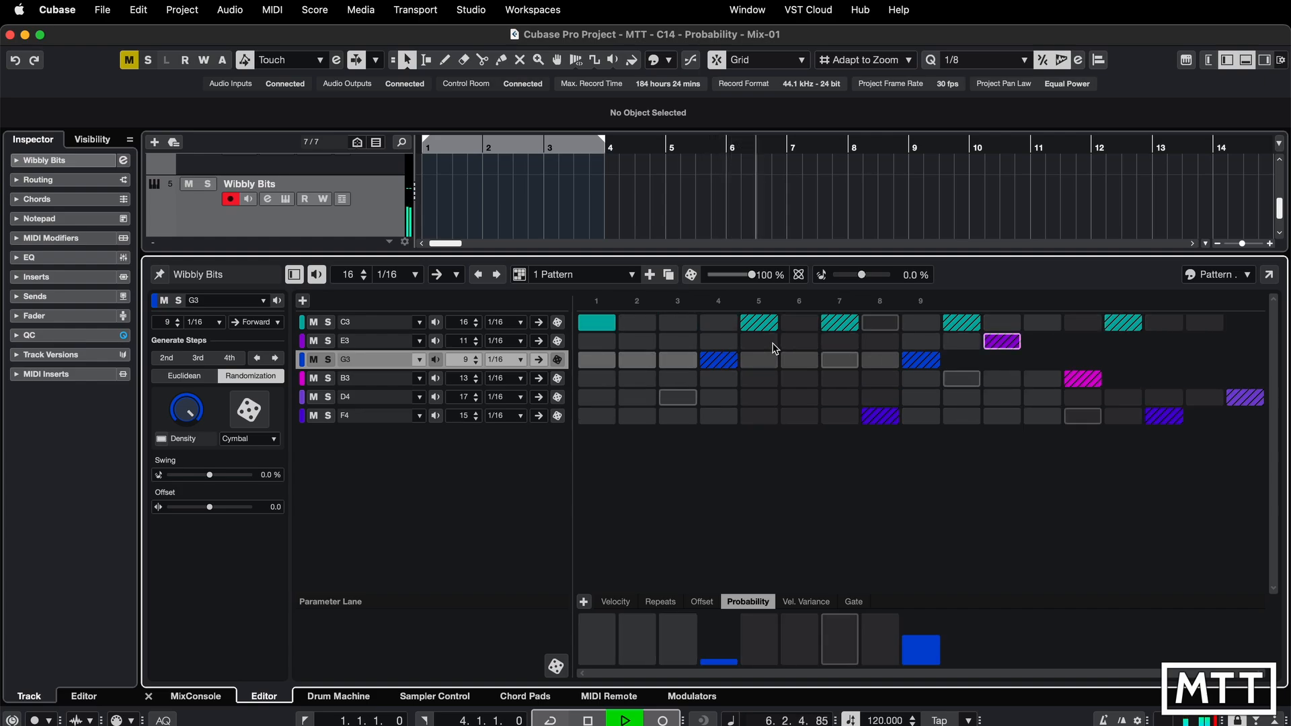
key(space)
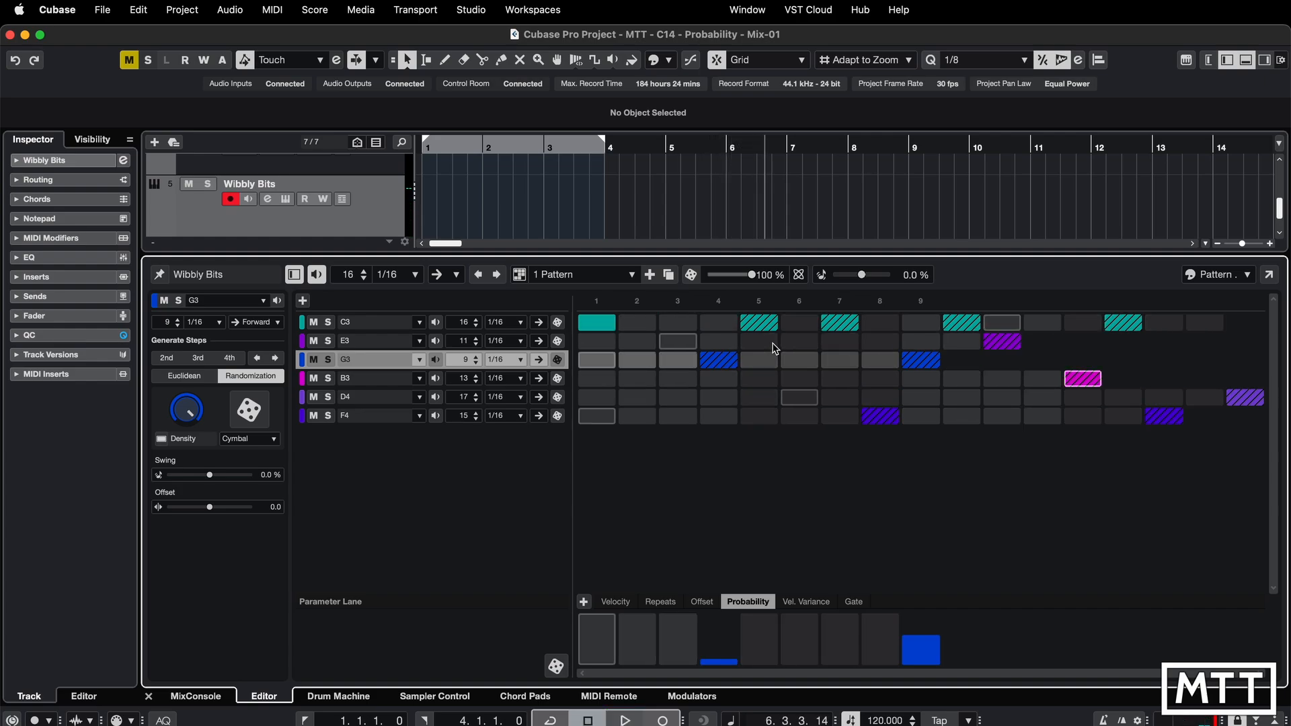
- Show the velocity variance lane and add variance to the last step of the G3 lane and the B3 lane
click(805, 602)
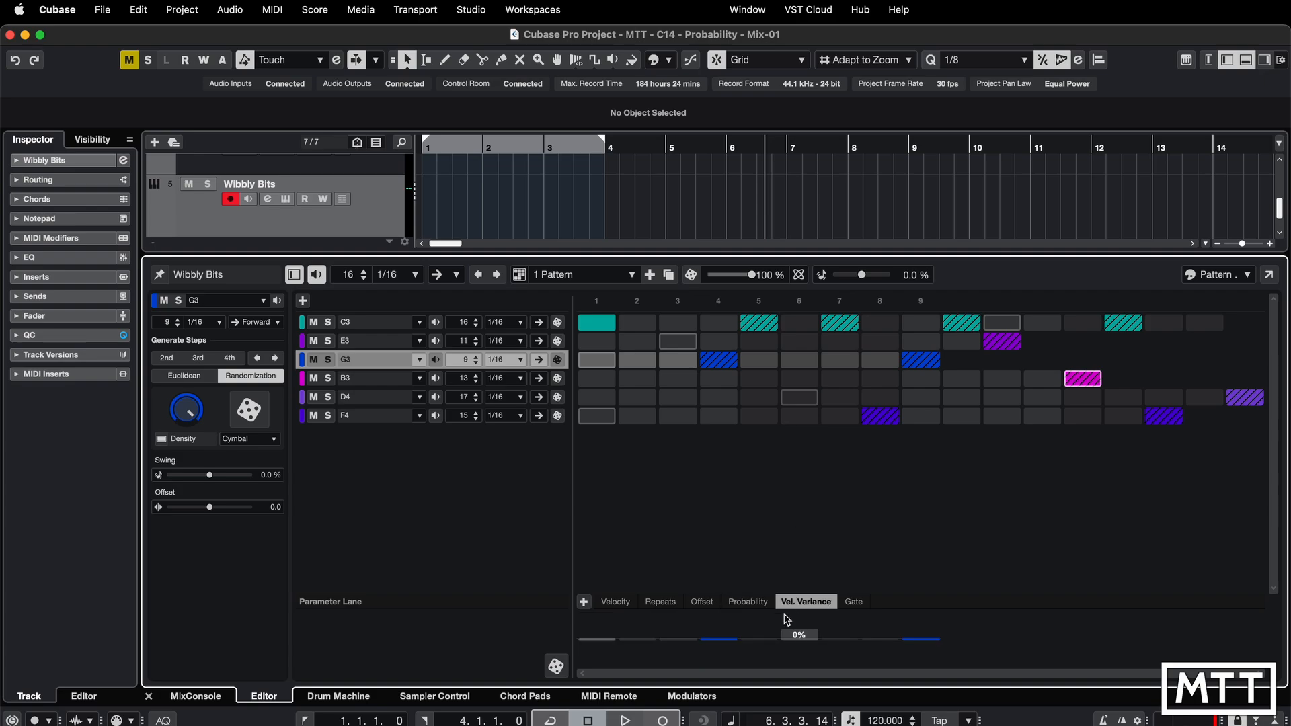
drag(913, 637, 921, 653)
click(388, 386)
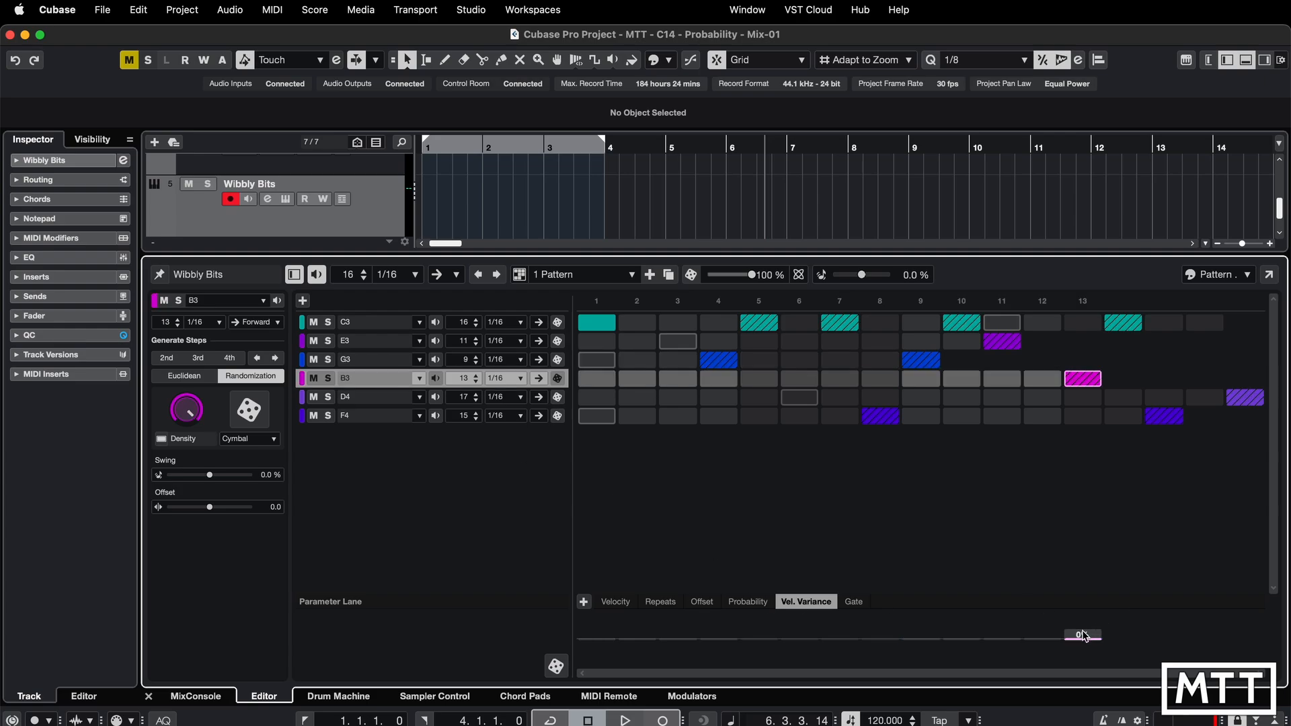
drag(1083, 639, 1082, 635)
- Add velocity variance to the last step of the D4 lane and to steps 8 and 15 of F4, the latter about 31%
click(404, 397)
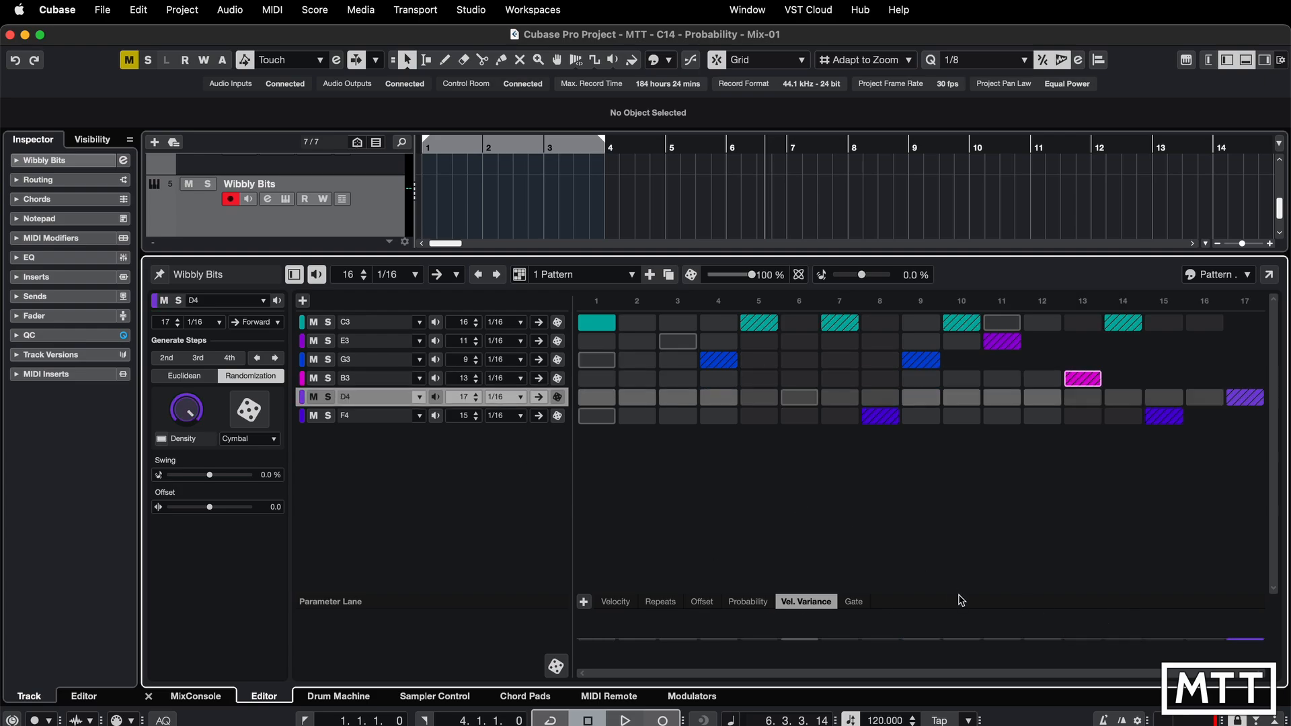
drag(1246, 638, 1248, 648)
click(387, 417)
drag(880, 635, 885, 649)
drag(1163, 639, 1172, 632)
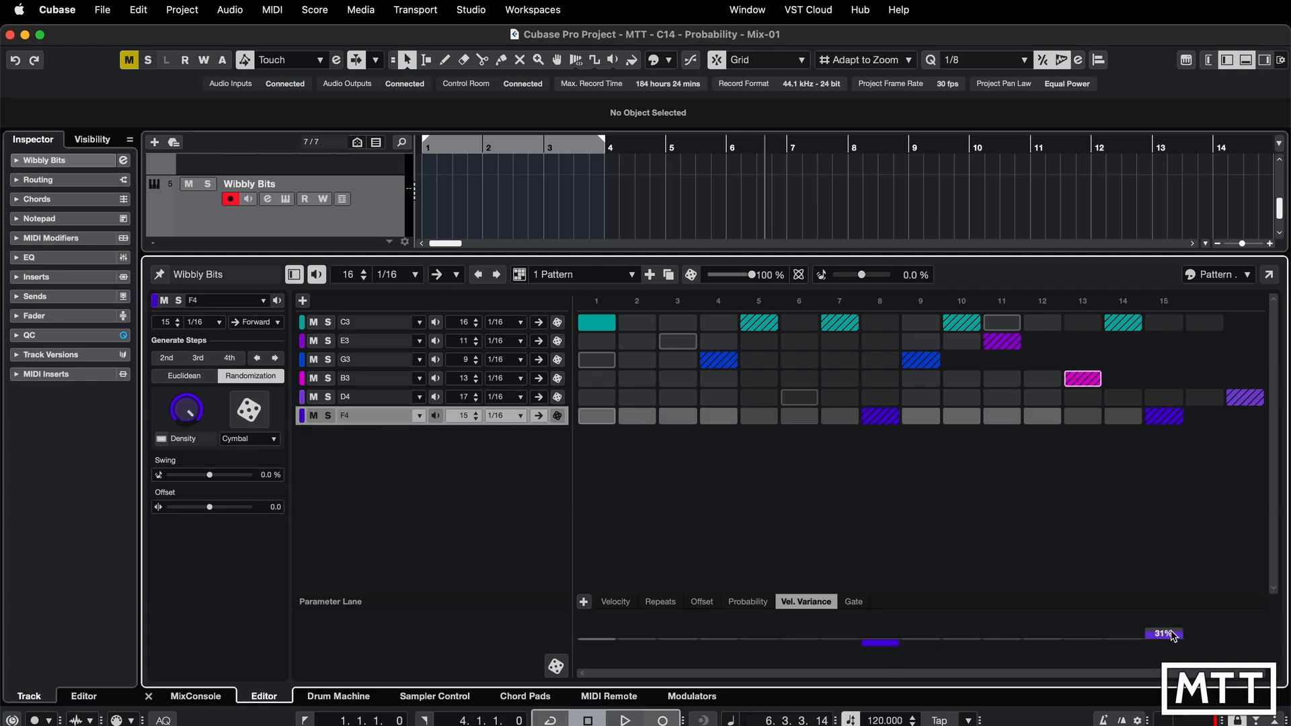
- Open the Wibbly Bits TAL-NoiseMaker editor, raise the Osc 1 pulse width, and briefly play the pattern
scroll(350, 221, down, 2)
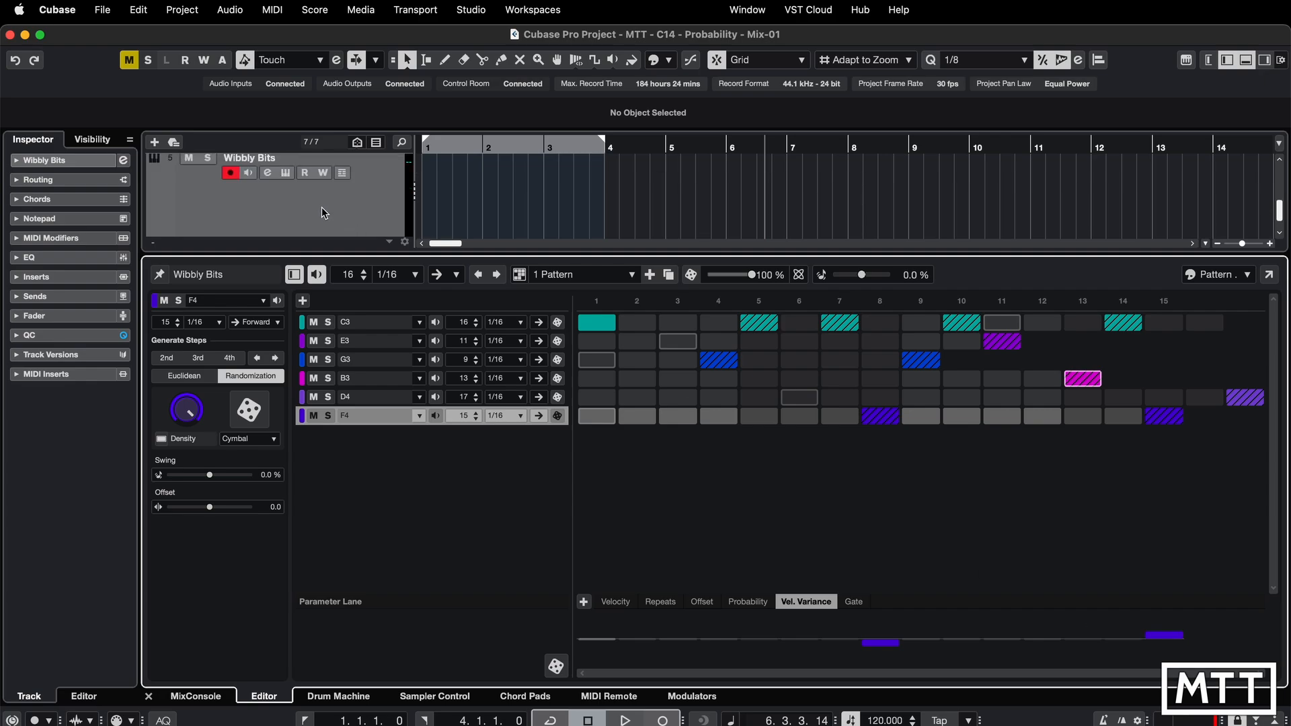
click(267, 173)
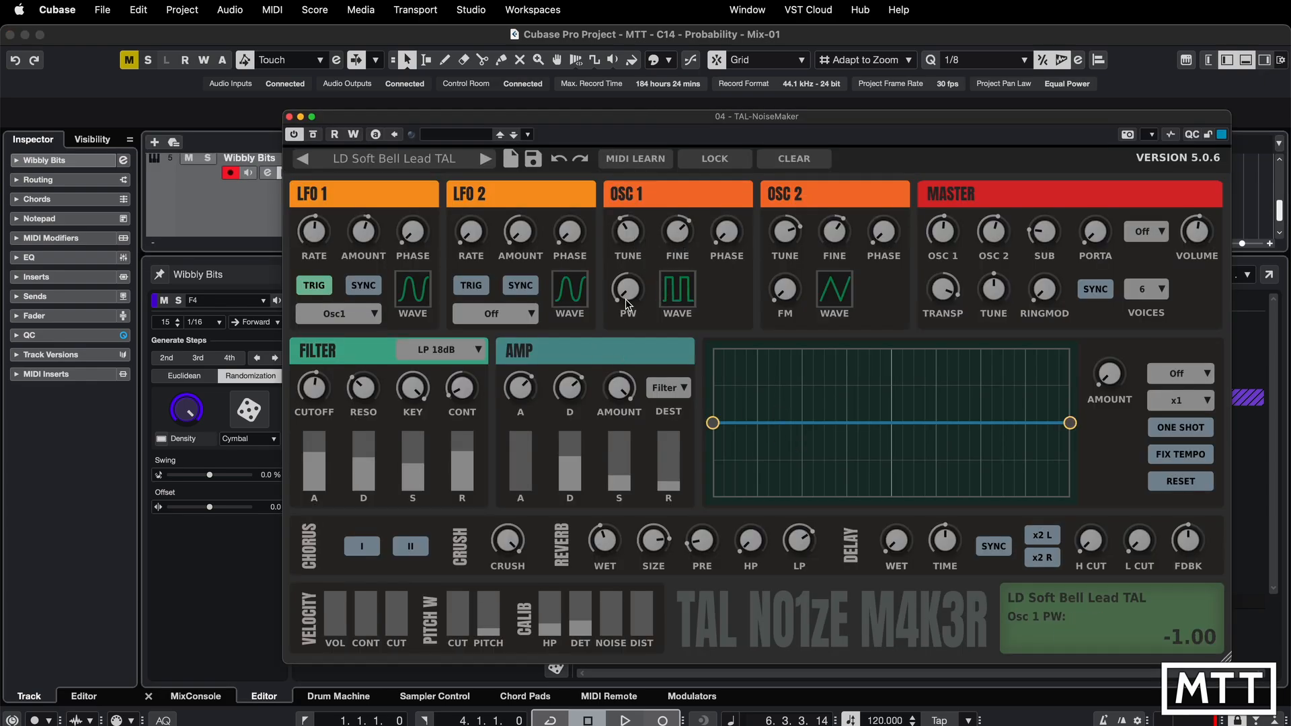
drag(626, 298, 626, 282)
key(space)
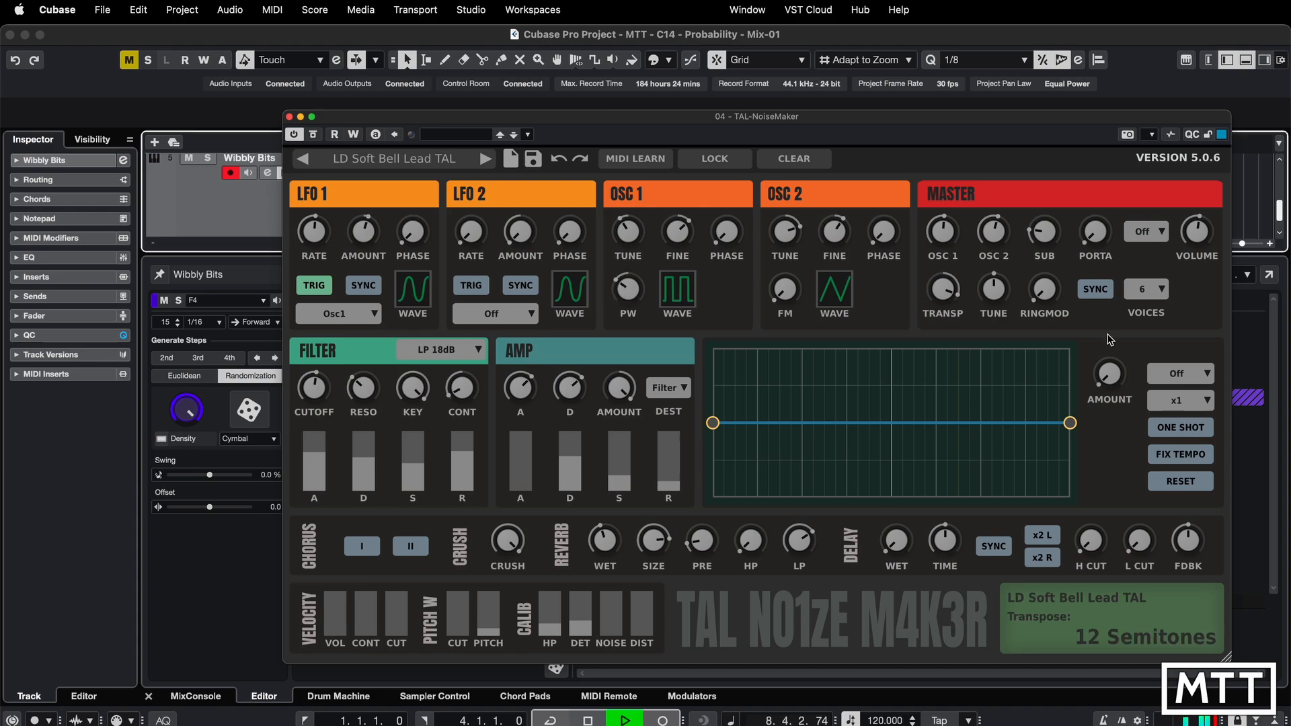
key(space)
- Enable delay sync and x2 L, set delay wet to about 0.15 and feedback about 0.27, then play
click(997, 546)
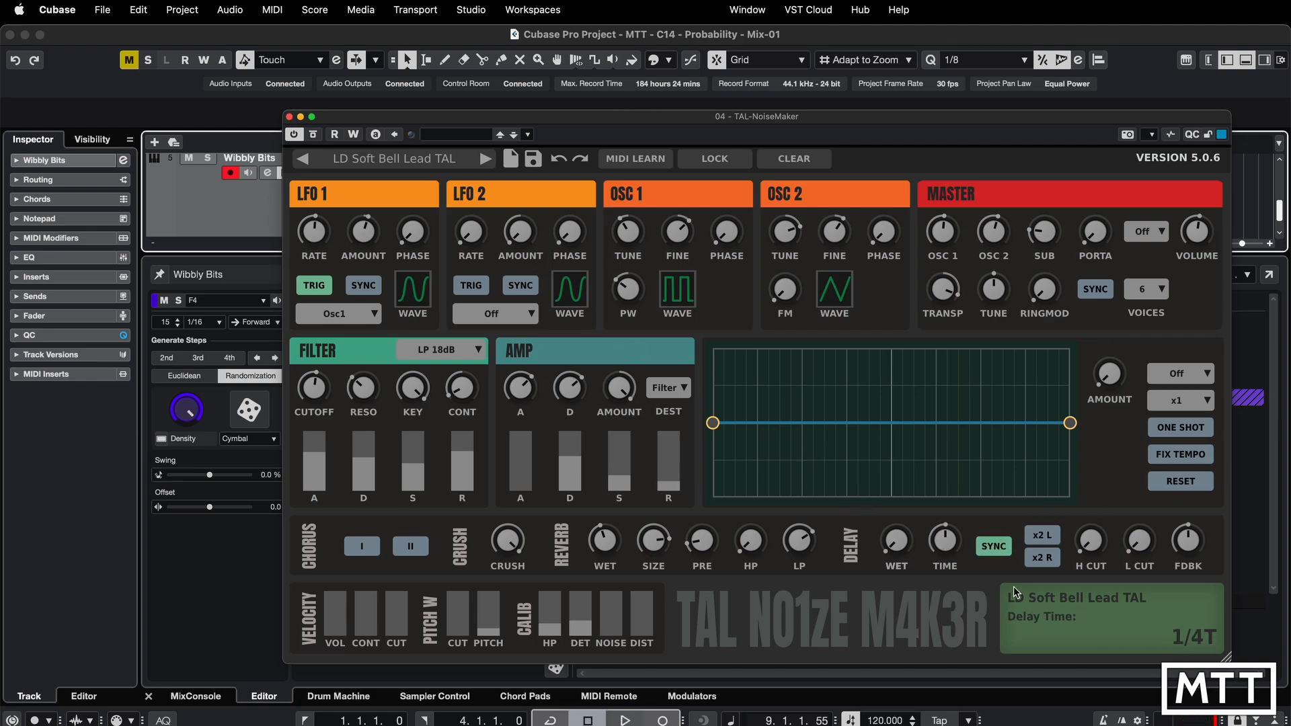
drag(899, 552, 894, 521)
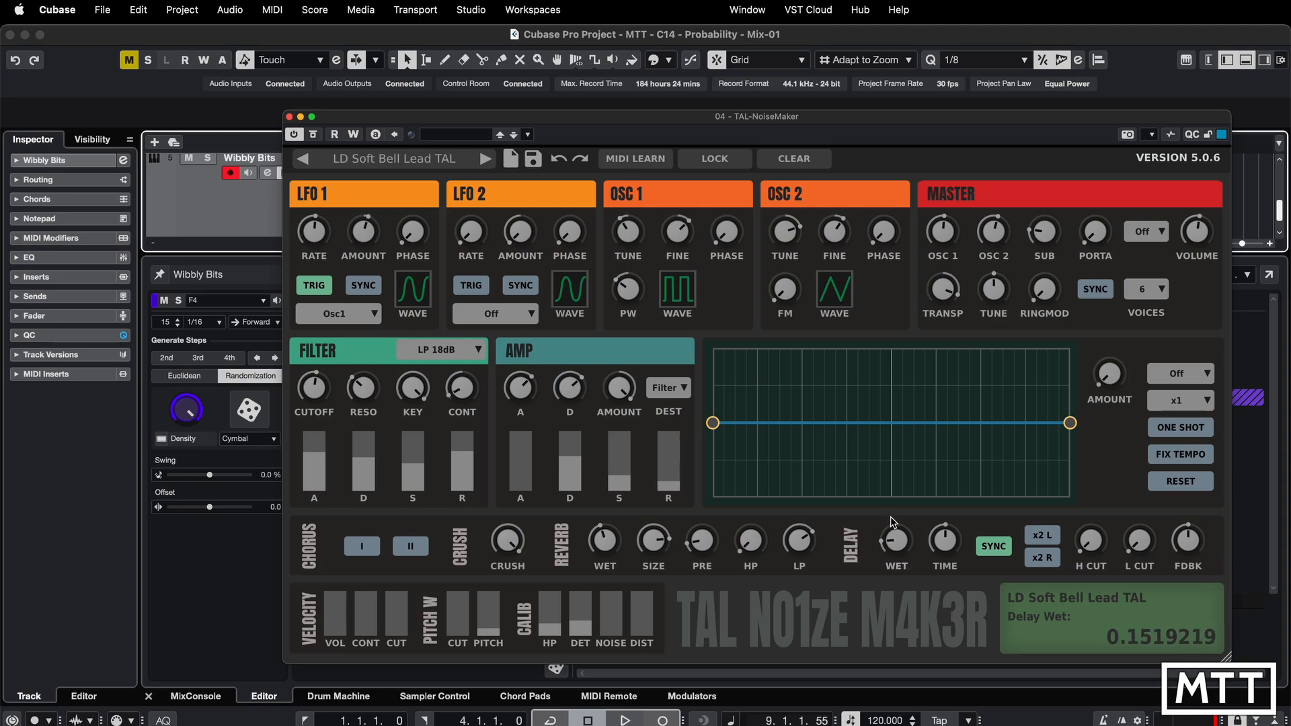
click(1042, 535)
drag(1188, 541, 1186, 577)
key(space)
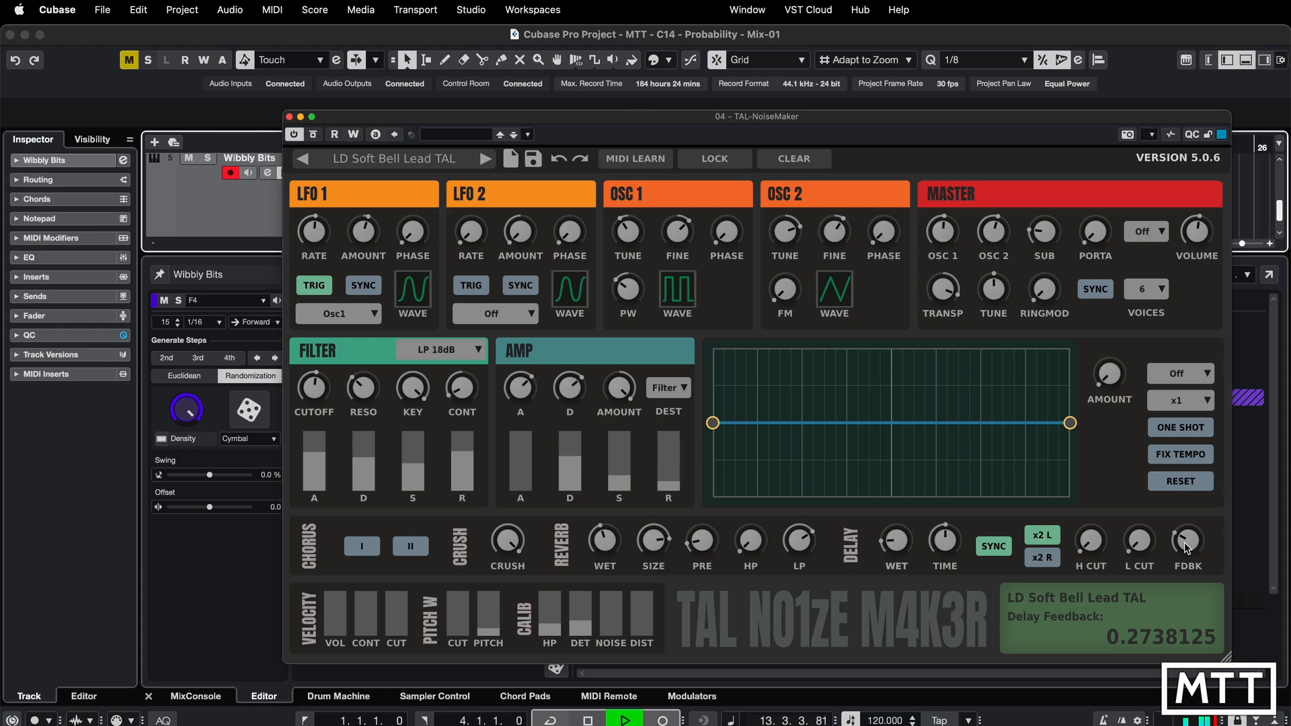
- Stop playback and close the TAL-NoiseMaker window
key(space)
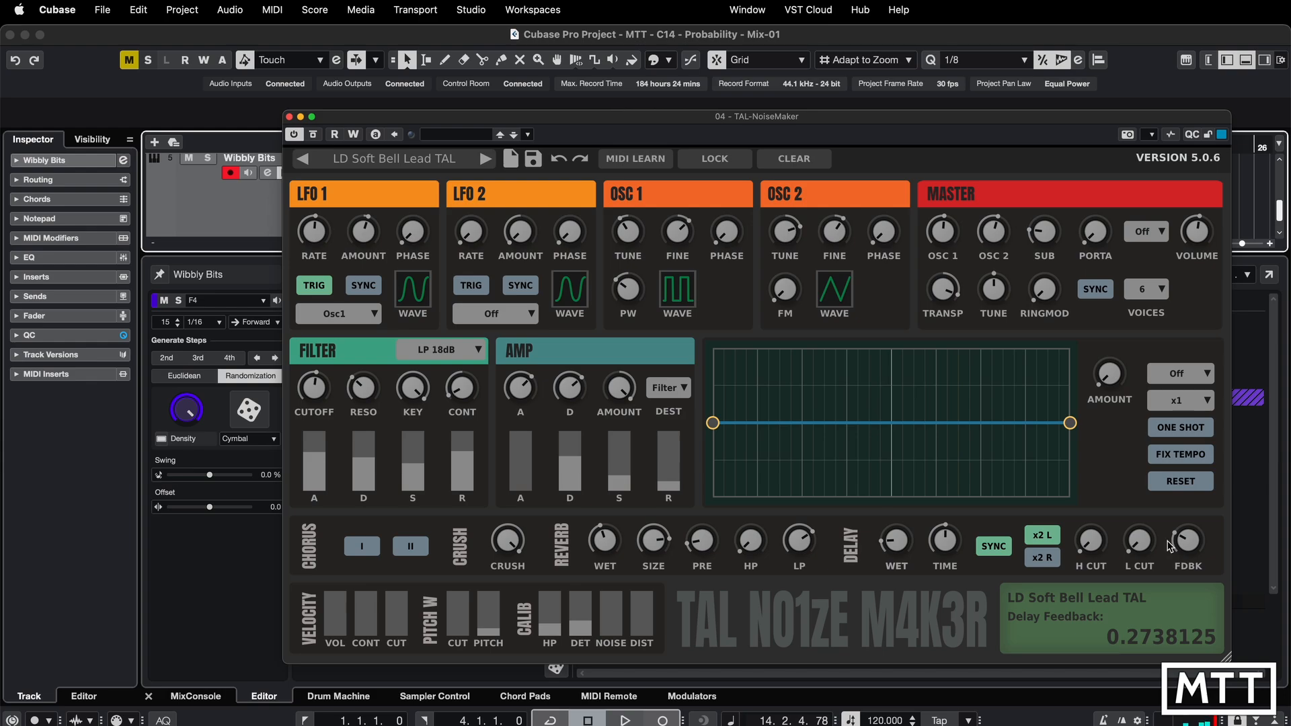
click(251, 615)
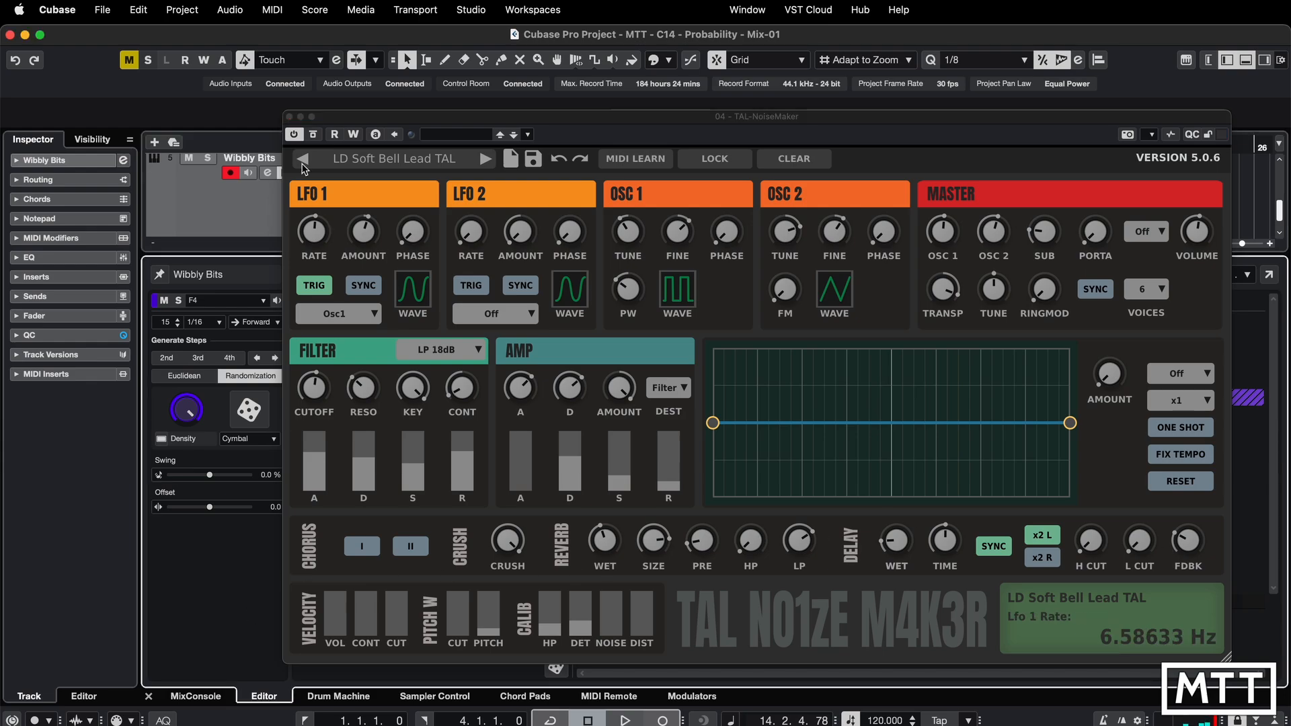
click(290, 118)
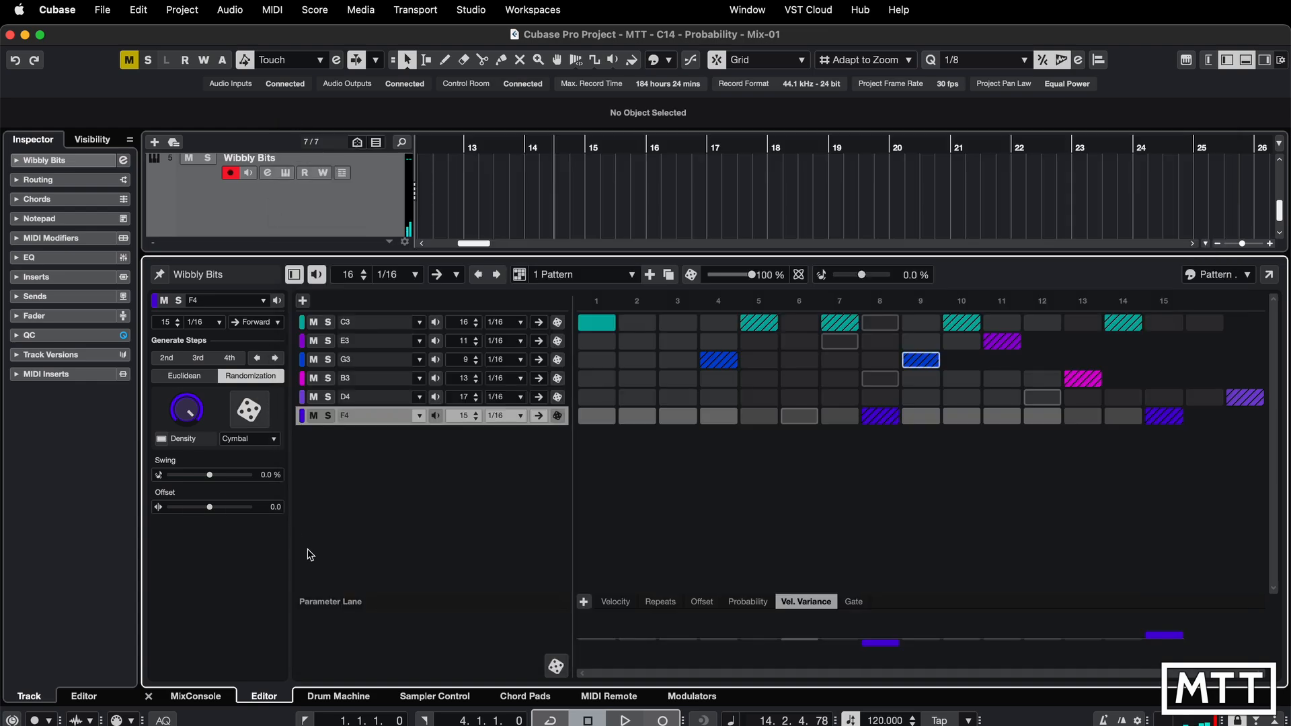